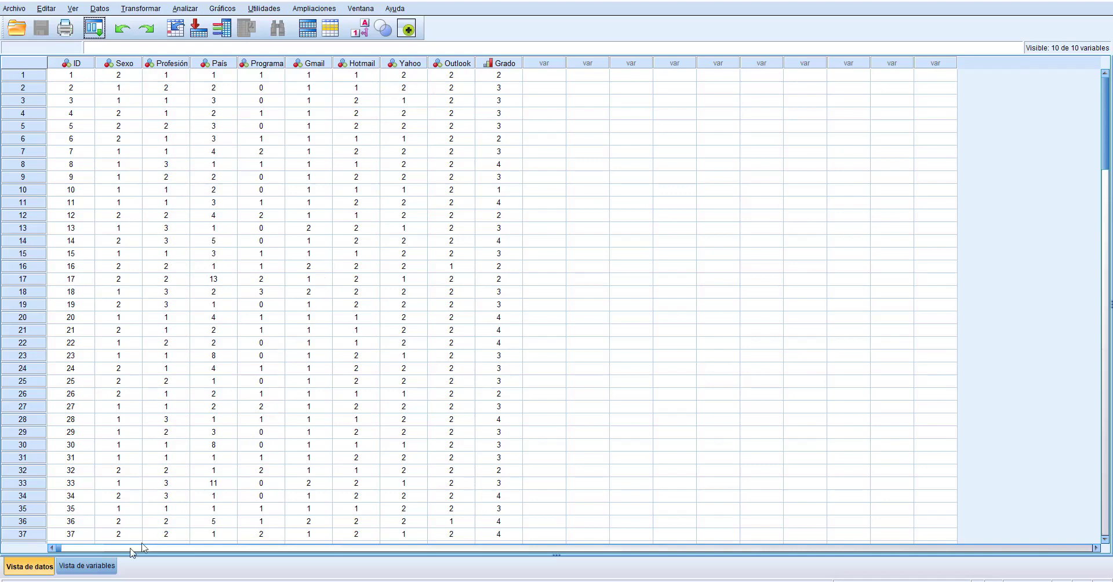
- Switch to the variable view and widen the Etiqueta and Valores columns so their full contents can be read
click(81, 571)
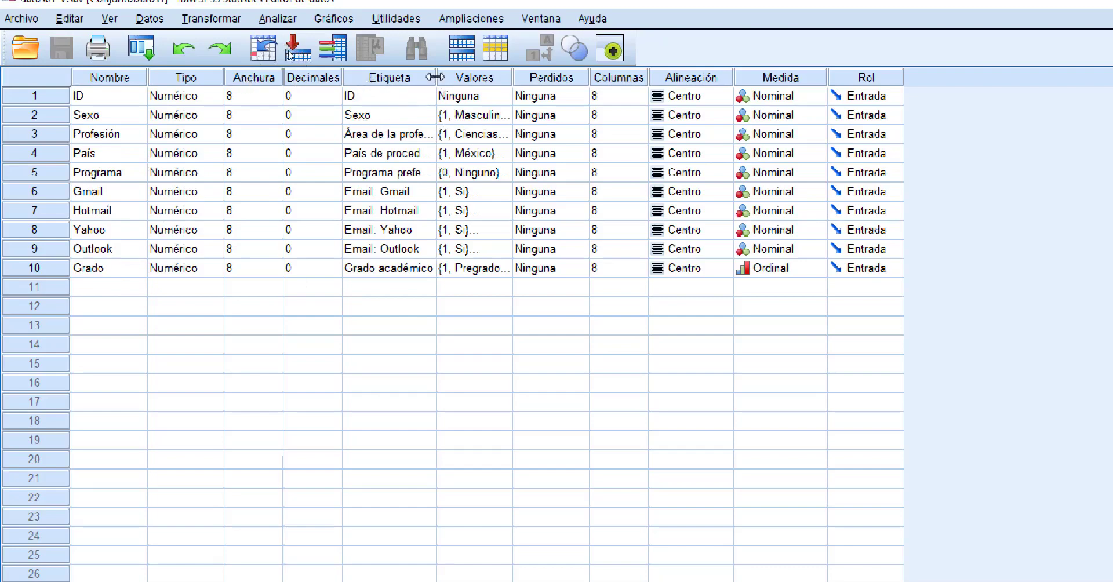
drag(437, 83, 491, 85)
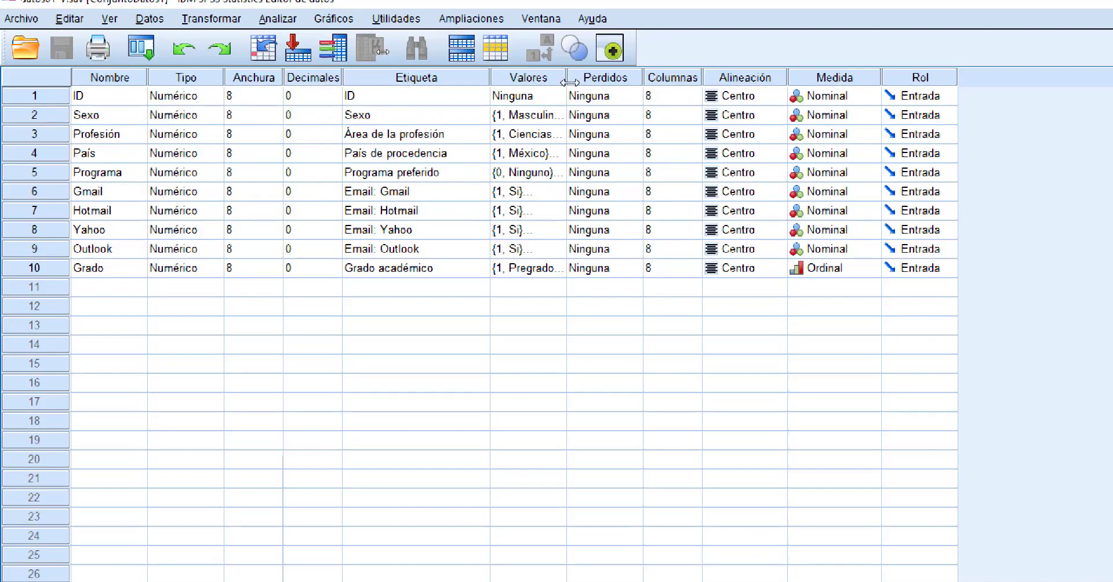
drag(567, 82, 637, 96)
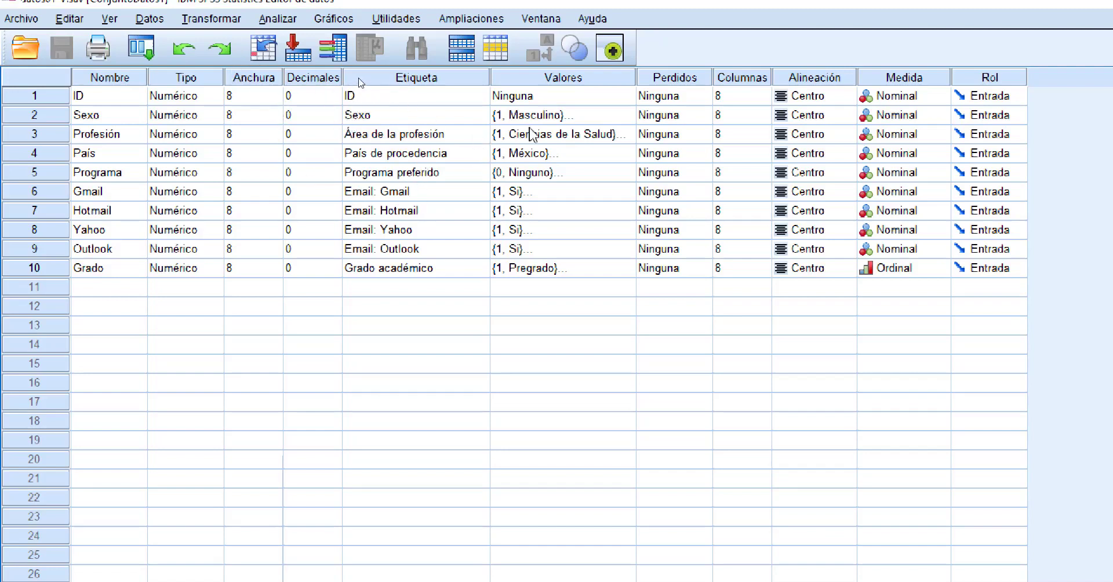
- Open the value labels of the Sexo variable and examine its coded categories
click(554, 116)
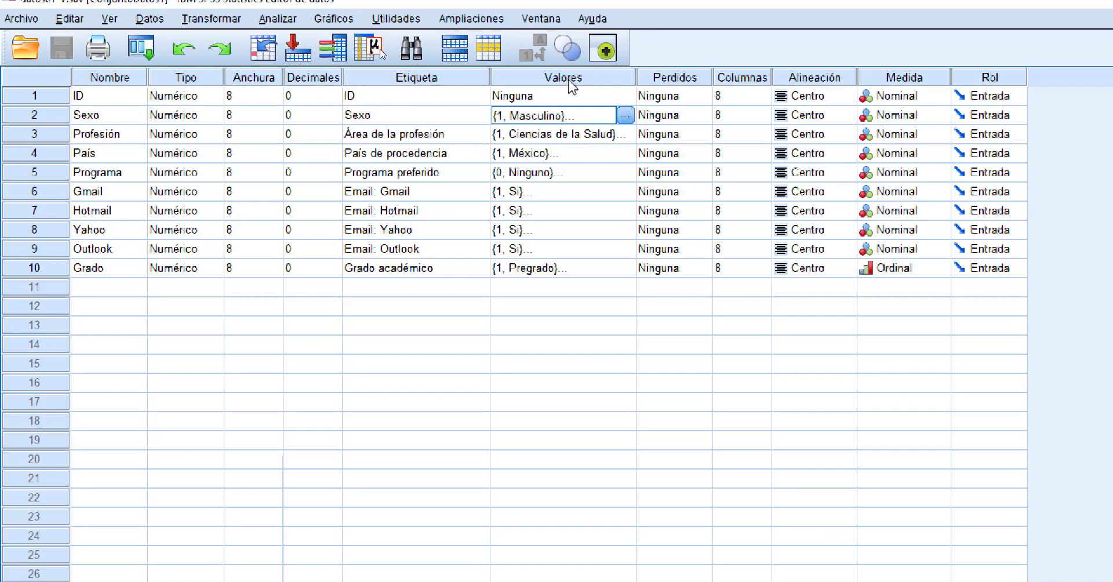
click(625, 115)
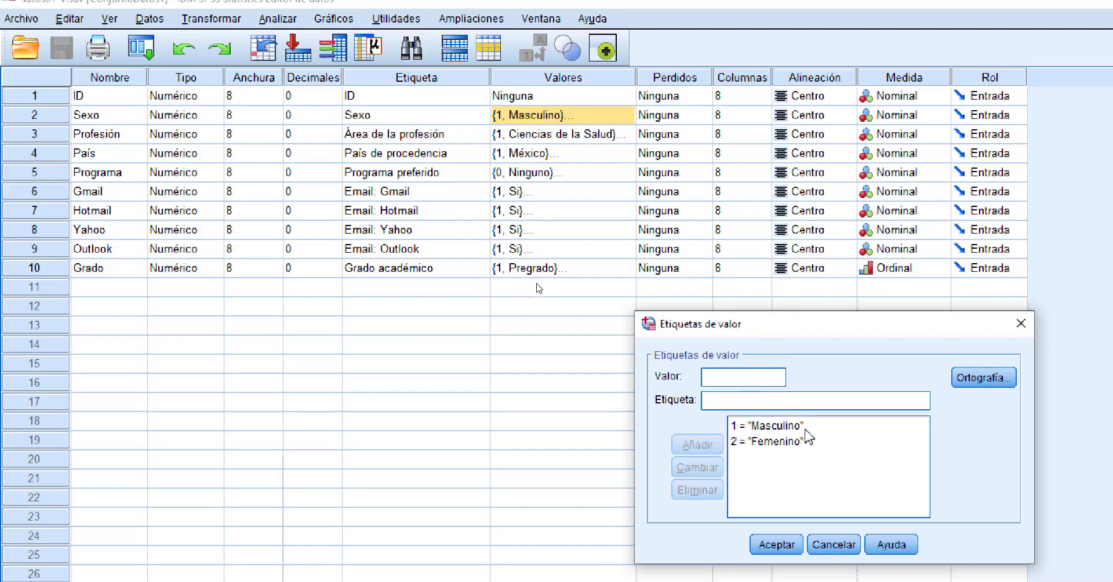
click(748, 441)
click(756, 427)
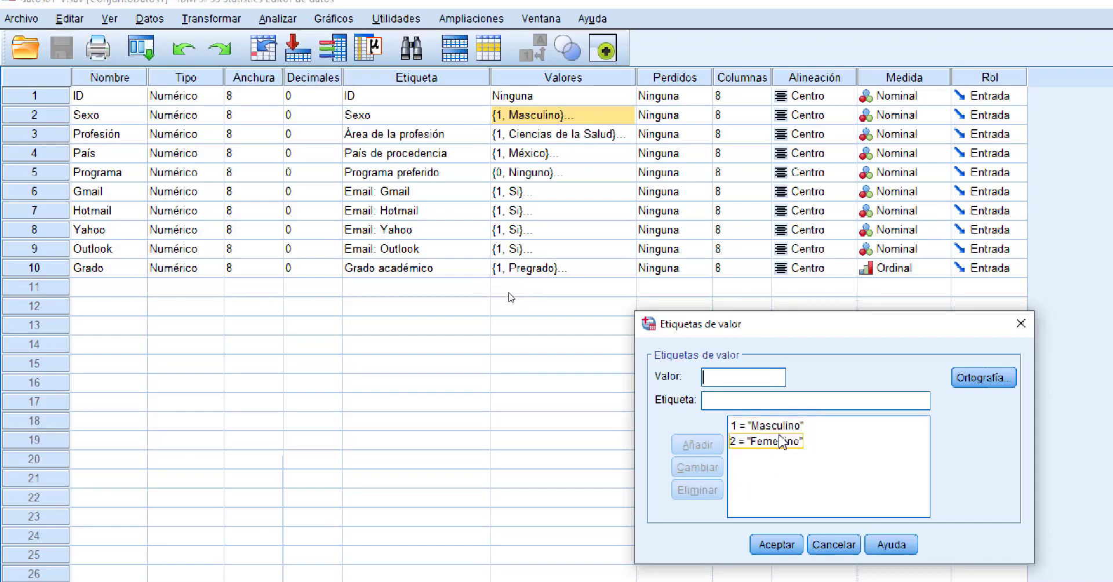
click(731, 446)
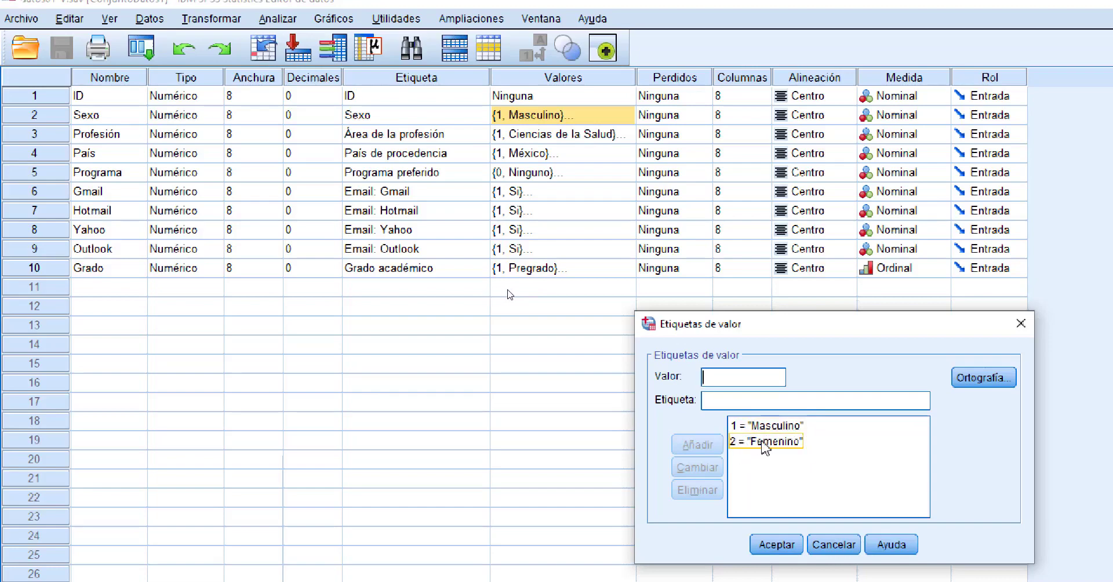
- Add the value label 3 = "Otros" to the Sexo variable
click(723, 377)
text(3)
text(O)
text(tros)
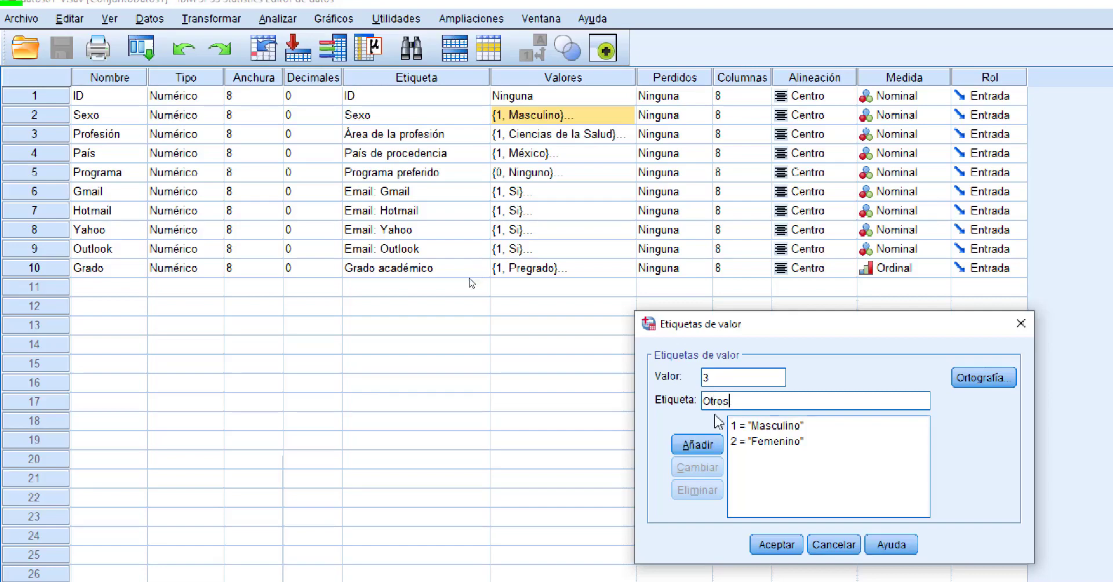
click(698, 445)
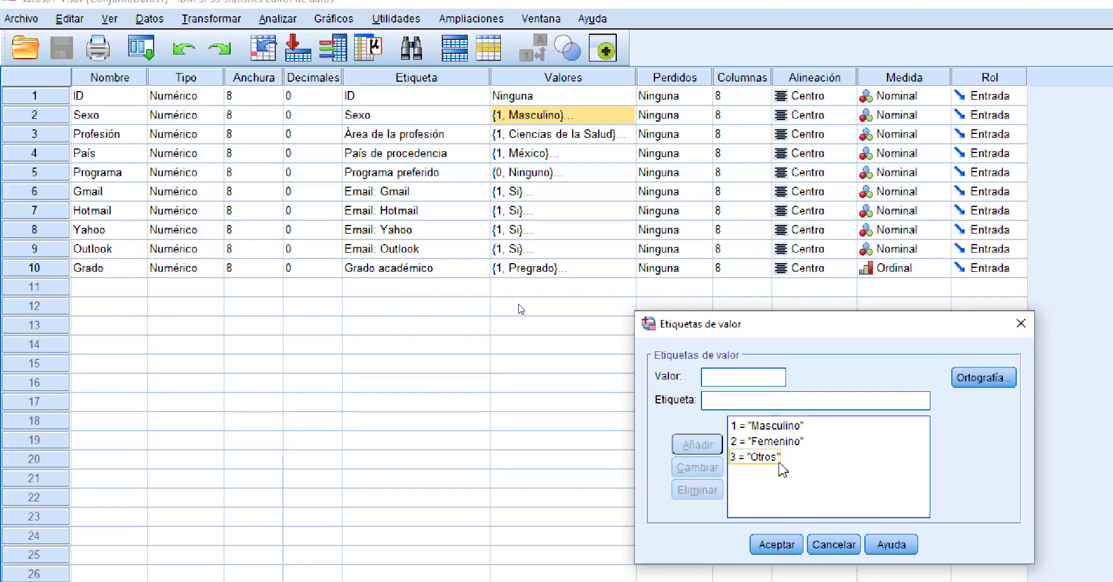
- Delete the 3 = "Otros" label from the Sexo variable and accept the value labels
click(746, 458)
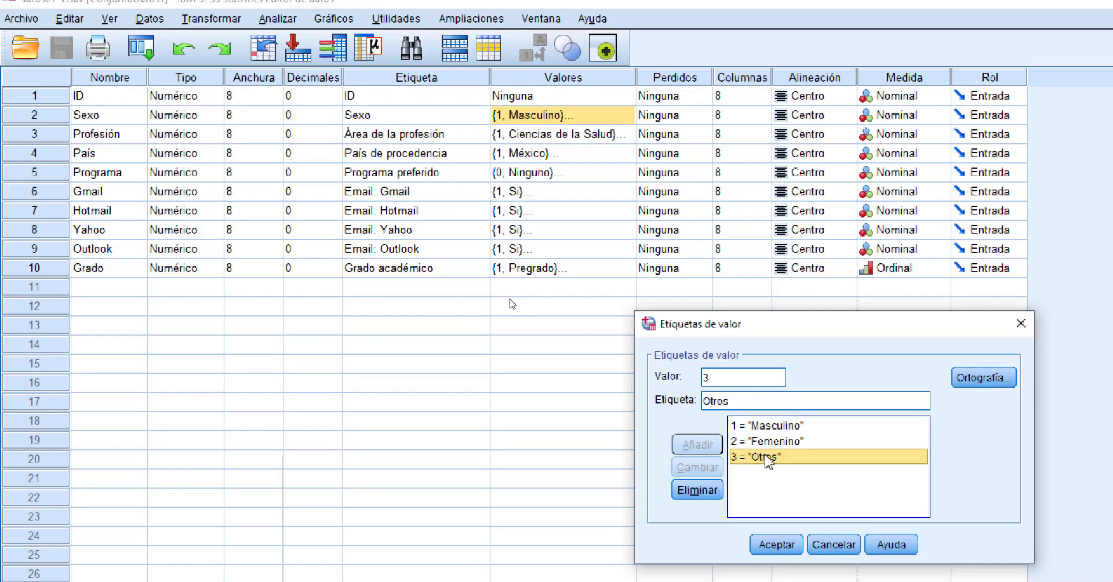
click(694, 491)
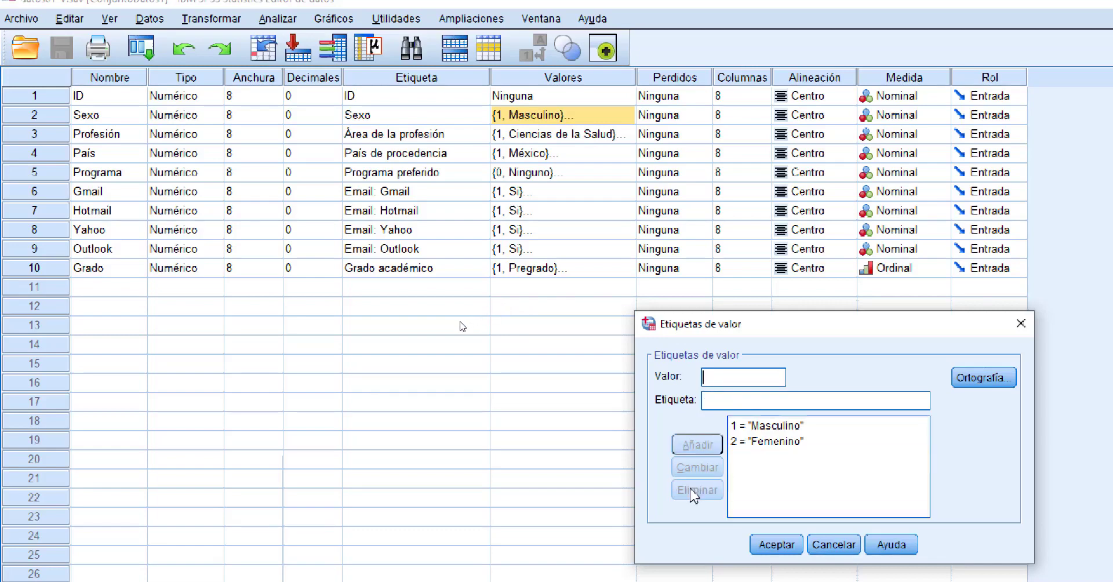
click(771, 544)
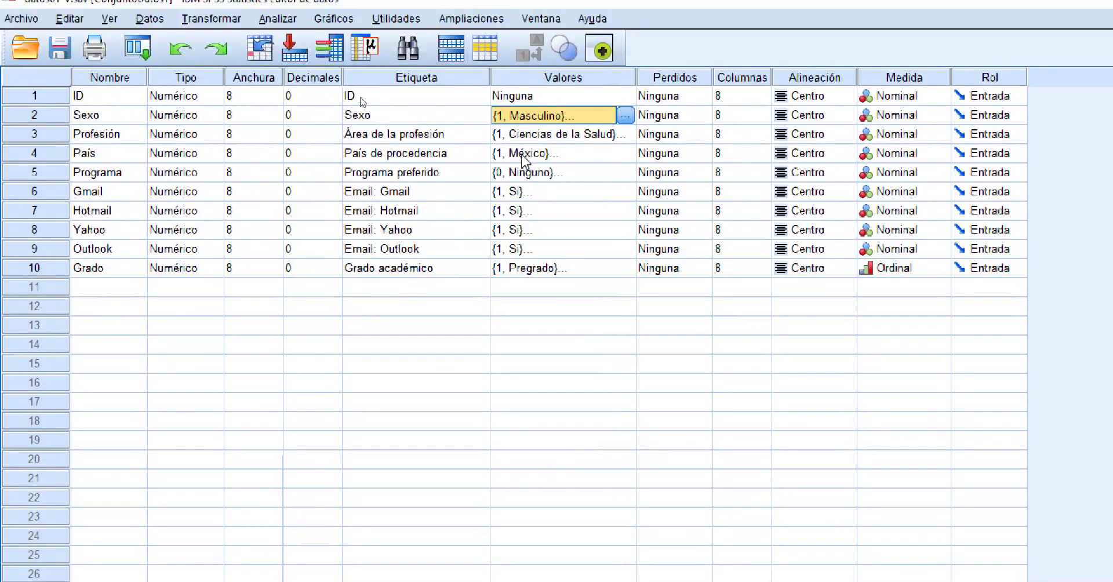
- Look at the blank value labels dialog for the undefined variable in row 13 and cancel it
click(606, 144)
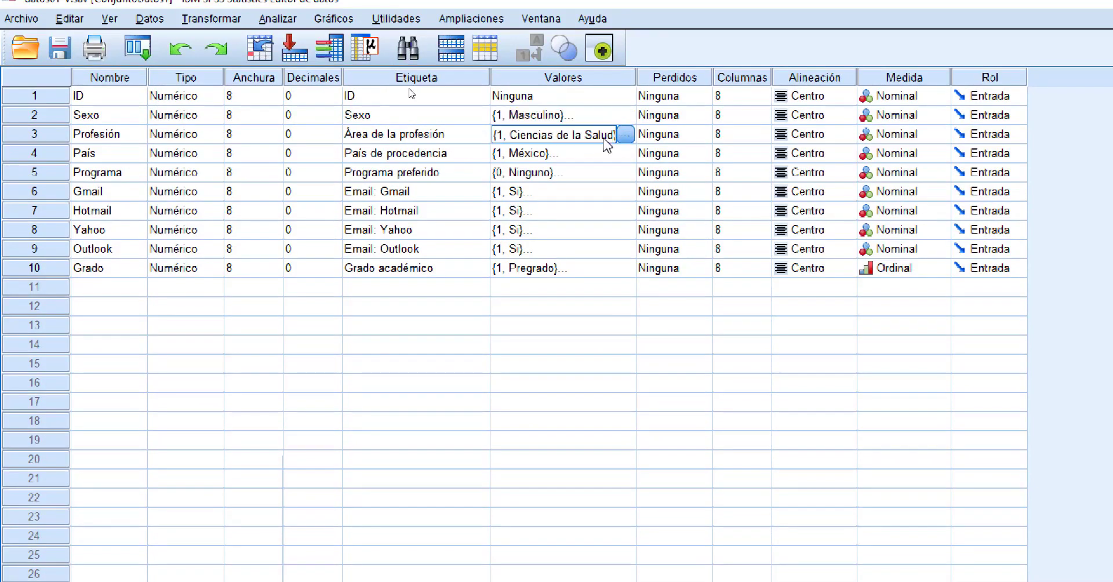
click(596, 328)
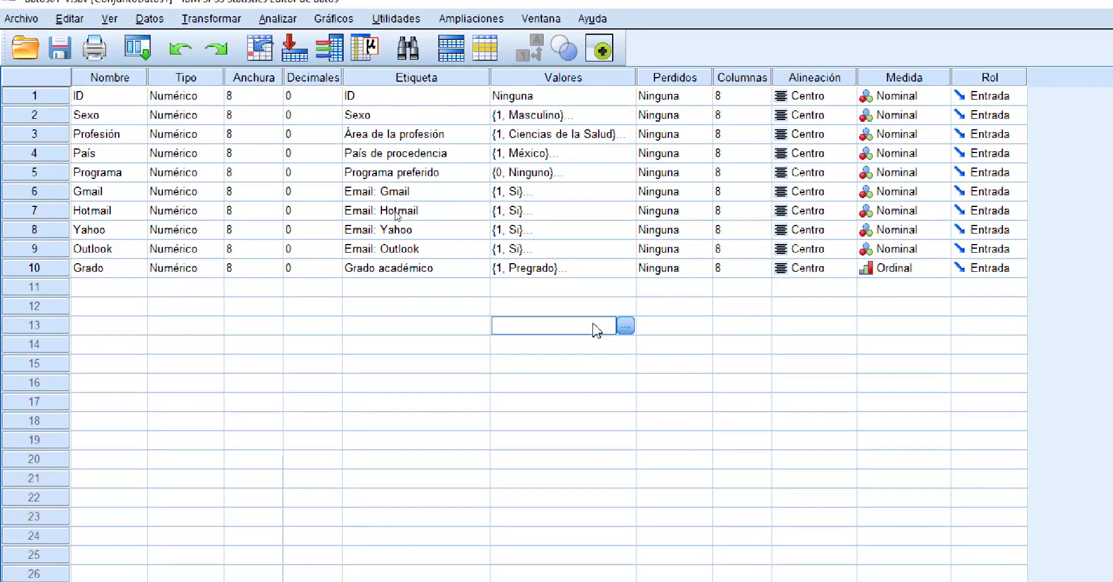
click(629, 328)
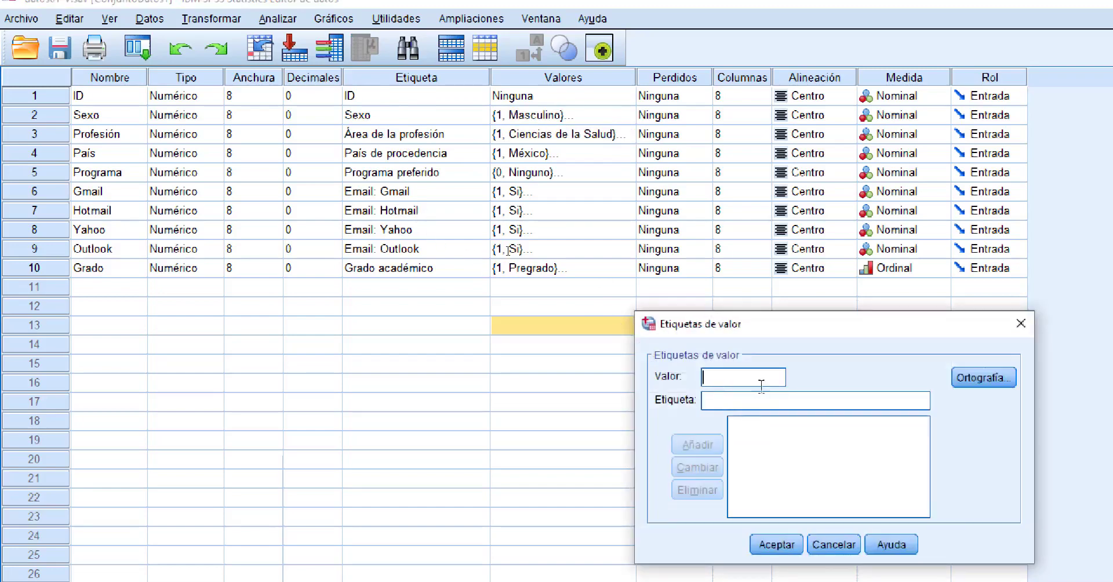
click(842, 551)
- Review the value labels of the Profesión variable and close them without changes
click(523, 134)
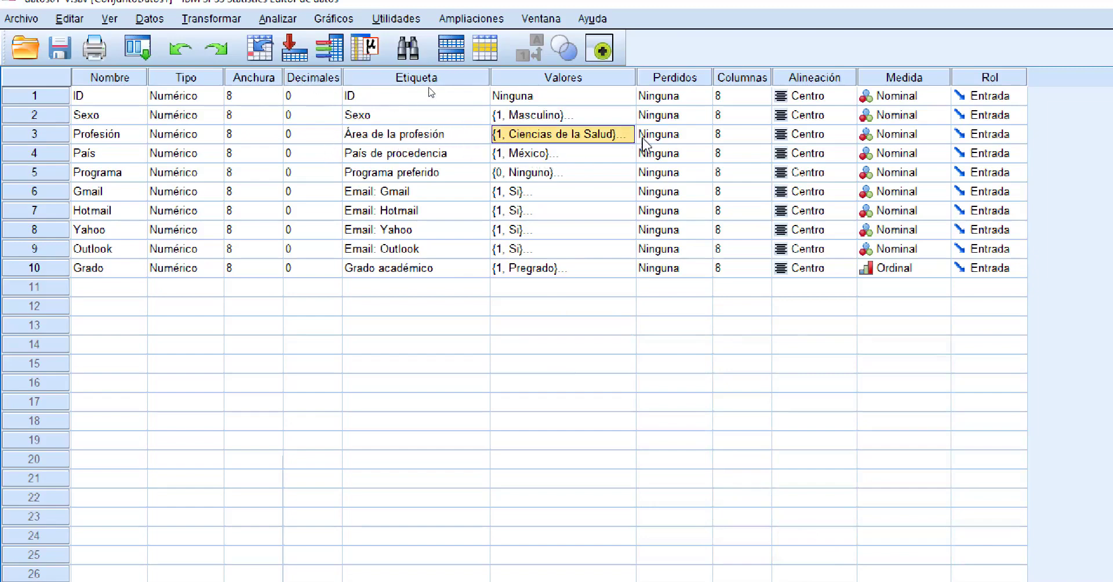
click(624, 136)
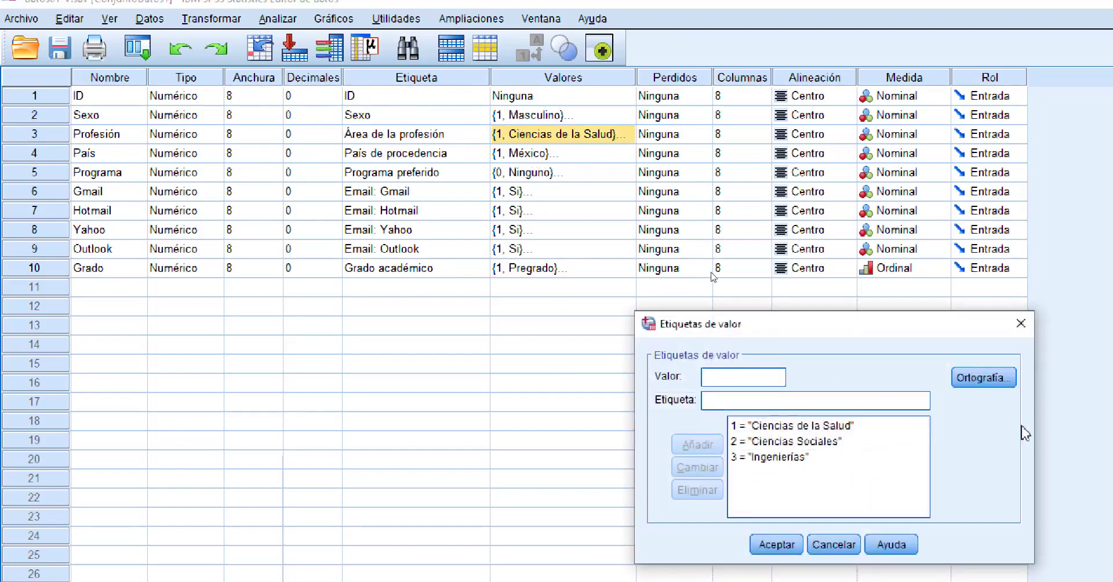
click(980, 323)
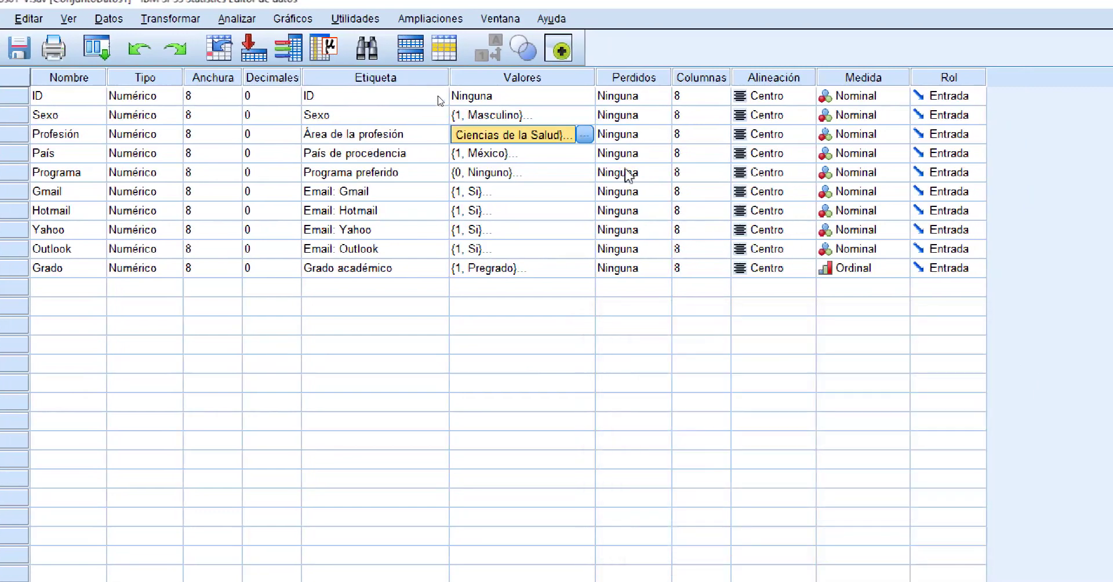
- Reopen the value labels of Profesión and add the label 4 = "Artes"
click(585, 136)
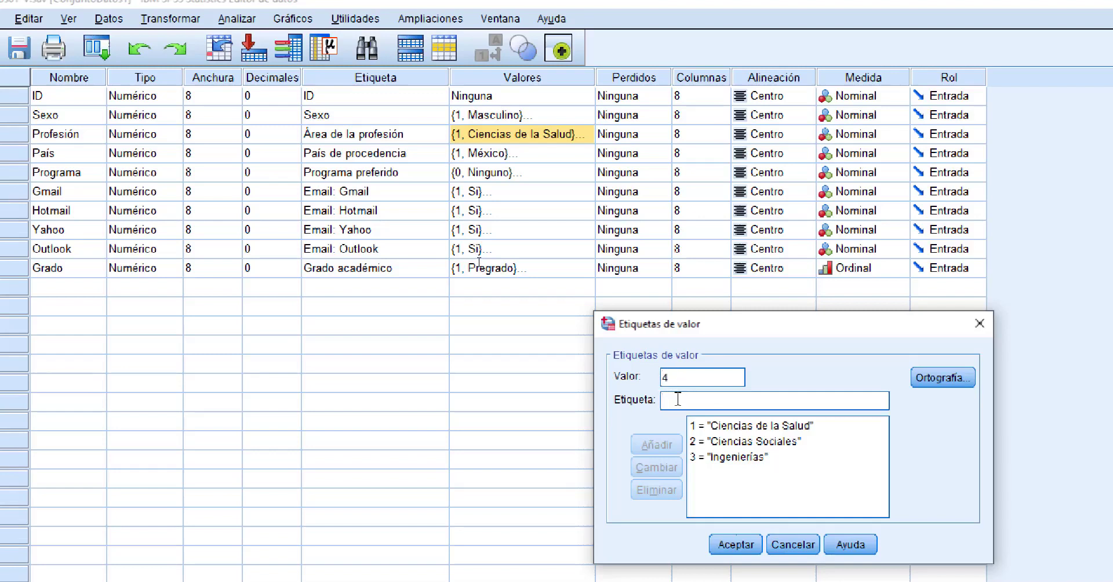
text(Artes)
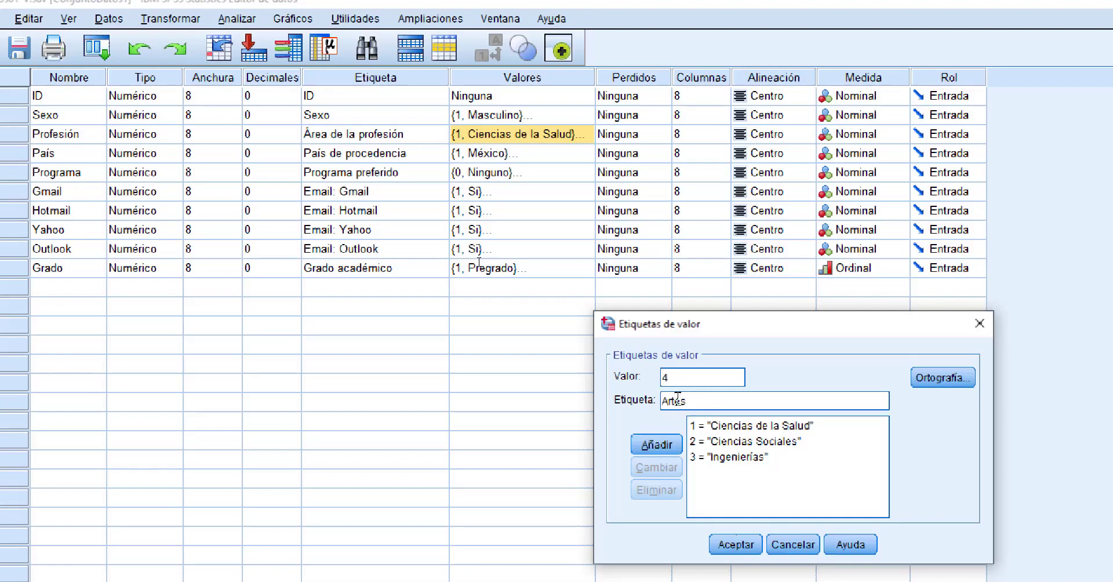
click(657, 444)
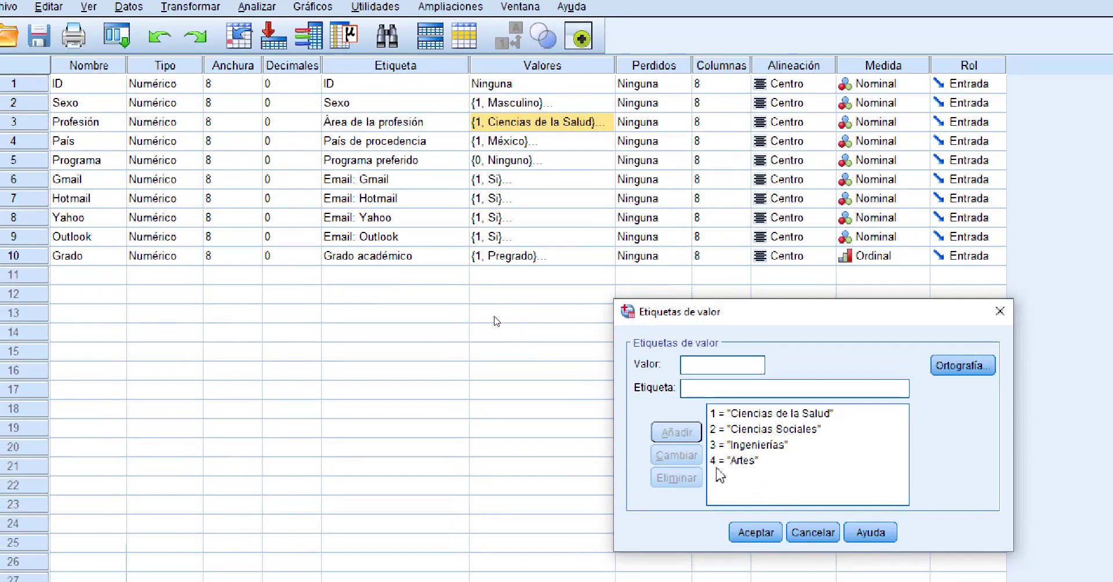
- Delete the 4 = "Artes" label from the Profesión variable and accept the value labels
click(751, 466)
click(738, 461)
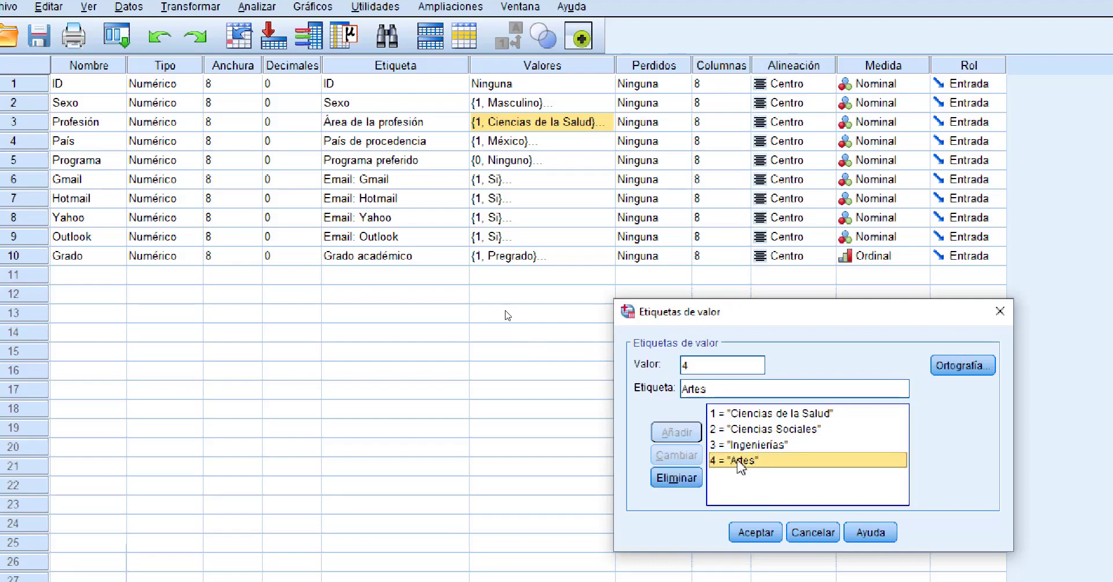
click(682, 479)
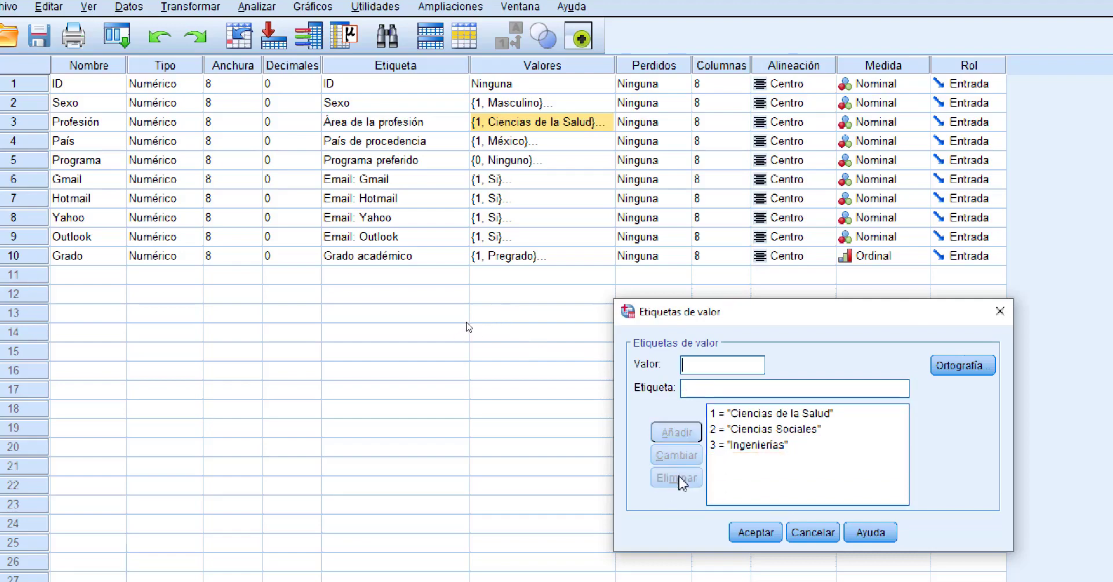
click(755, 533)
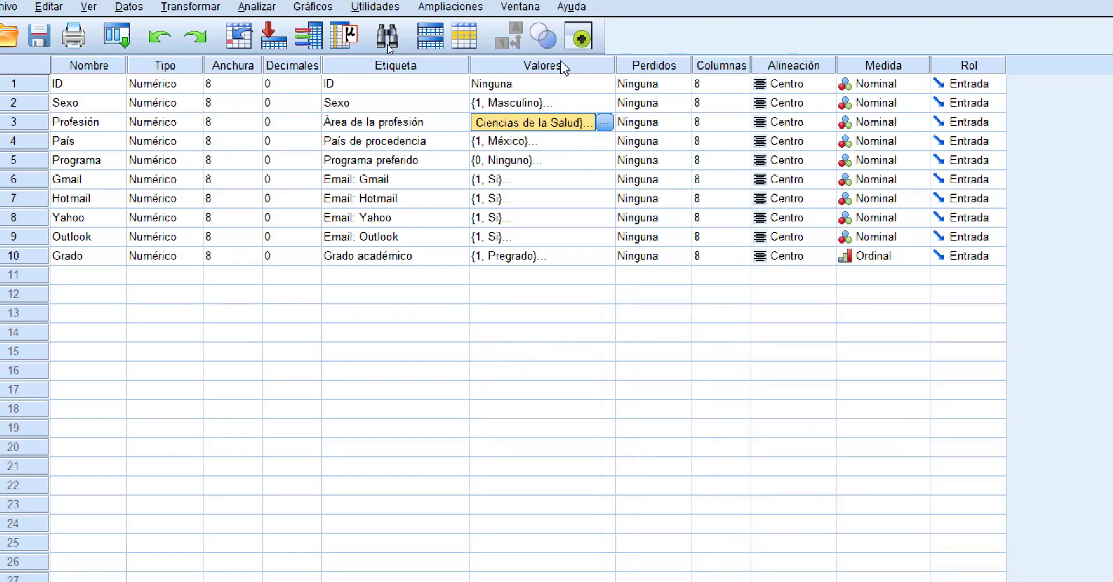
- Review the country codes in the value labels of the País variable and cancel without changes
click(515, 143)
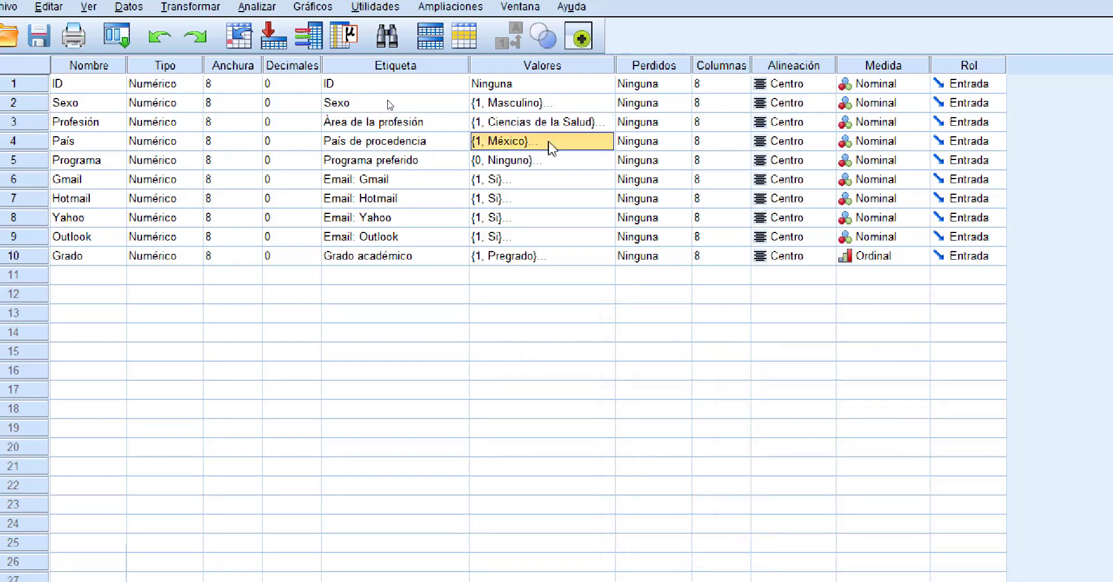
click(575, 144)
click(604, 142)
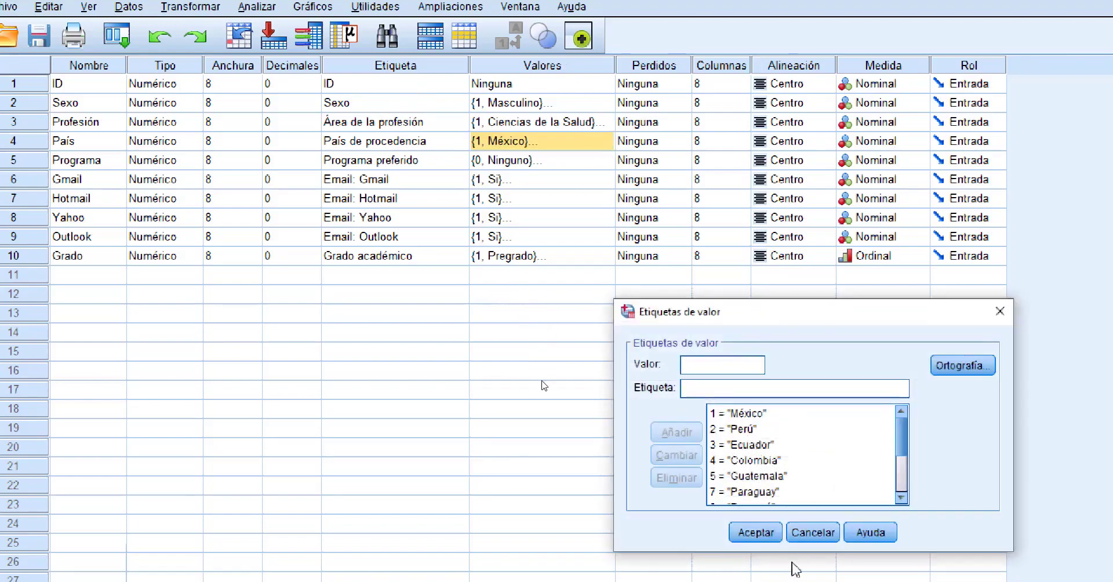
click(814, 536)
- Review the value labels of the Programa variable and cancel without changes
click(517, 164)
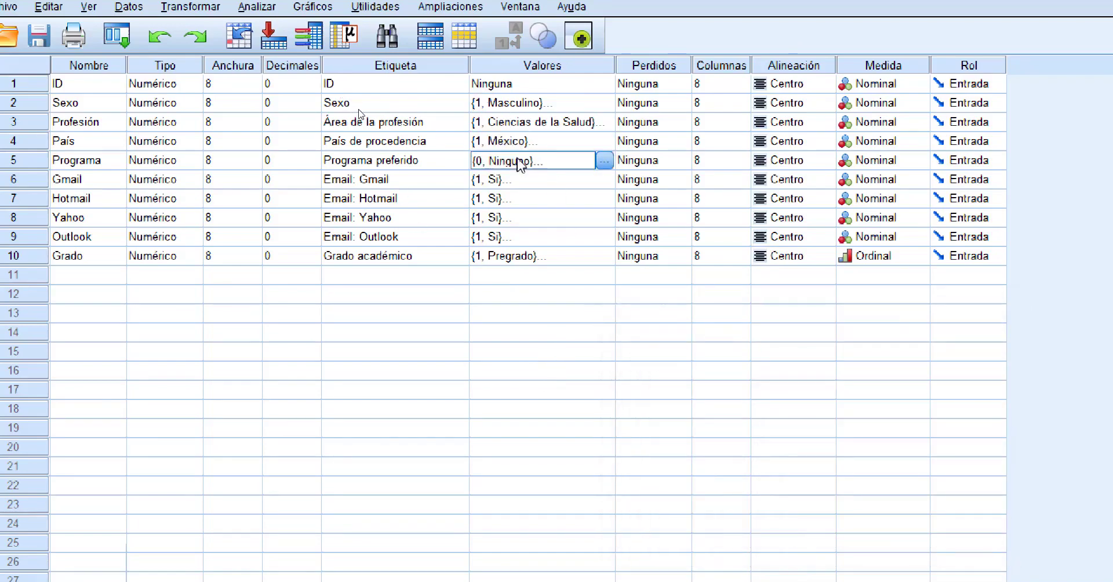
click(606, 161)
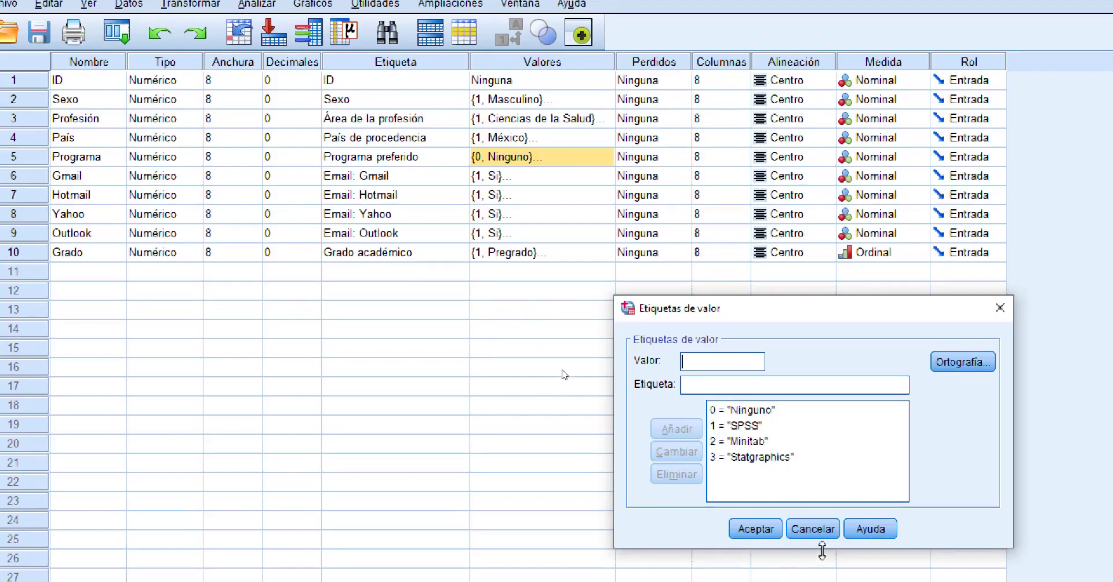
click(802, 528)
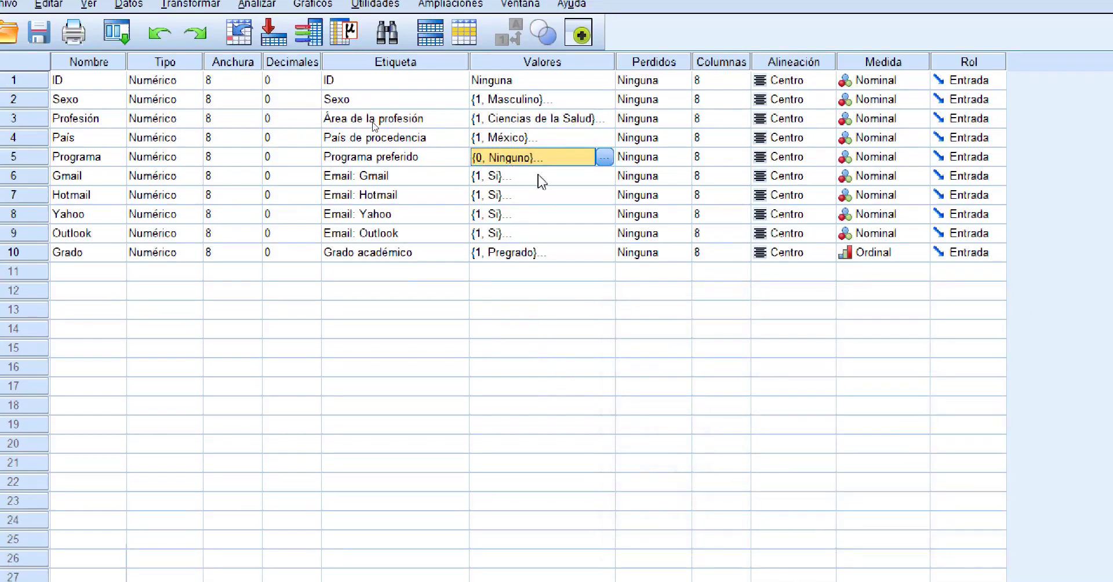
- Review the value labels of the Gmail variable and close them without changes
click(536, 179)
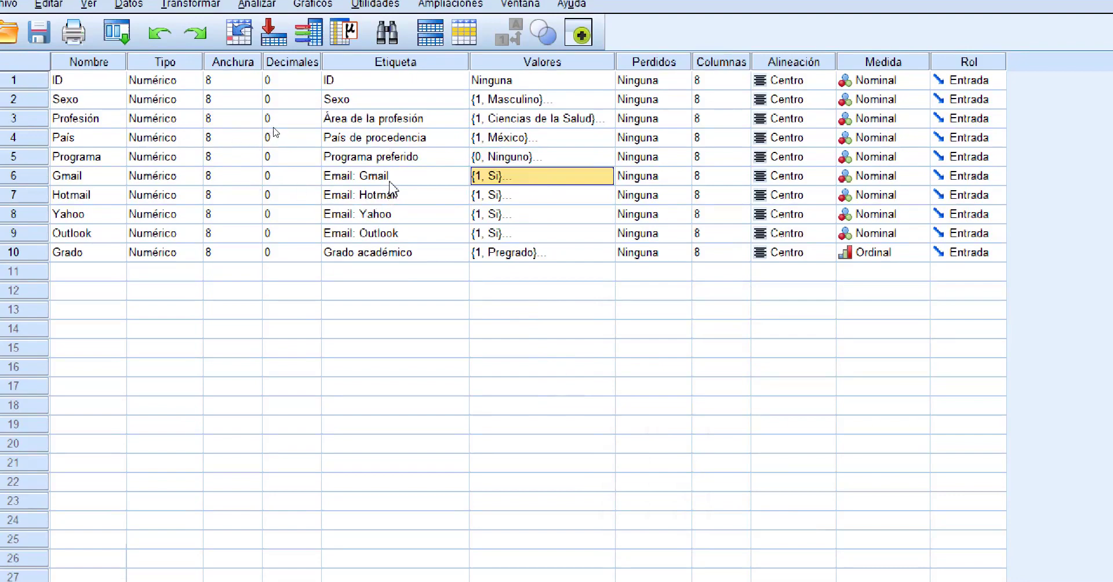
click(510, 179)
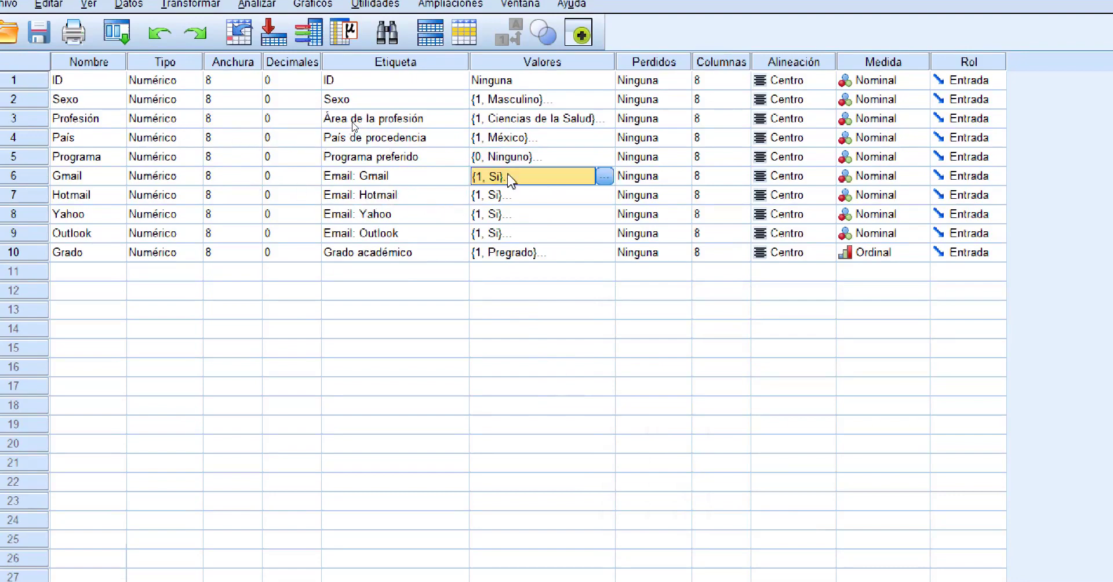
click(604, 176)
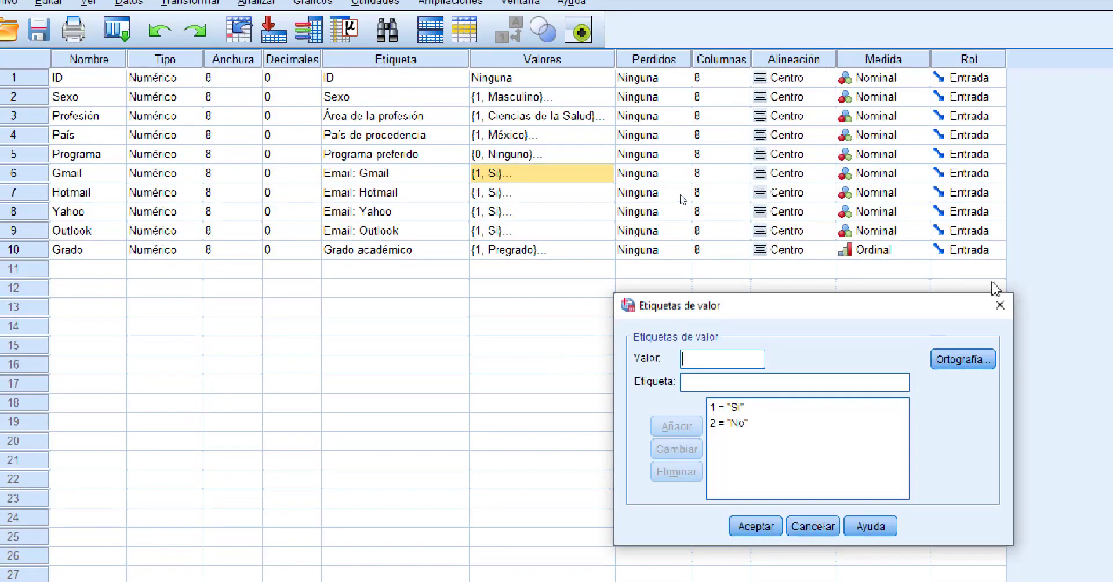
click(998, 308)
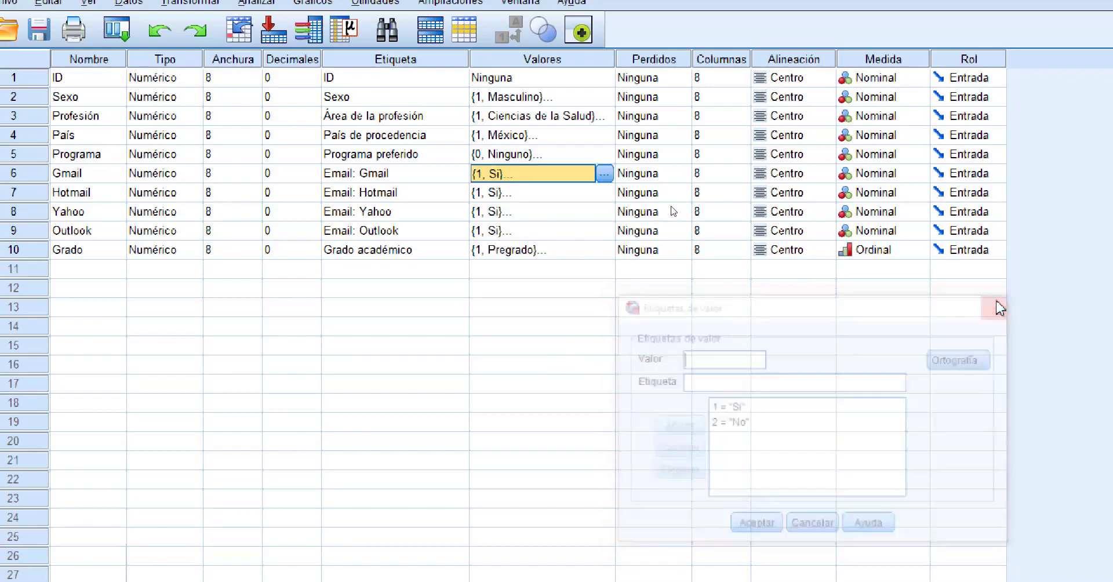
- Review the value labels of the Grado variable and cancel without changes
click(510, 197)
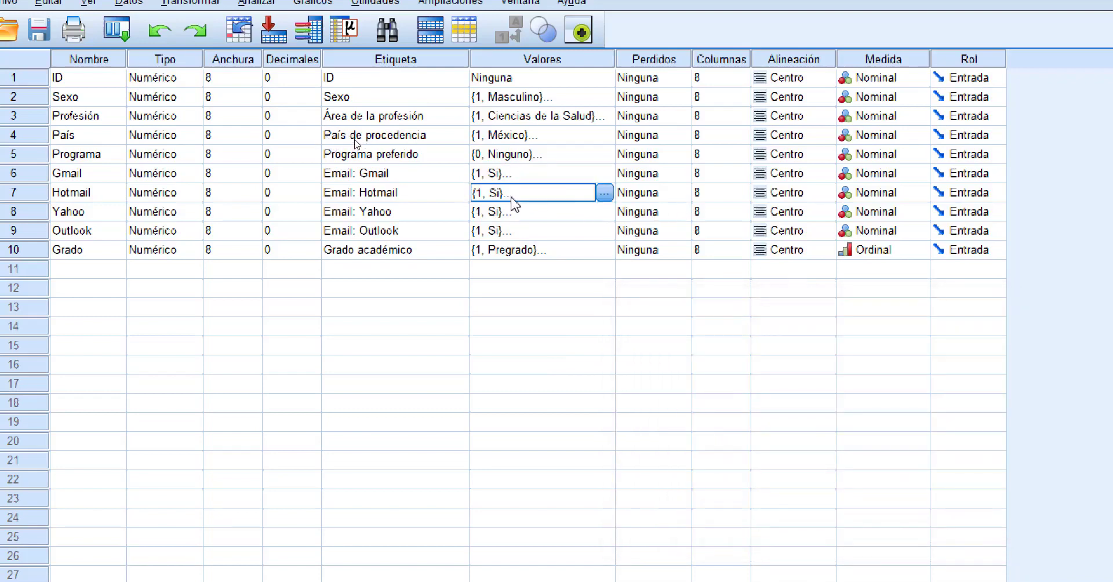
click(499, 216)
click(509, 249)
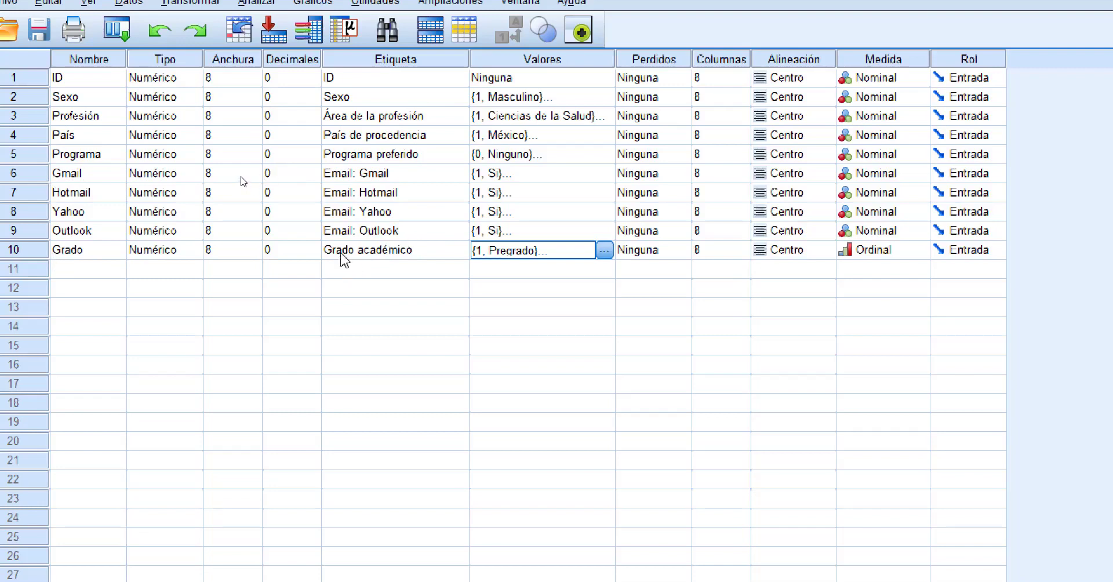
click(604, 248)
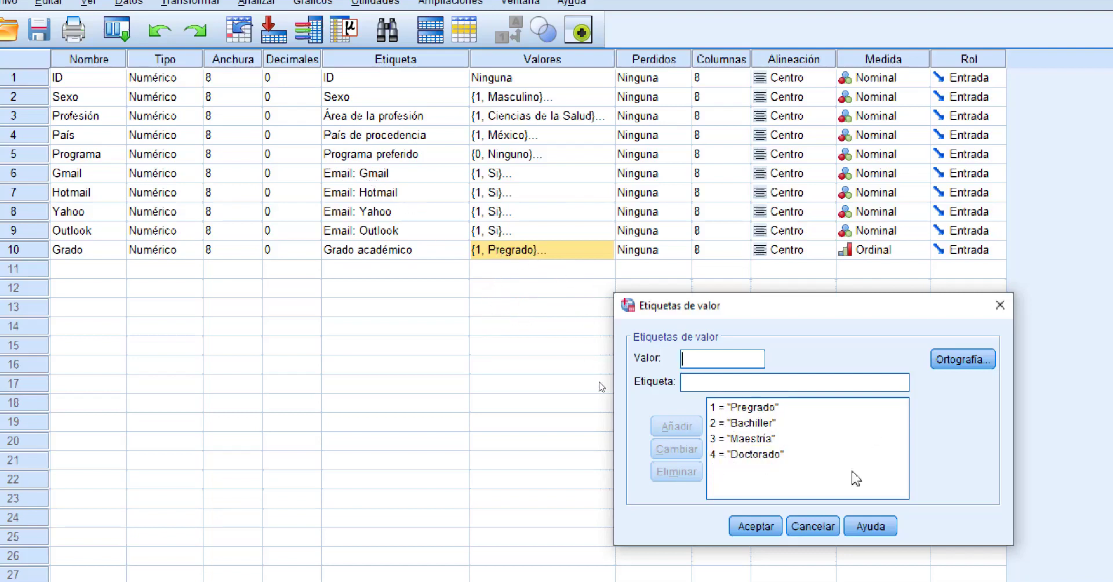
click(818, 528)
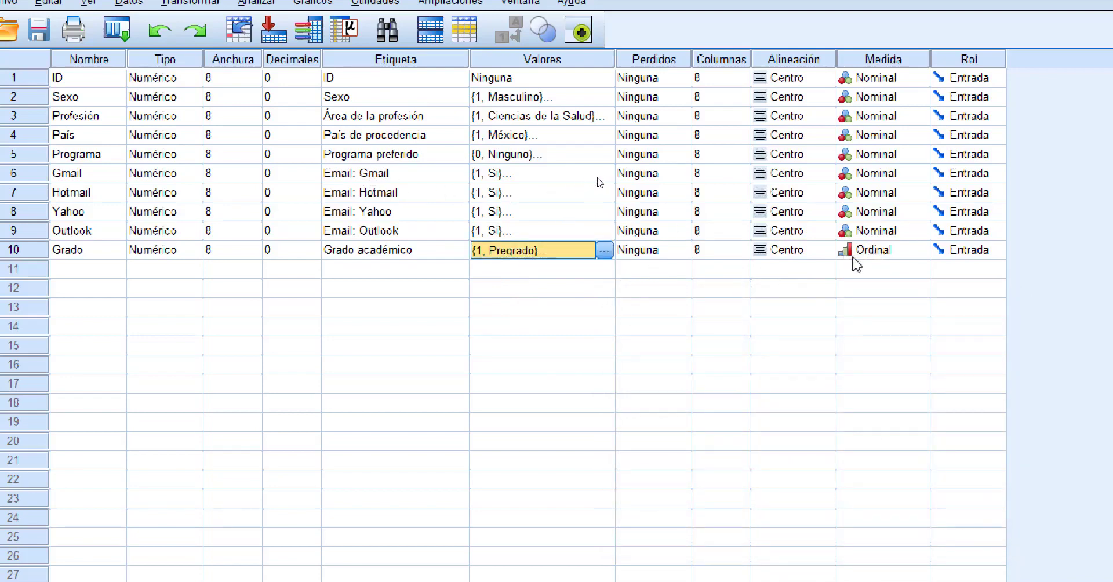
- Review the measurement levels of the variables, keeping Ordinal selected for Grado
click(880, 255)
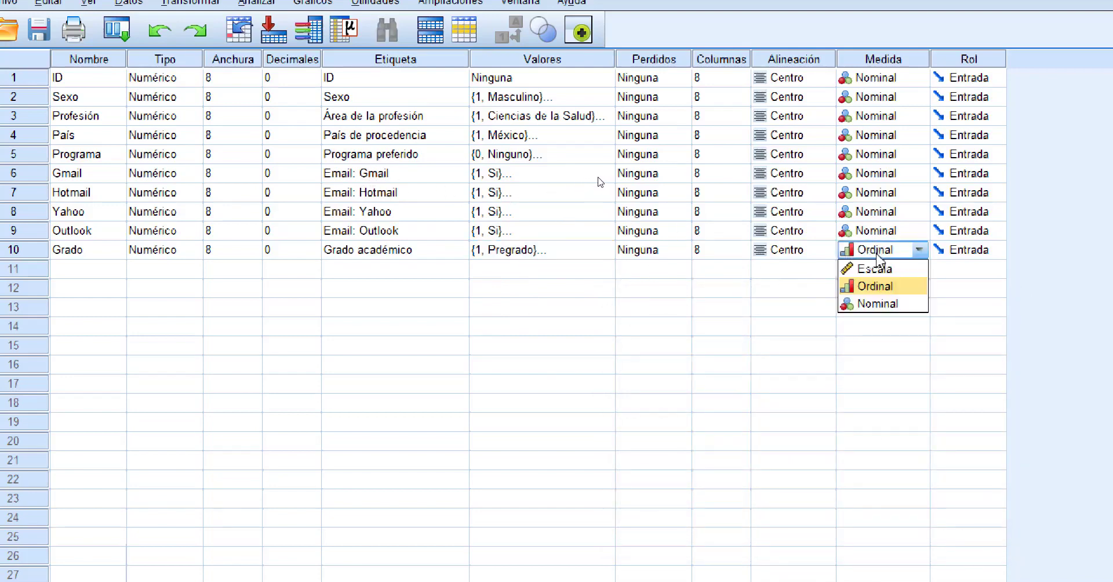
click(881, 289)
click(878, 213)
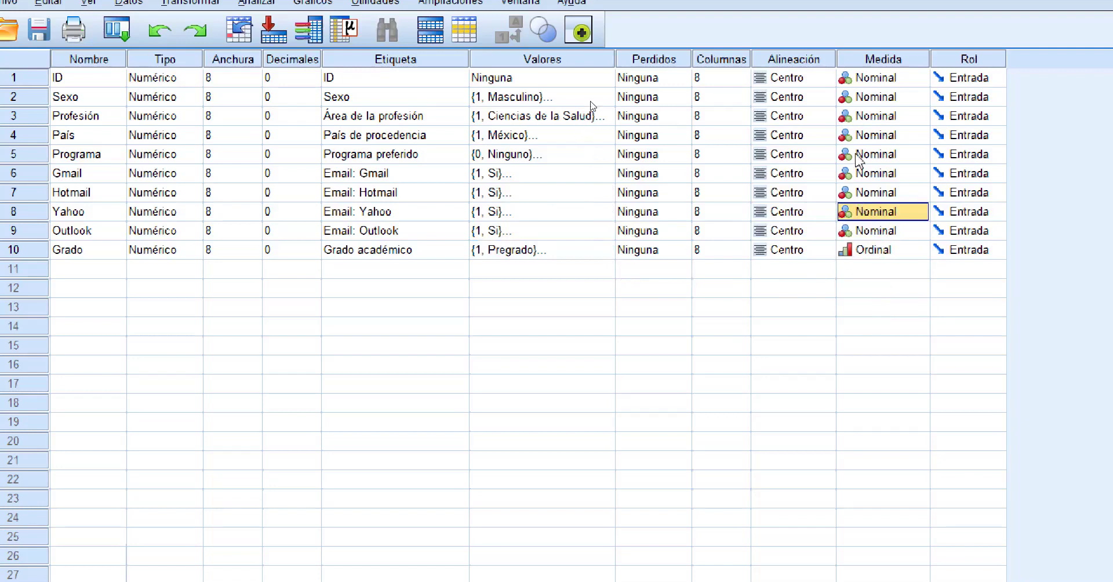
click(896, 134)
click(898, 97)
click(890, 61)
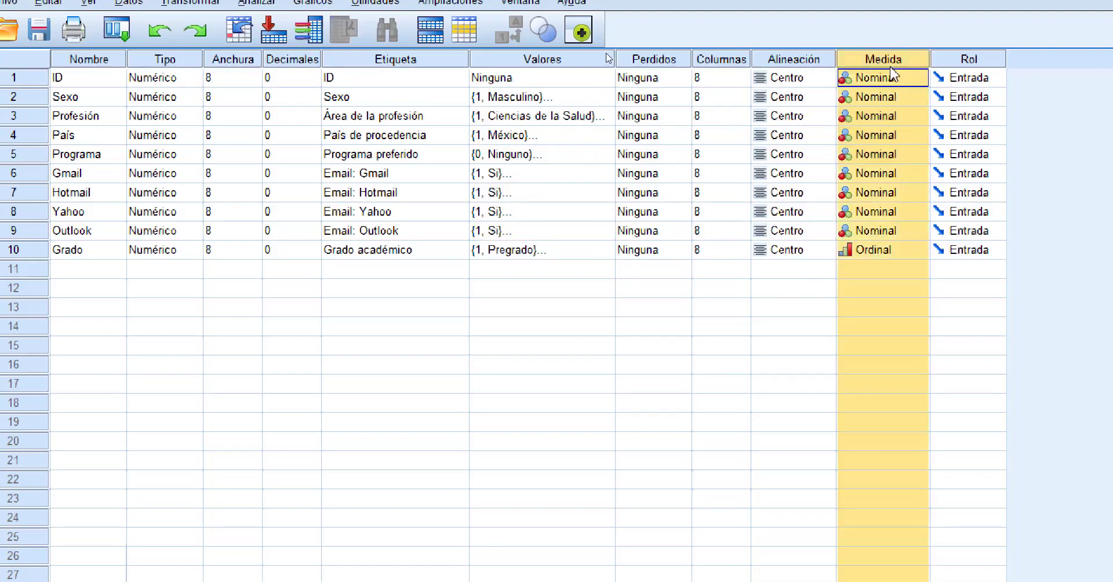
click(864, 155)
click(810, 231)
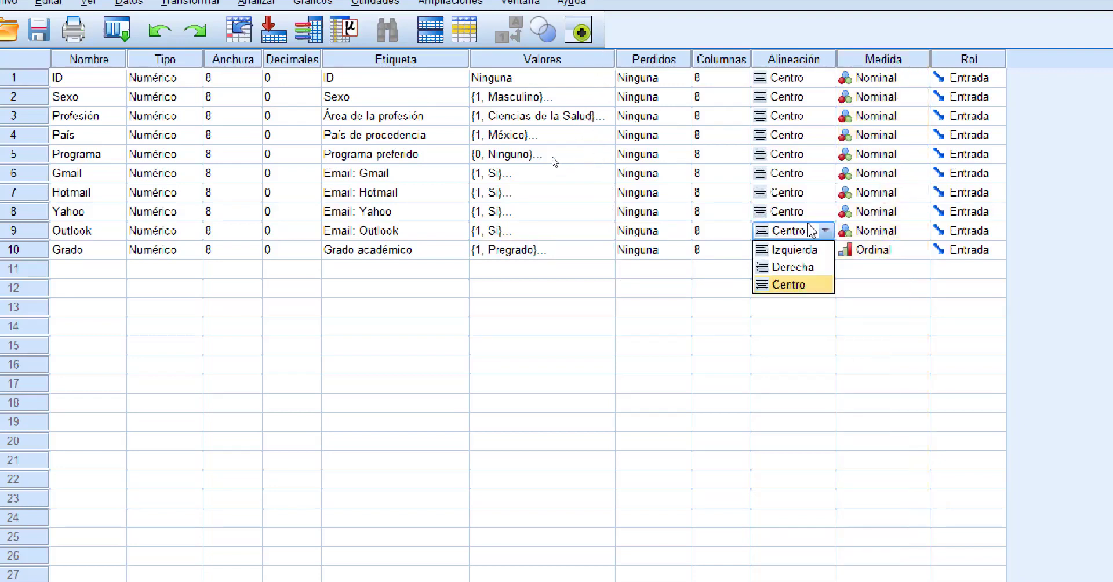
click(859, 136)
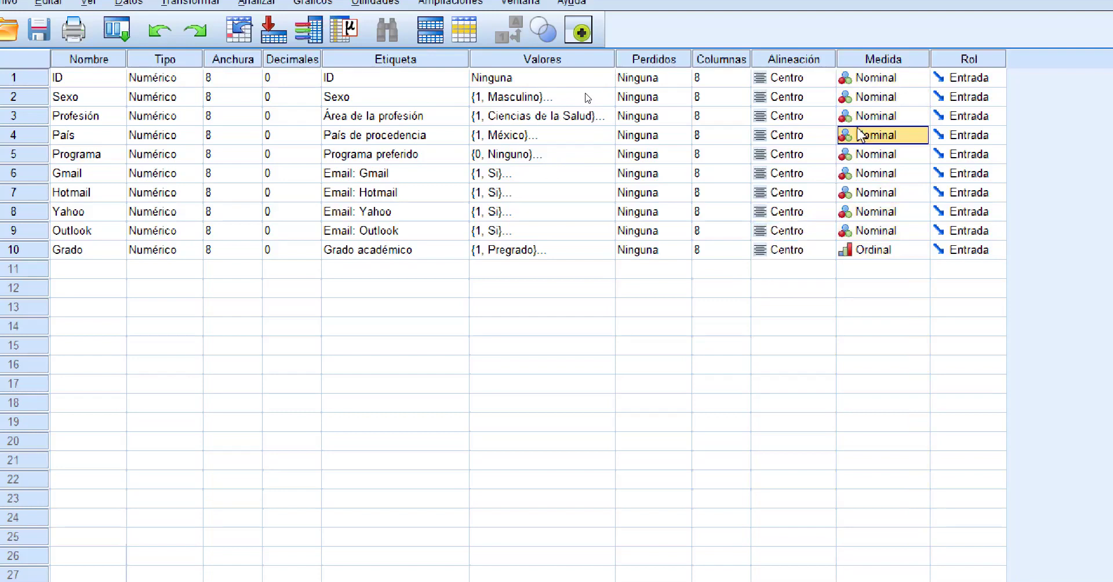
click(874, 253)
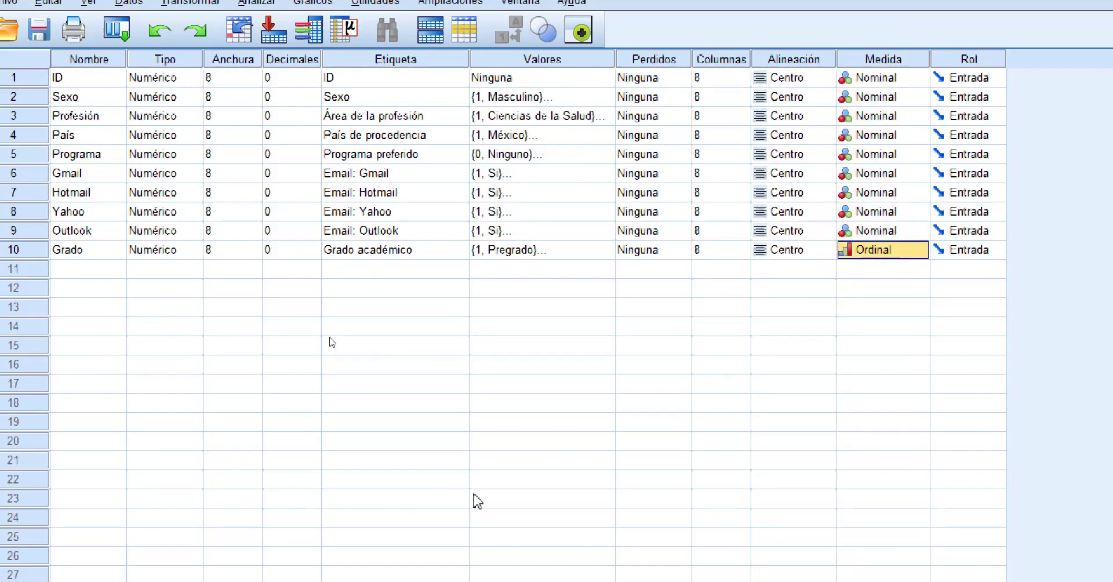
key(F2)
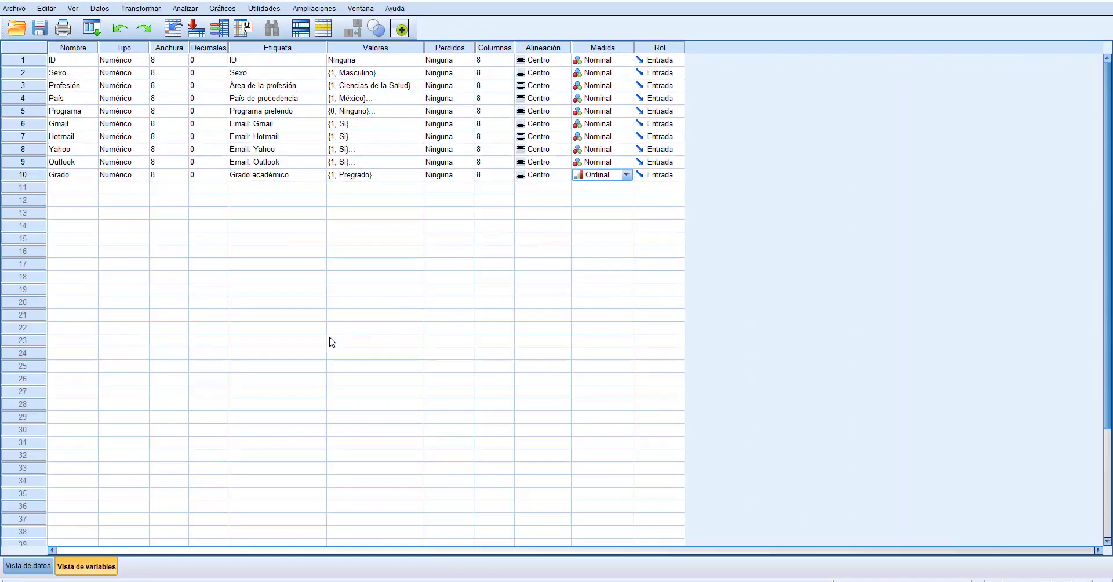
- Show the data records and alternate their display between value labels and numeric codes, ending with the numeric codes
click(28, 565)
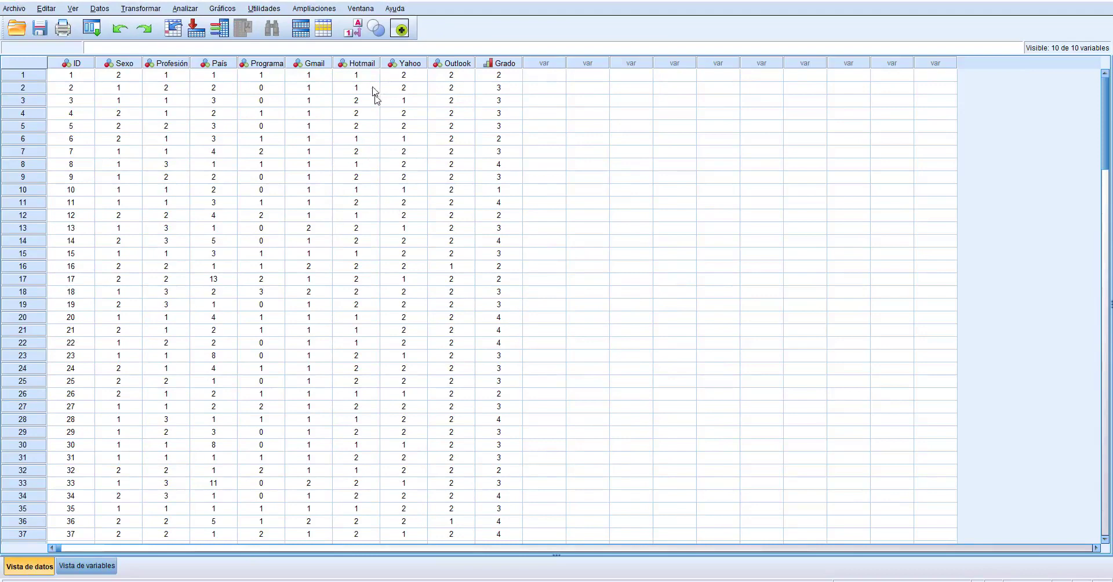
click(355, 29)
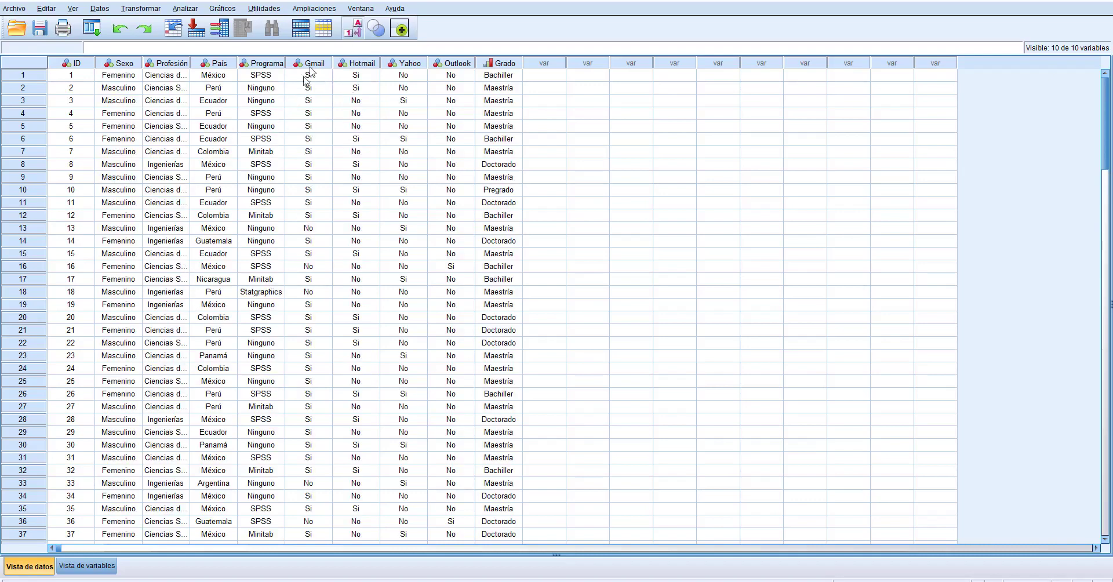
click(357, 32)
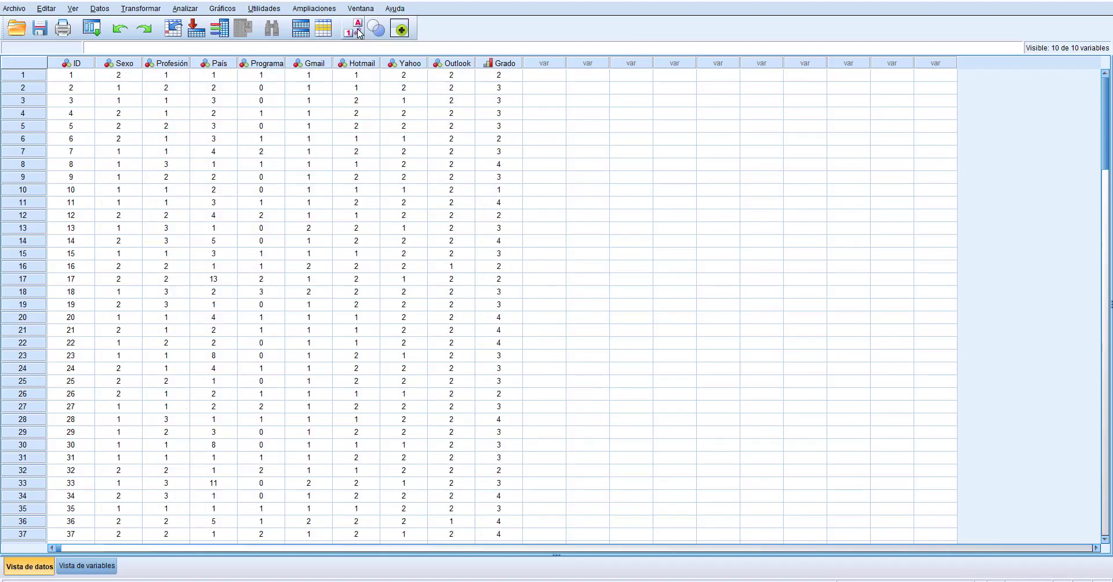
click(359, 33)
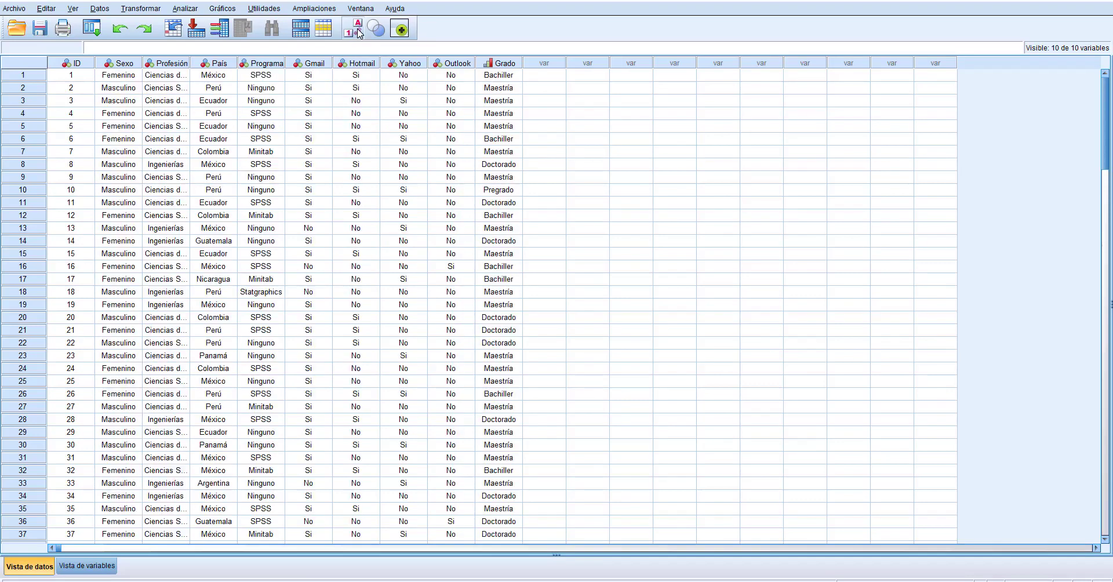
click(360, 33)
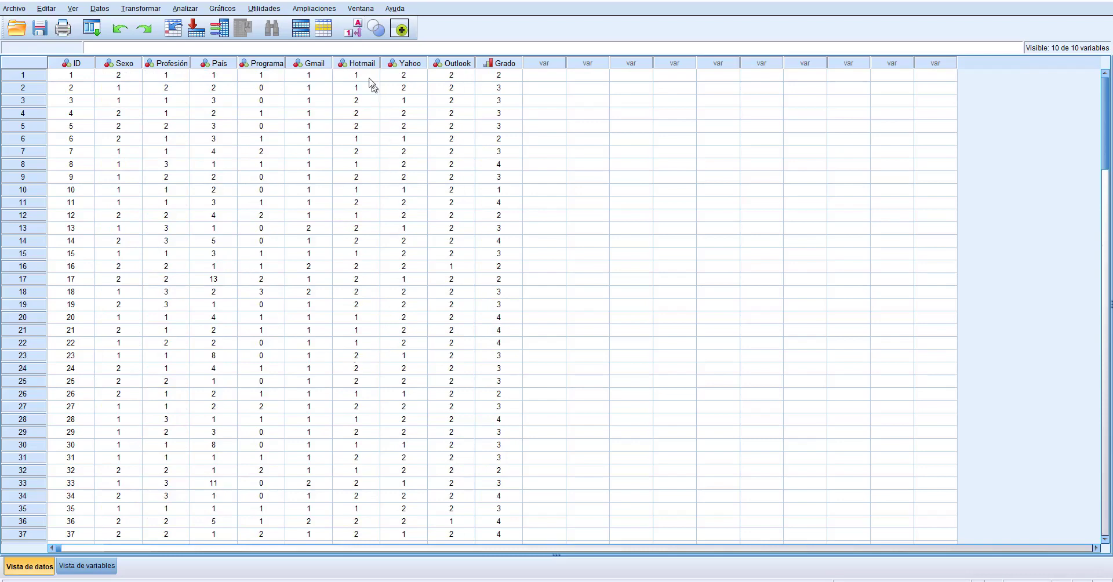
click(354, 32)
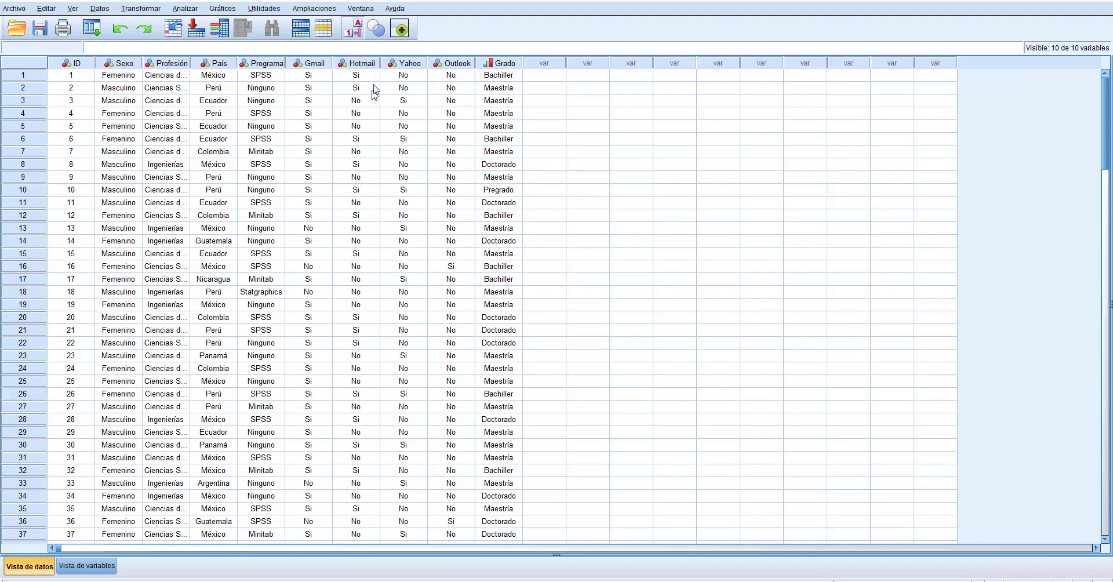
click(351, 34)
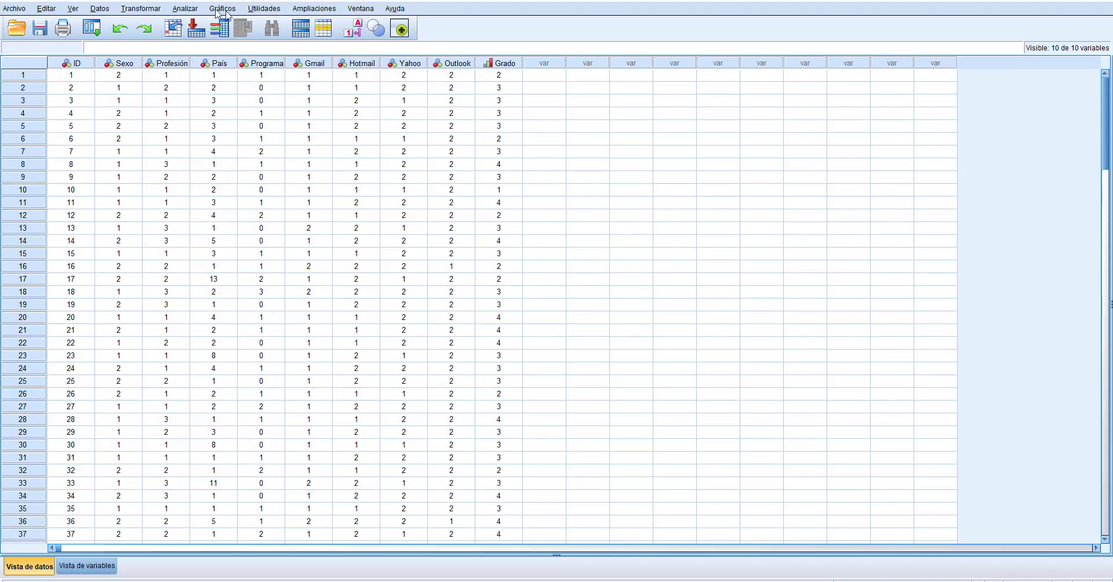
- Run a Frequencies analysis with frequency tables for all variables from Sexo to Grado académico, leaving out ID
click(186, 8)
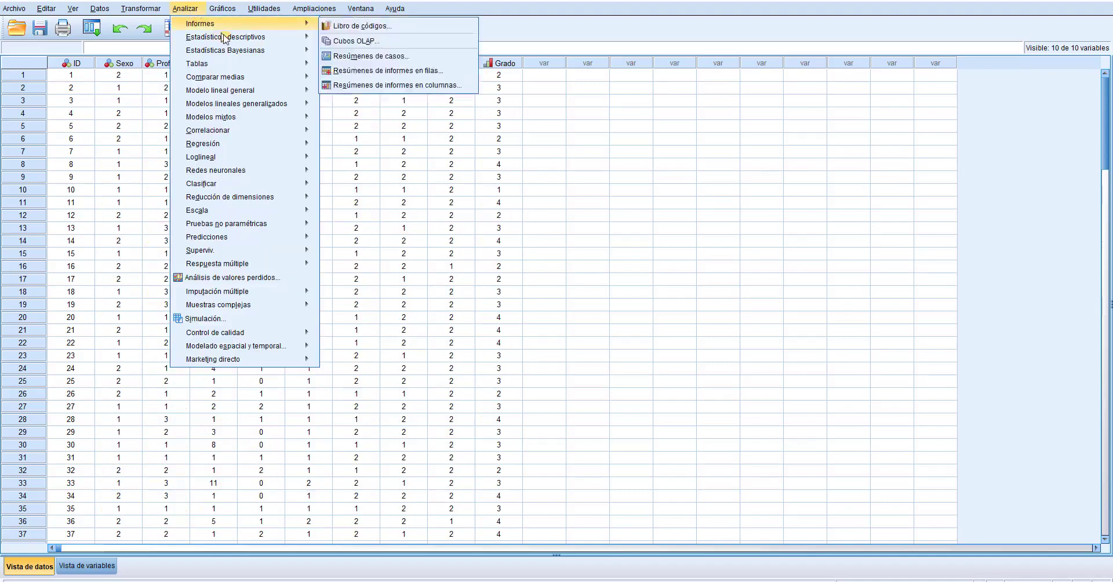
mouse_move(228, 42)
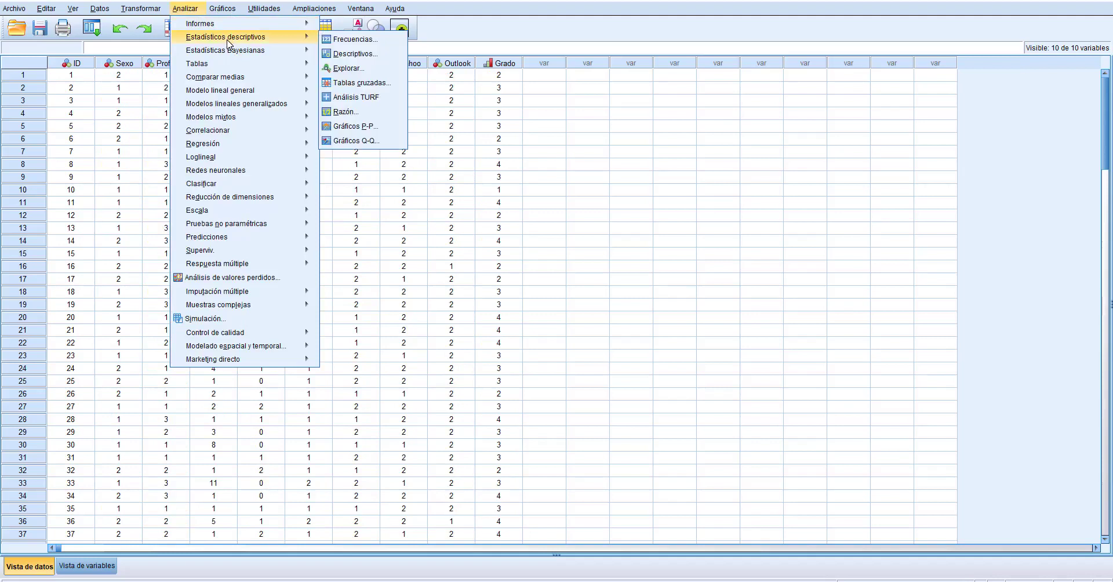
click(368, 40)
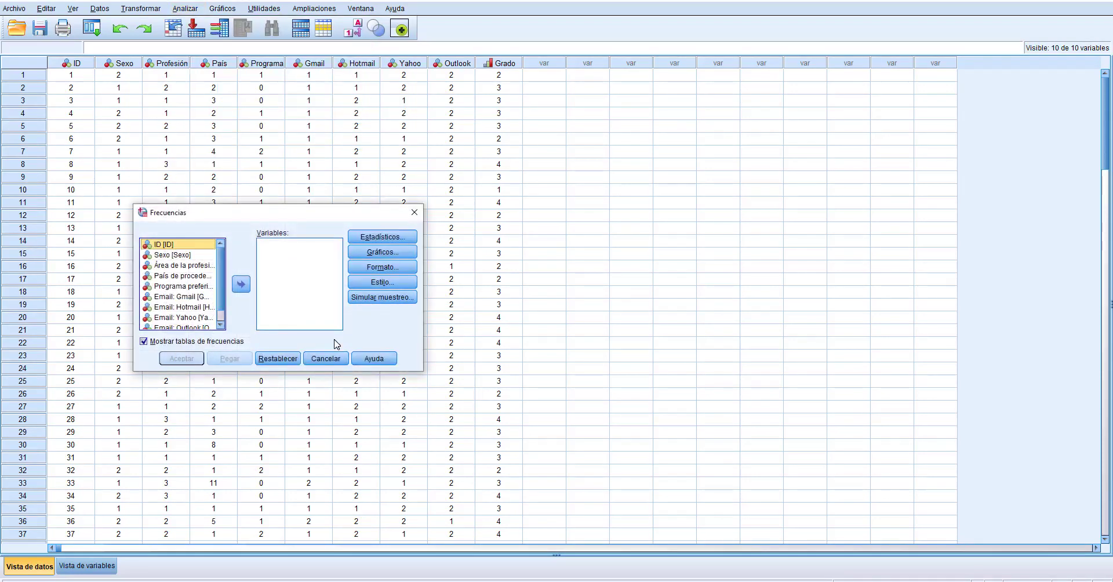
click(182, 255)
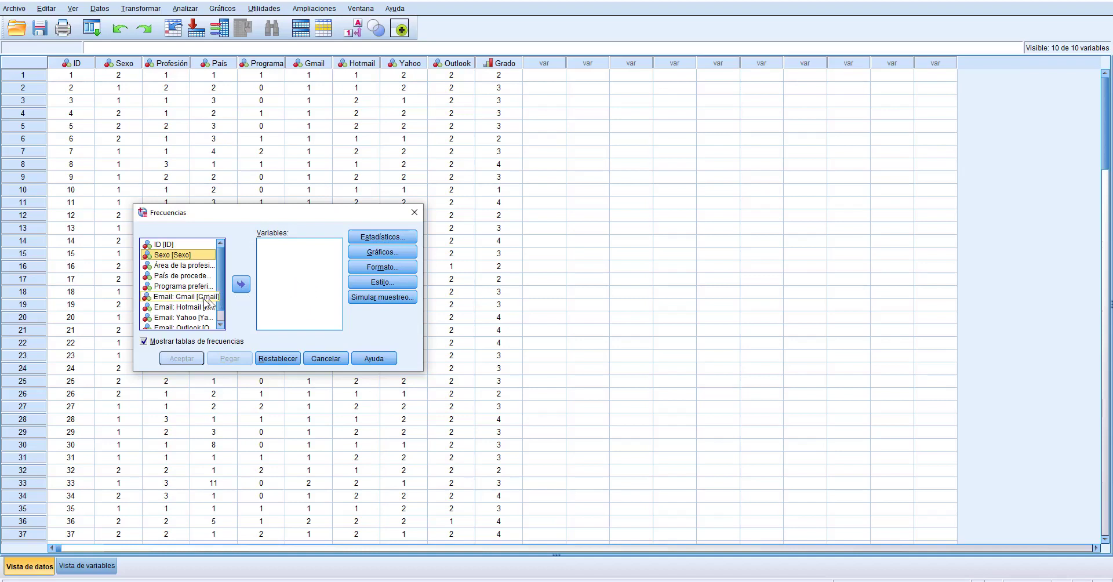
click(177, 267)
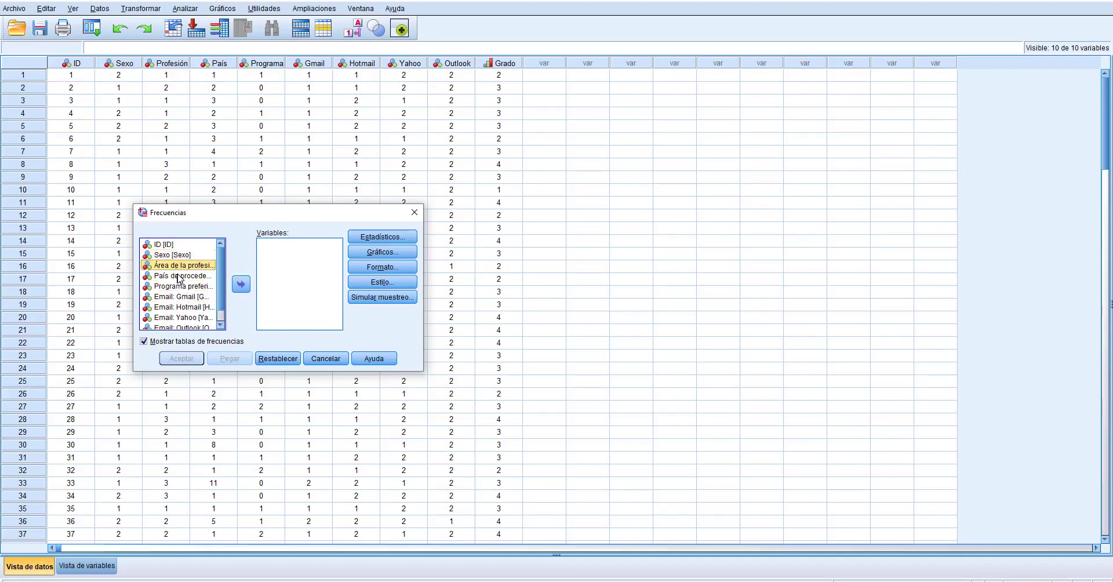
click(178, 276)
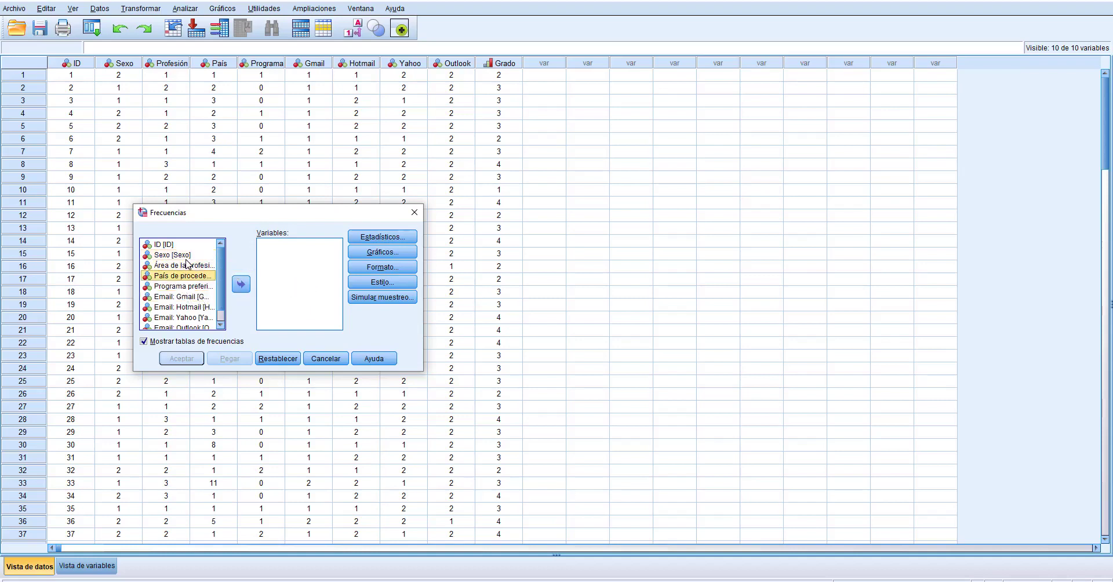
click(221, 326)
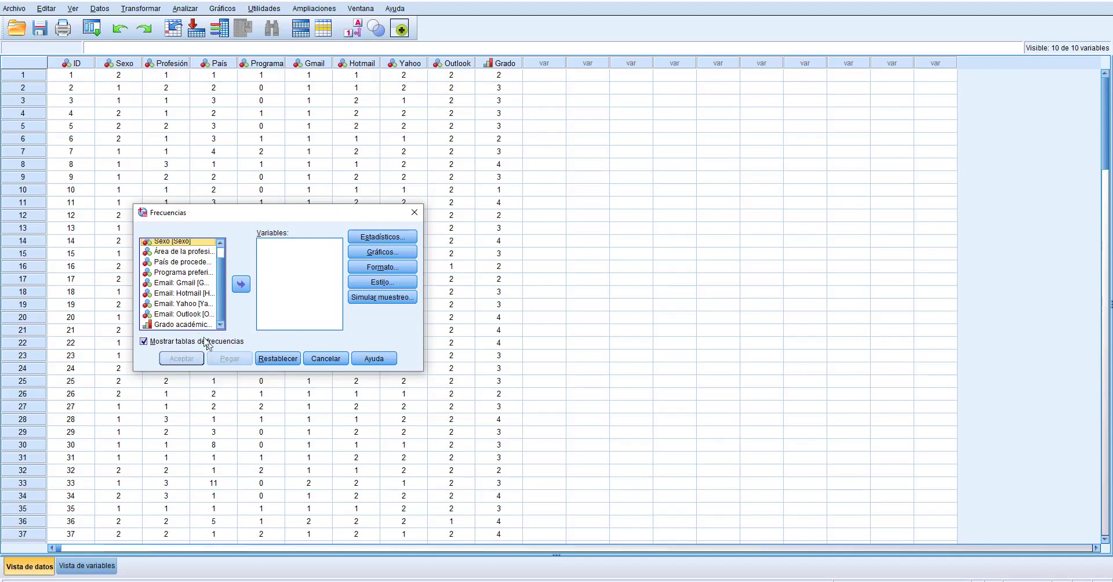
shift+click(191, 325)
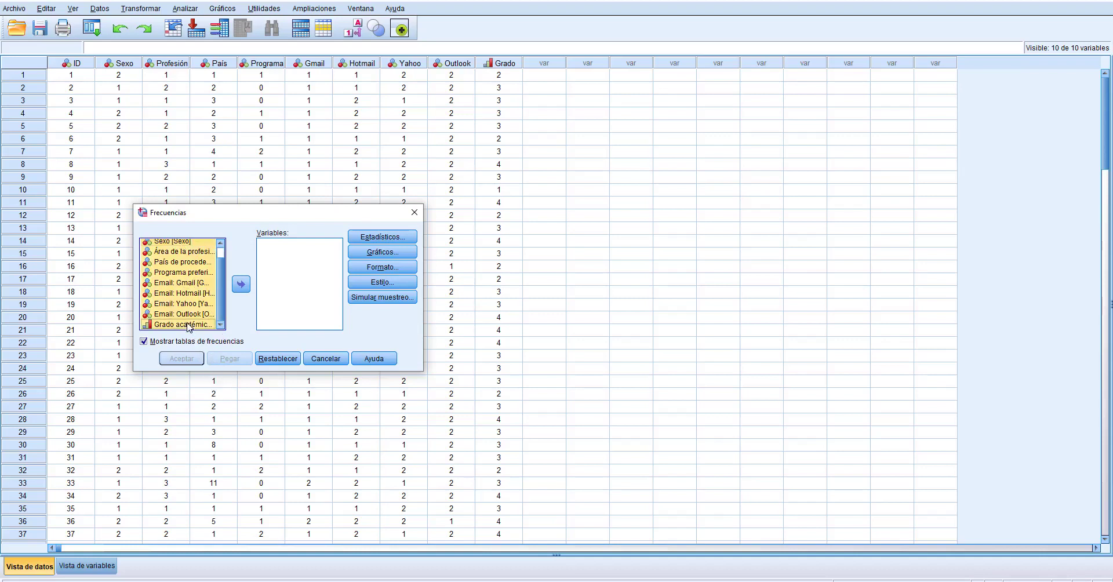
click(241, 284)
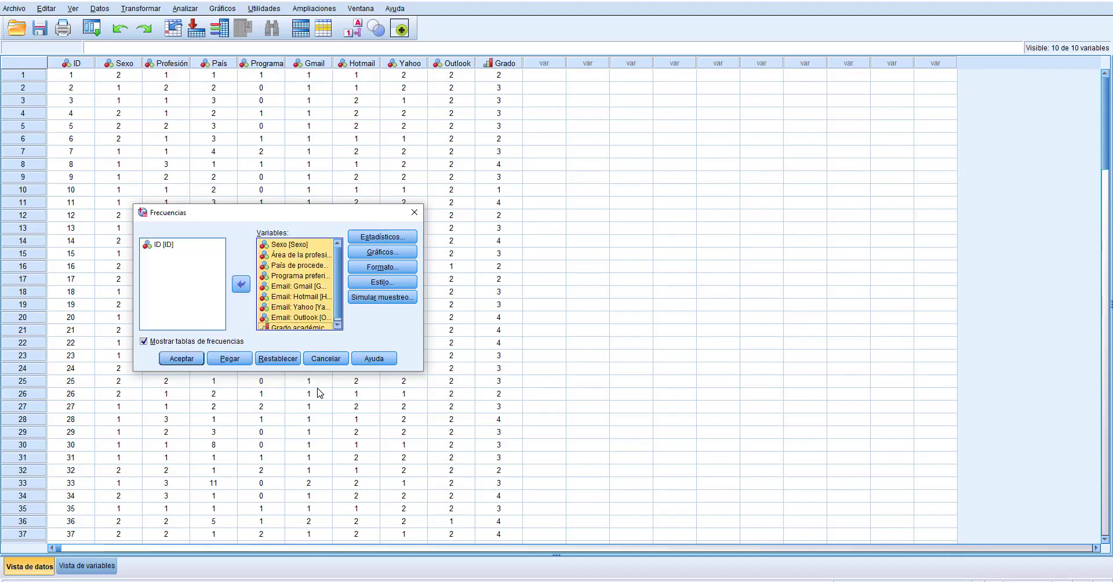
click(180, 358)
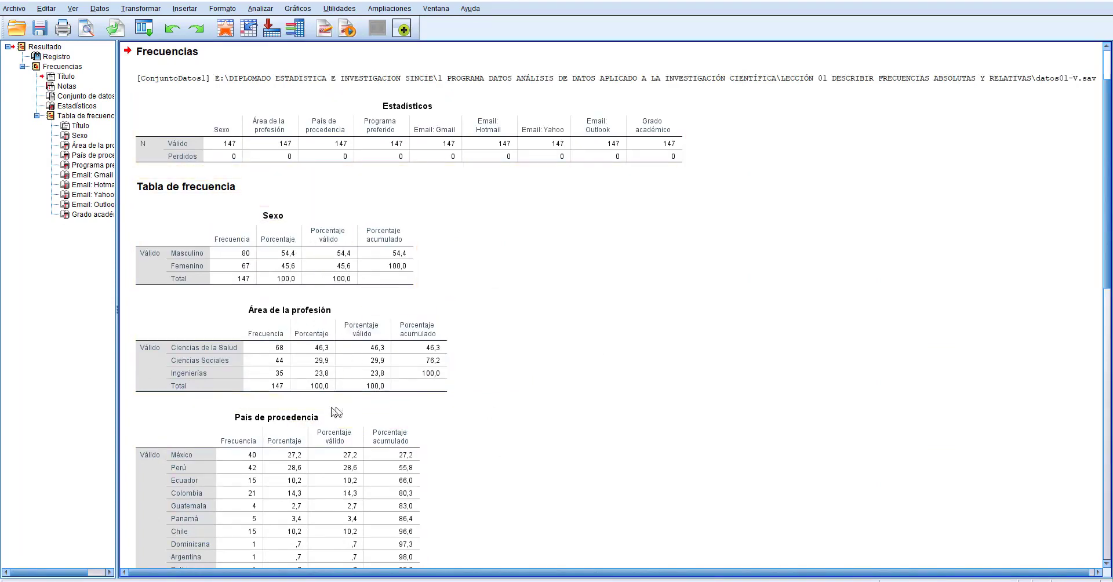
- Look through the frequency tables in the output and copy the Sexo table
scroll(482, 442, down, 10)
scroll(497, 441, down, 2)
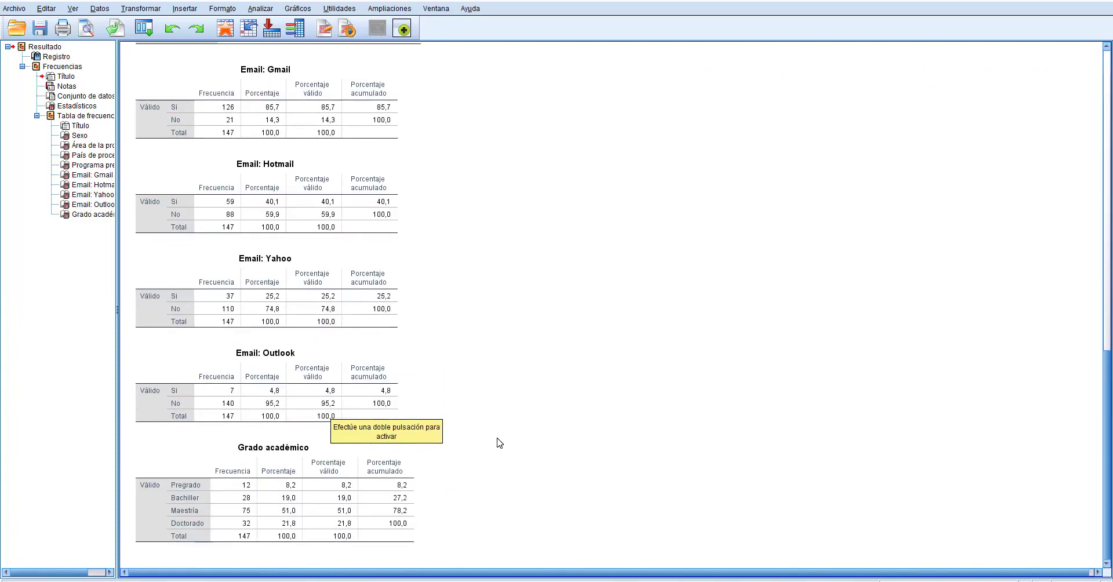
scroll(499, 442, up, 12)
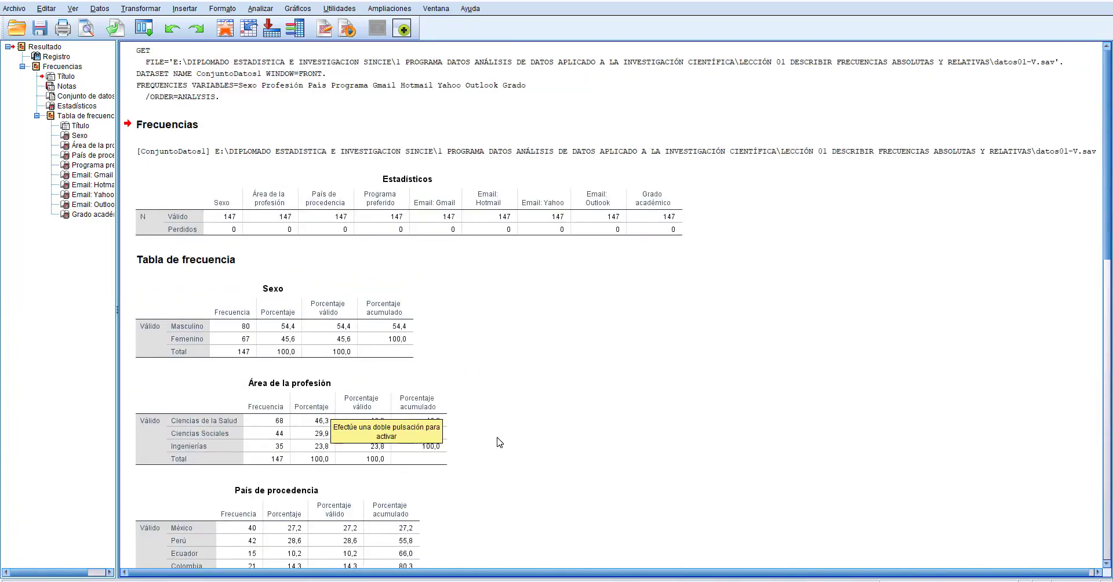
scroll(499, 442, down, 2)
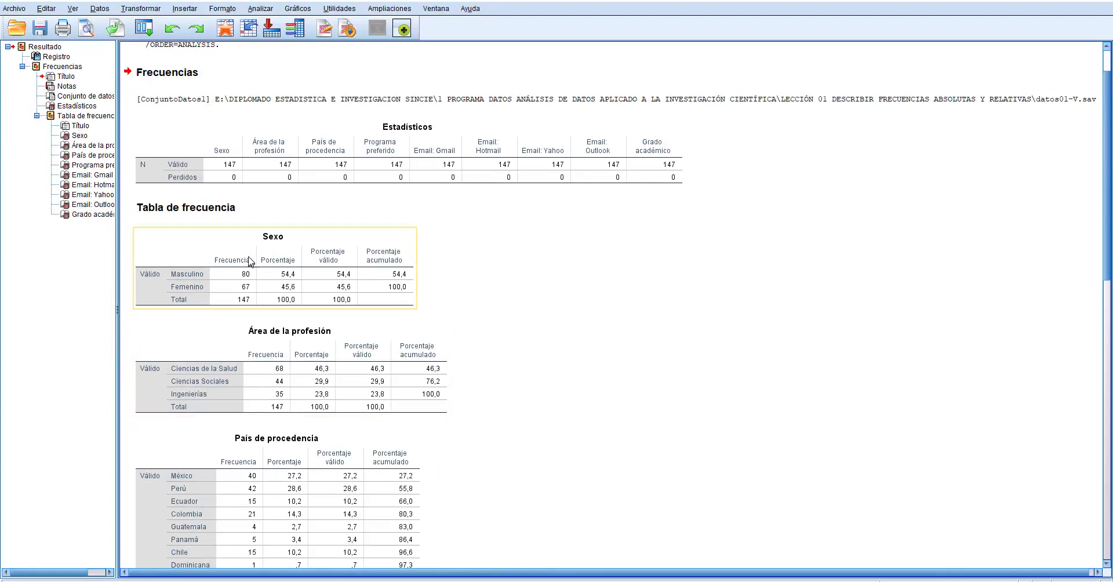
right_click(315, 244)
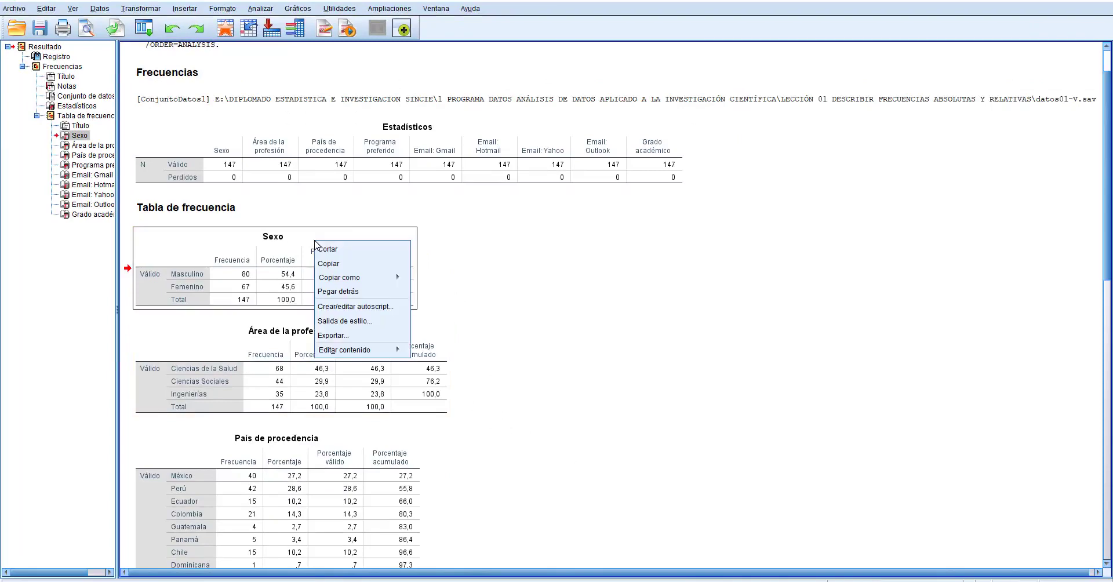
click(336, 265)
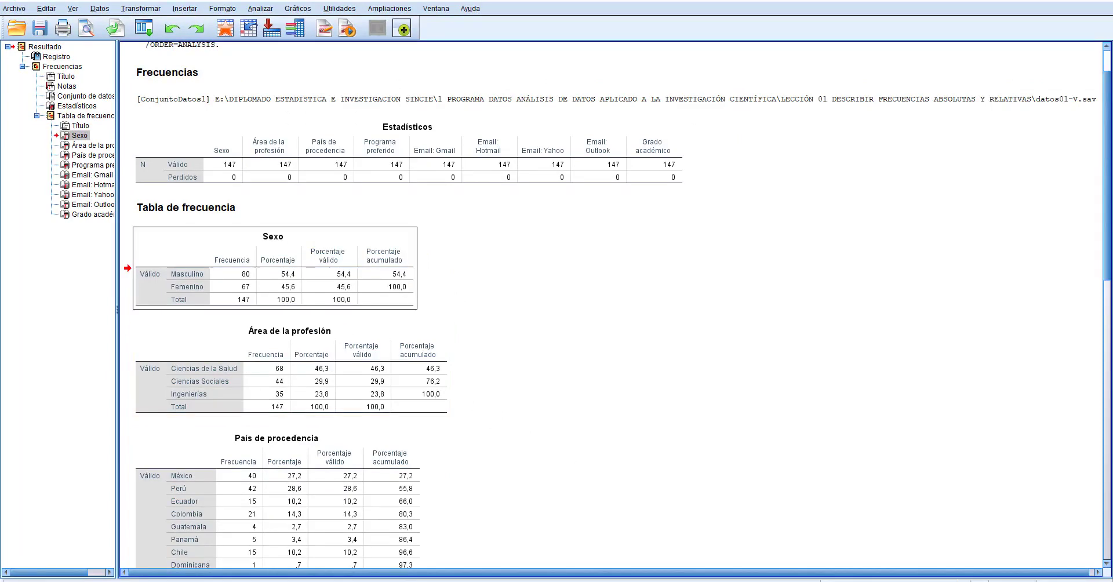
- Switch to the Word report and paste the copied SPSS Sexo table below the report's empty Sexo table
key(alt+Tab)
scroll(512, 453, up, 15)
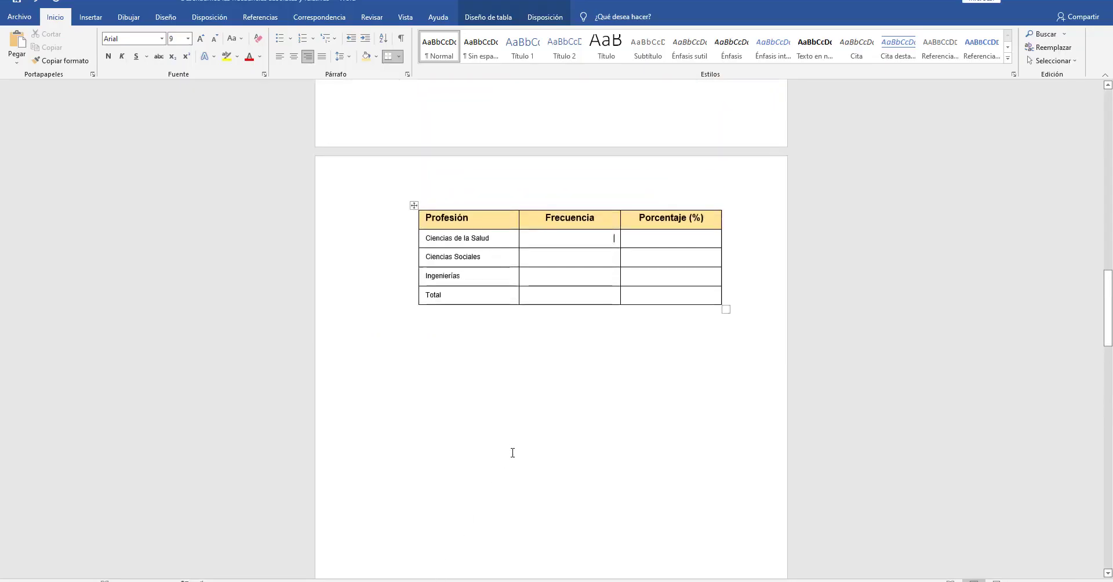
scroll(492, 434, up, 3)
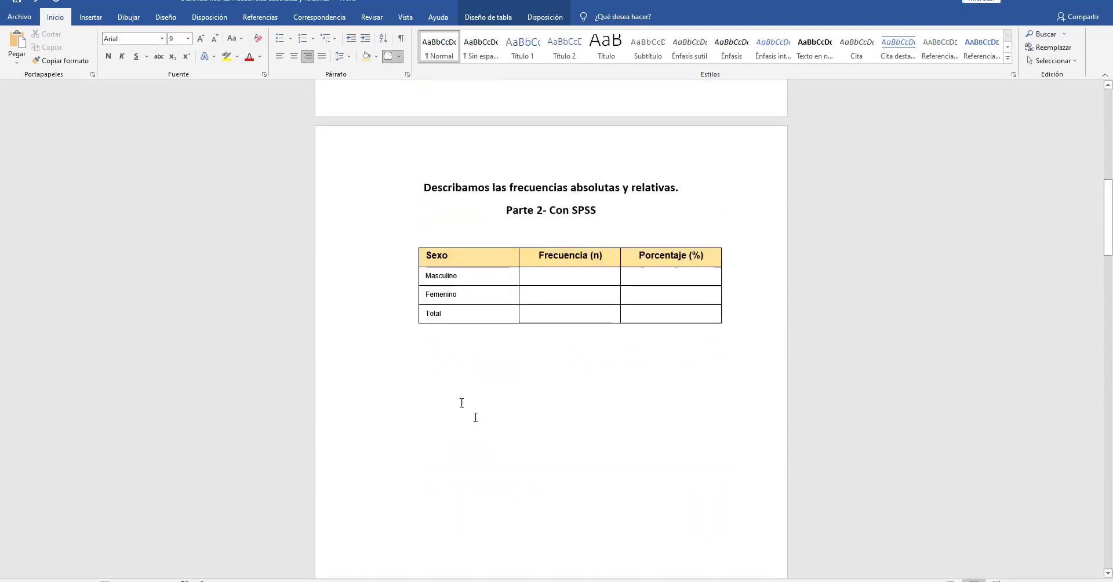
click(445, 366)
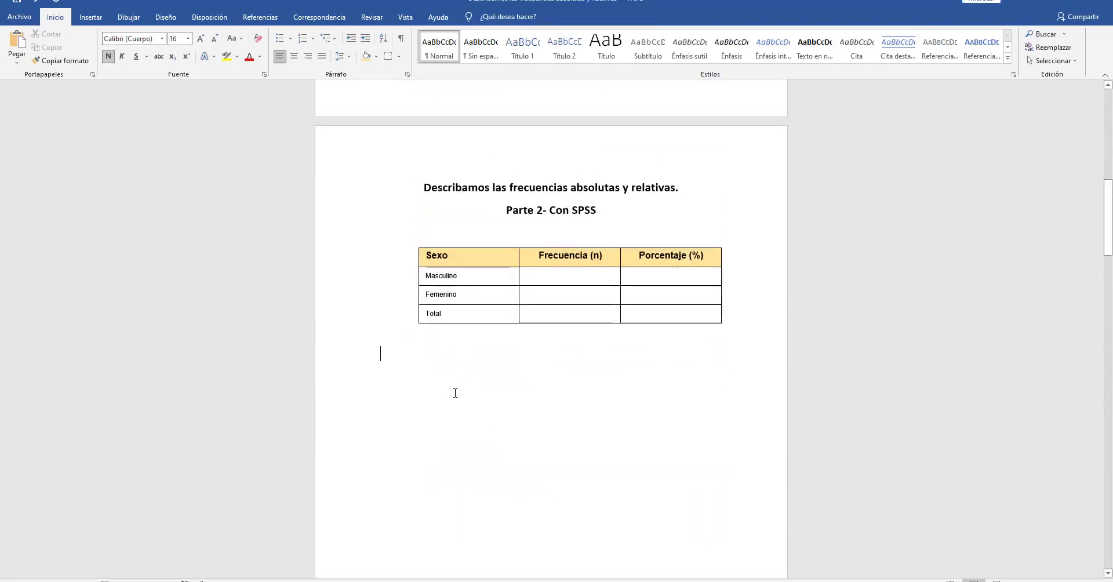
key(ctrl+v)
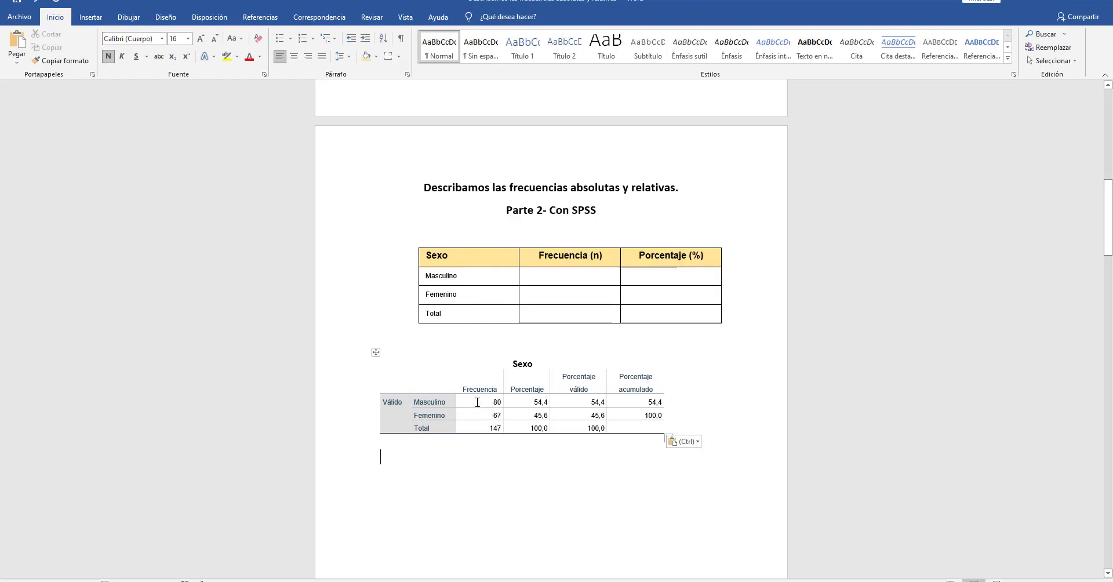
- Copy the Frecuencia and Porcentaje values for Masculino, Femenino and Total from the pasted table into the report's Sexo table
drag(477, 402, 530, 429)
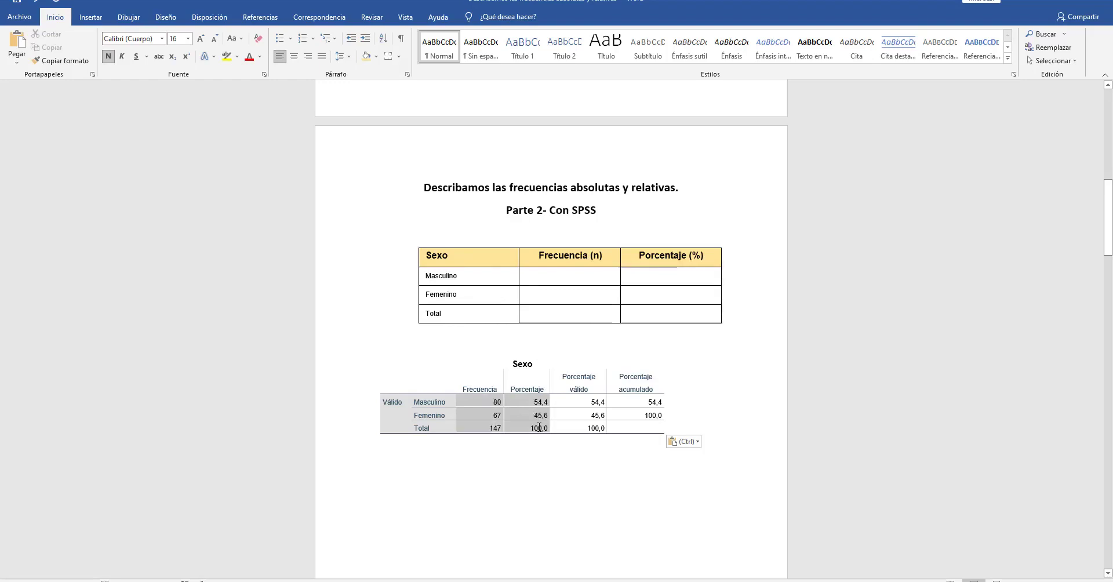
right_click(490, 414)
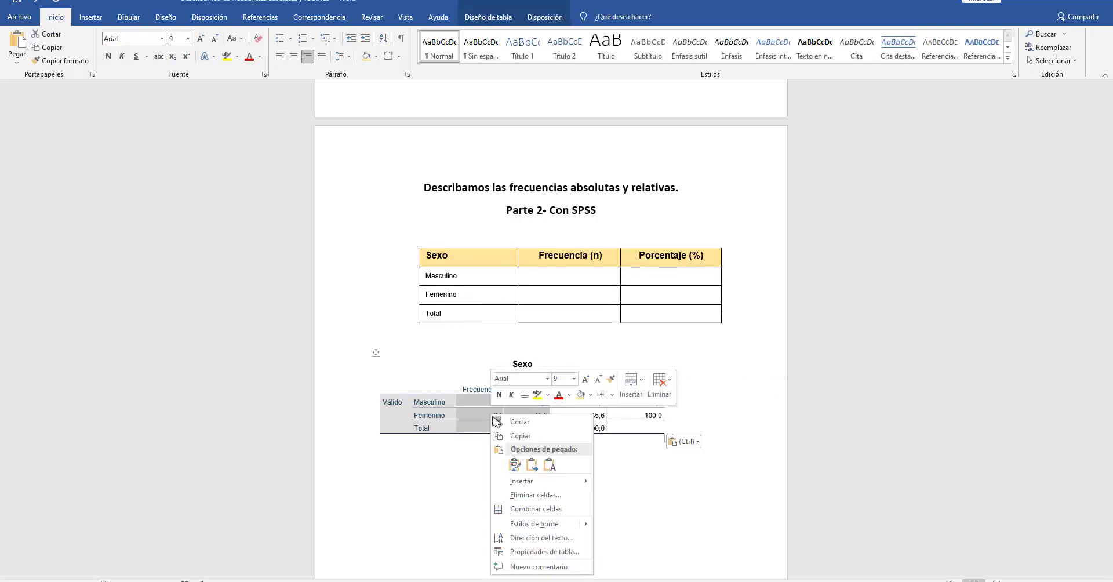
click(517, 436)
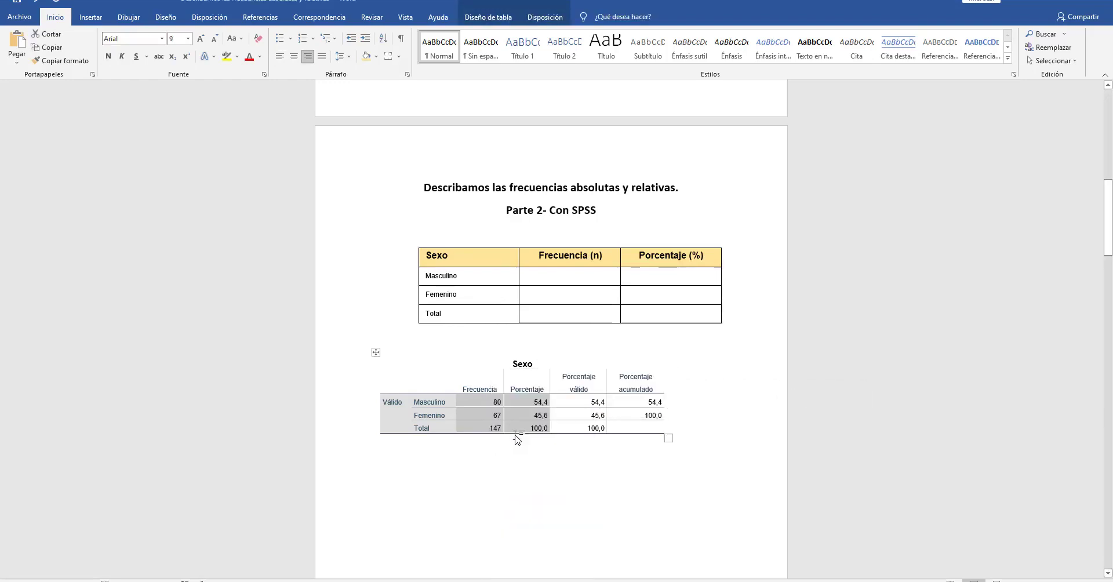
click(578, 283)
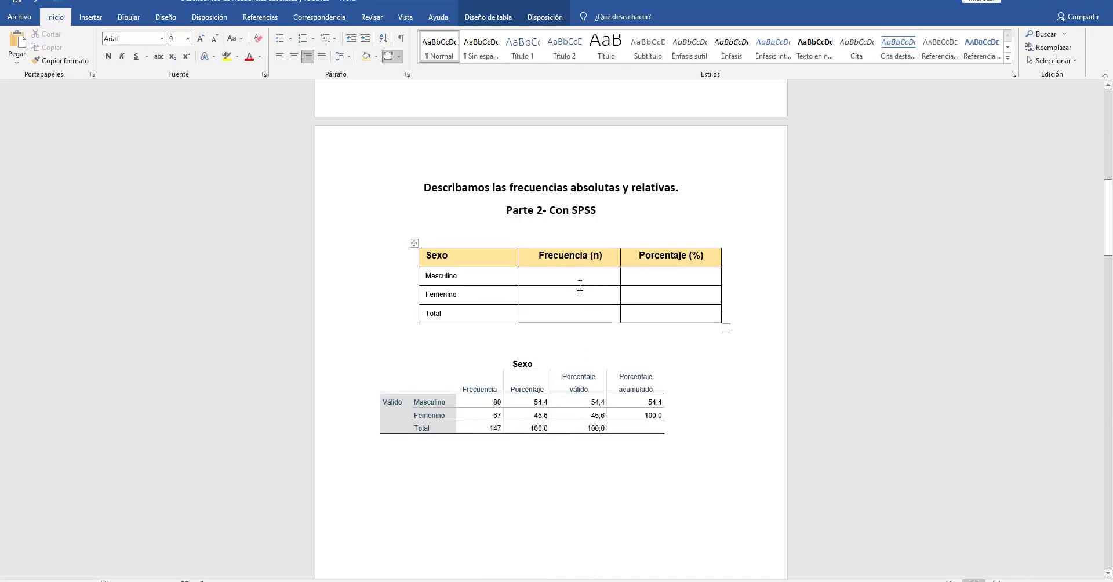
key(ctrl+v)
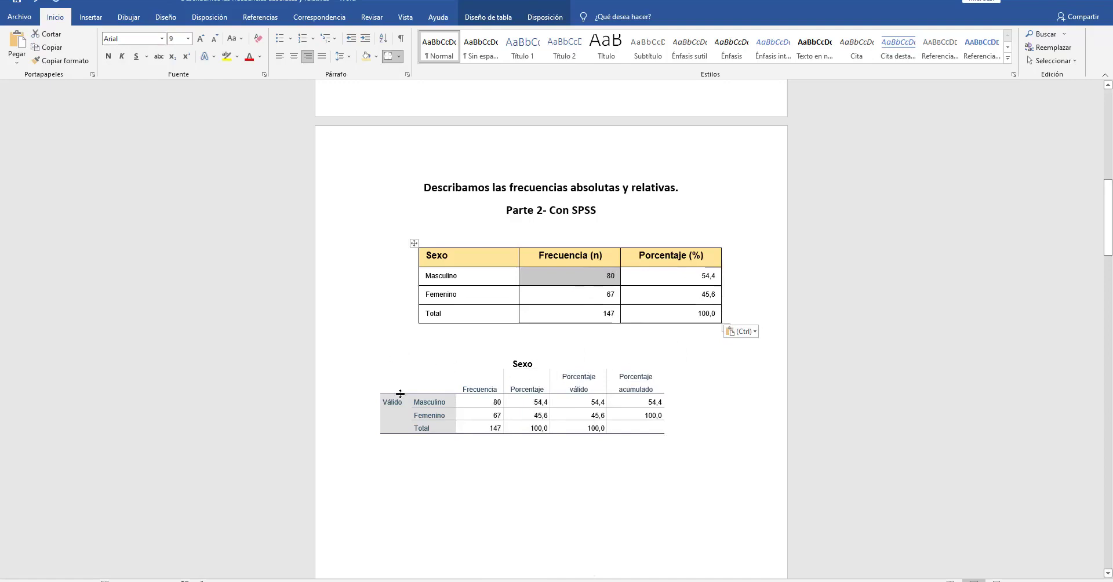
- Delete the pasted SPSS Sexo table from below the completed report table
click(407, 360)
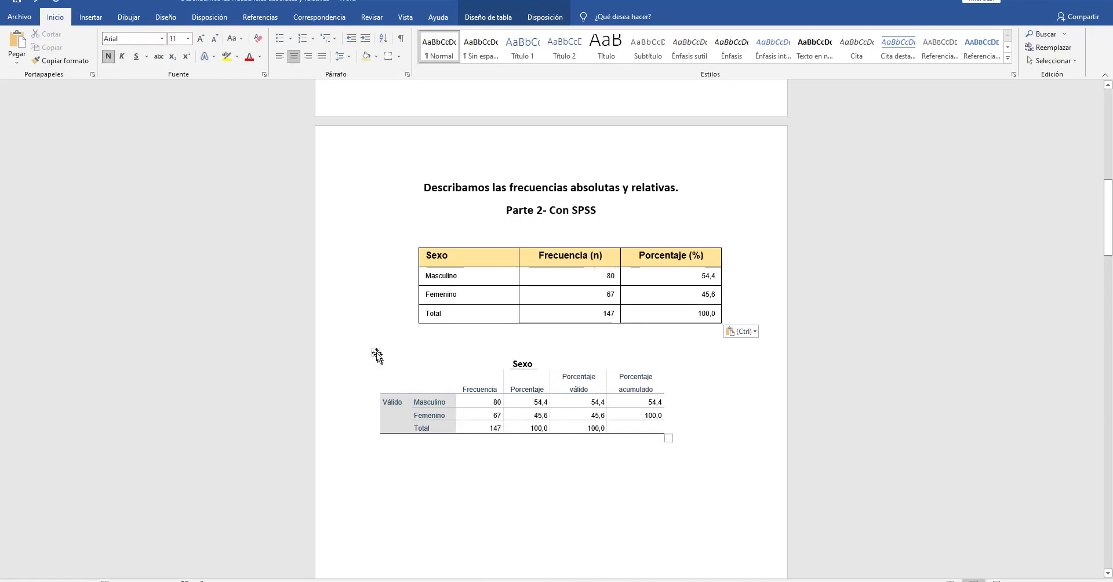
click(376, 352)
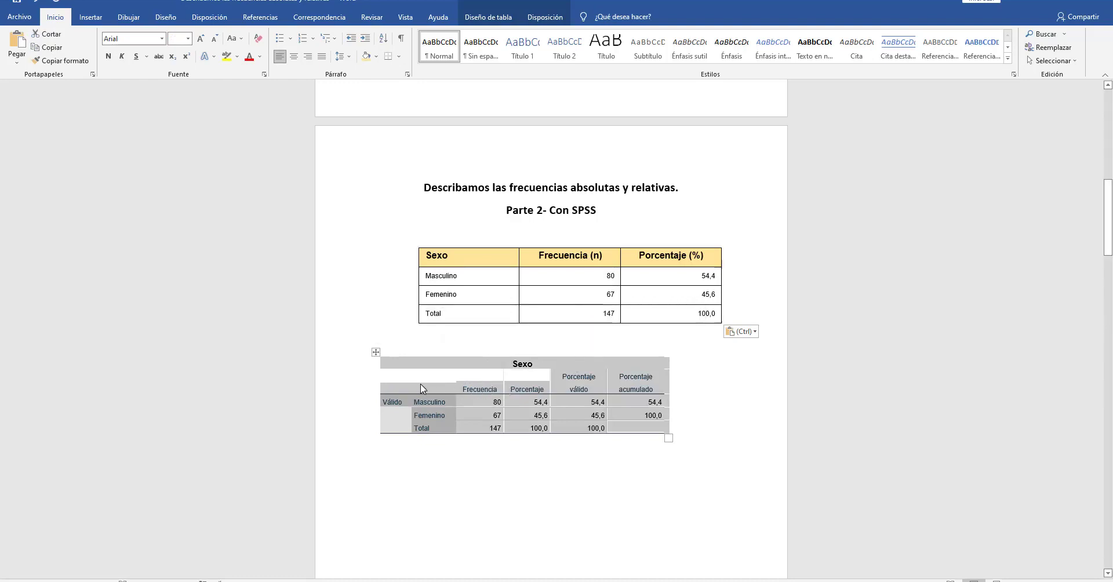
right_click(375, 353)
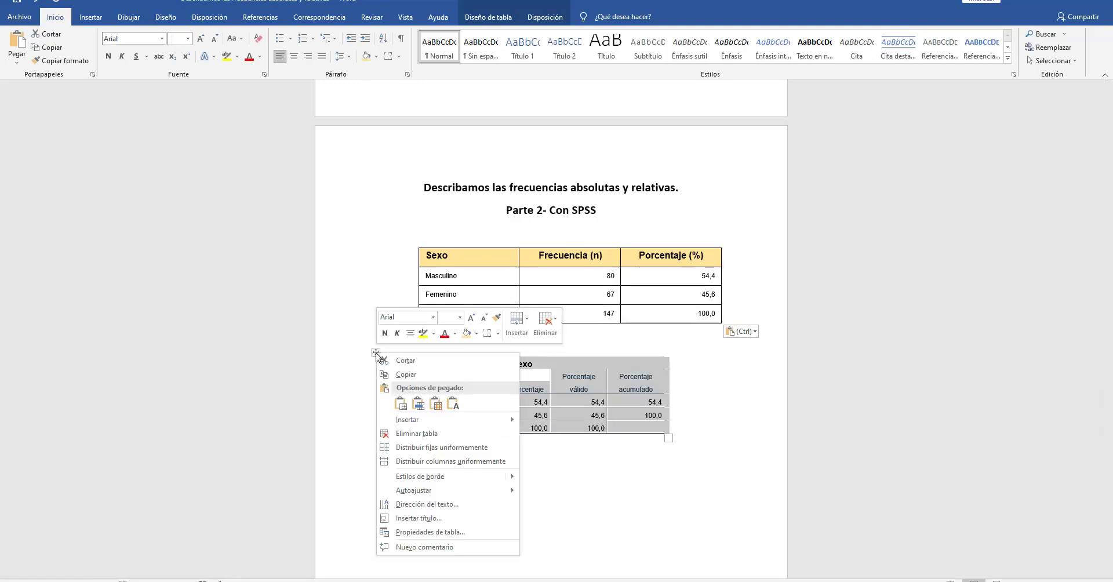
click(417, 435)
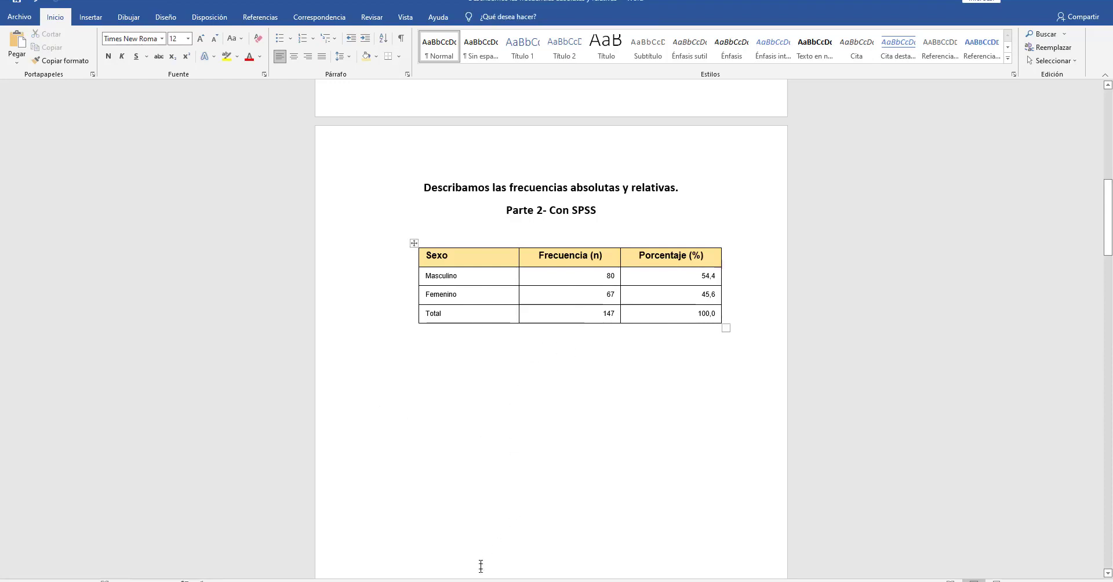
- Switch back to the SPSS output window and go to the frequency tables
mouse_move(497, 581)
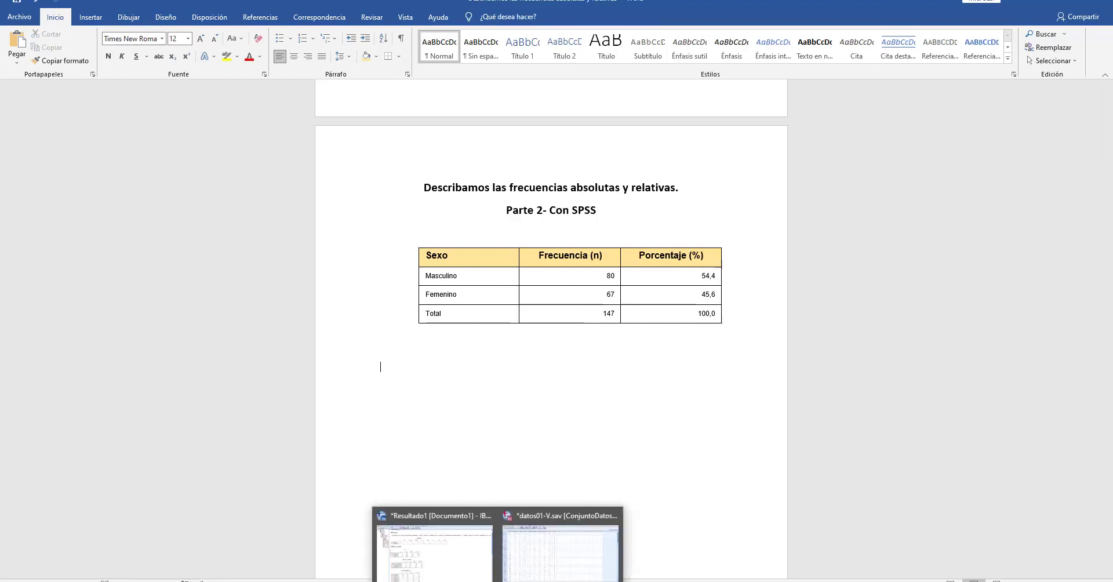
click(533, 557)
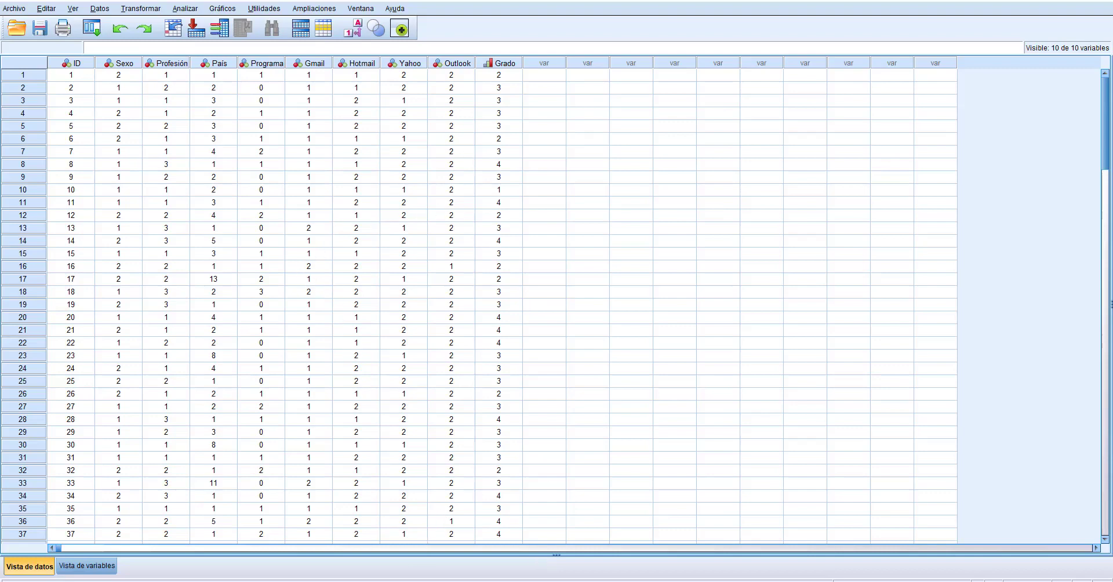
mouse_move(497, 580)
click(429, 571)
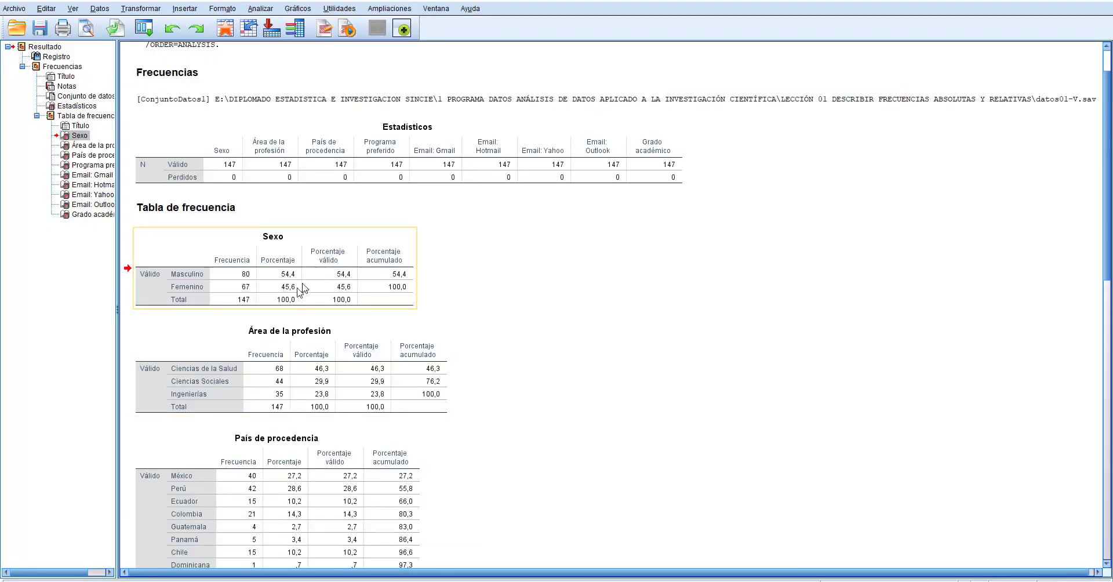
scroll(492, 335, down, 3)
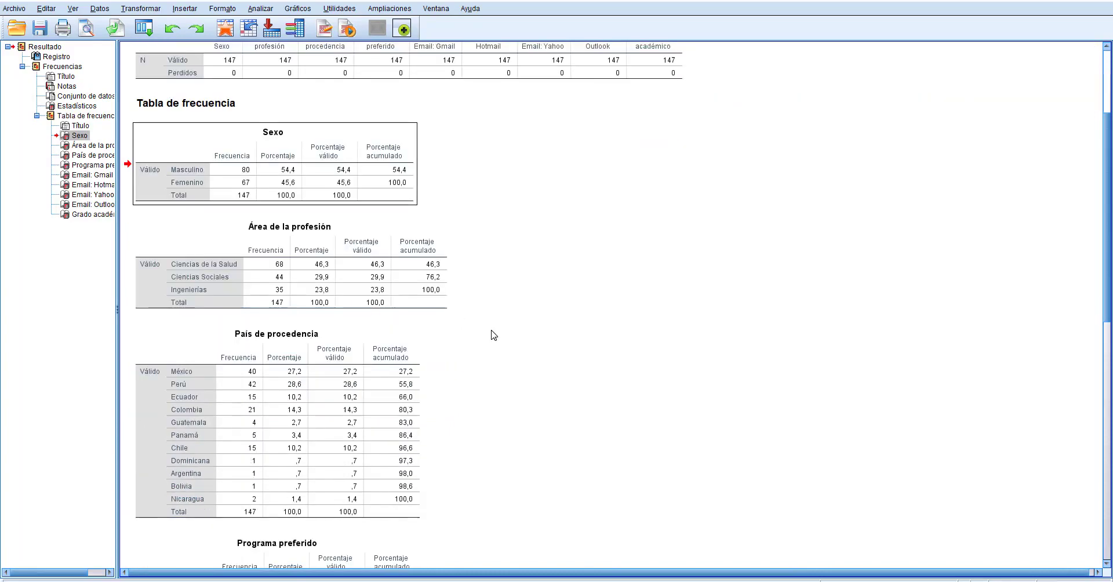
click(284, 281)
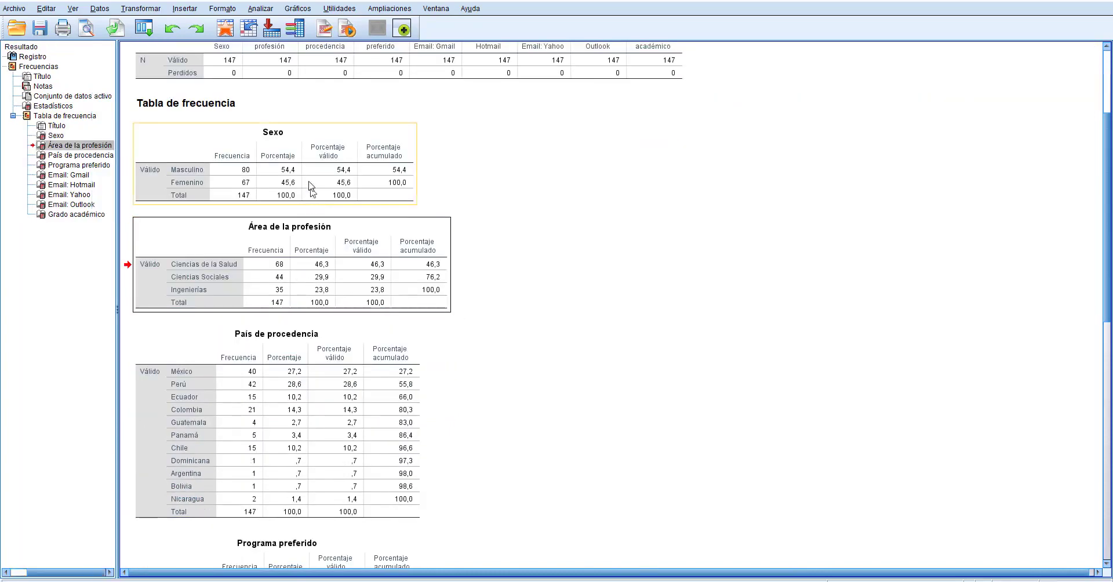
scroll(346, 200, up, 2)
- Open the Sexo output table for editing and try selecting its individual column headings and Porcentaje cells, leaving the values as they are
click(296, 227)
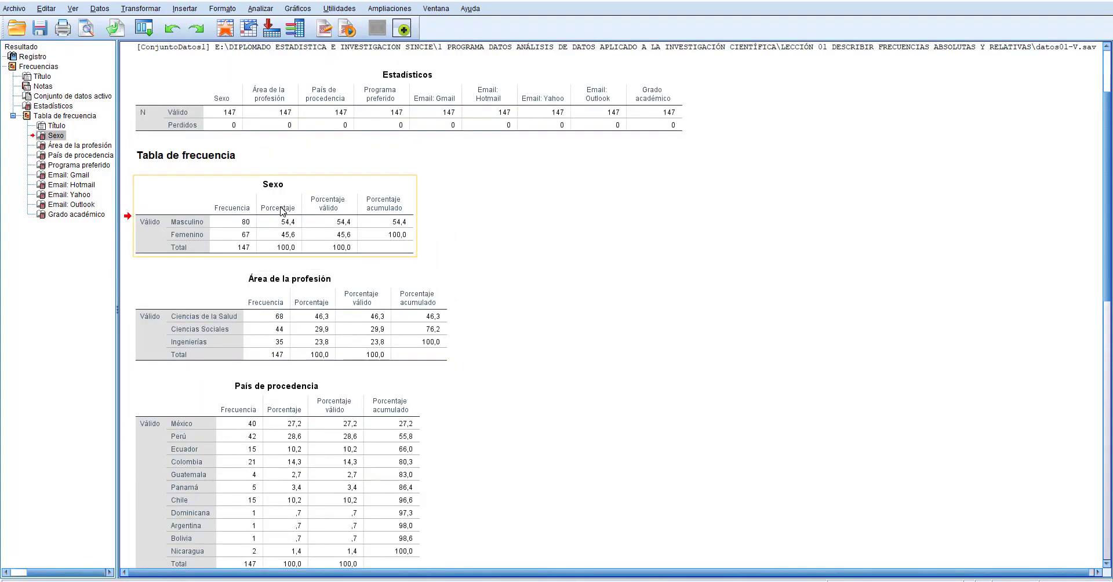
click(280, 211)
double_click(280, 210)
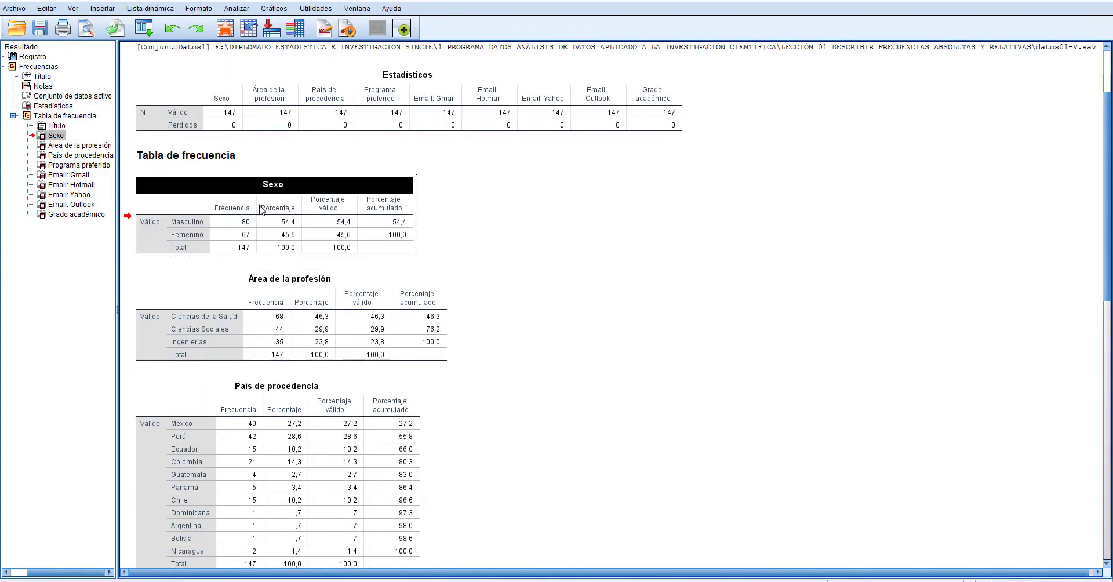
click(267, 210)
click(241, 210)
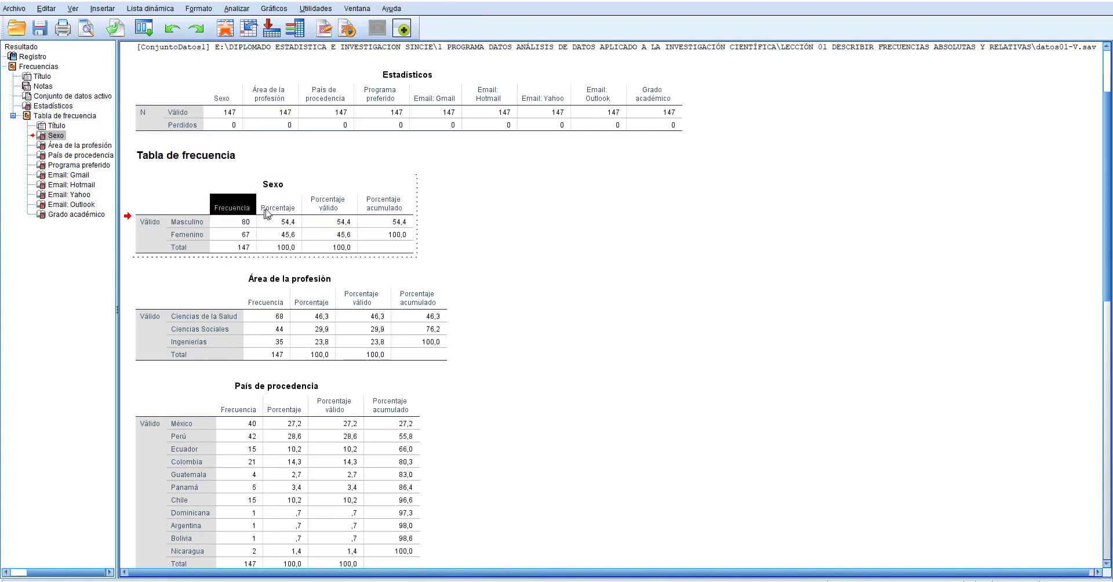
click(270, 214)
click(323, 206)
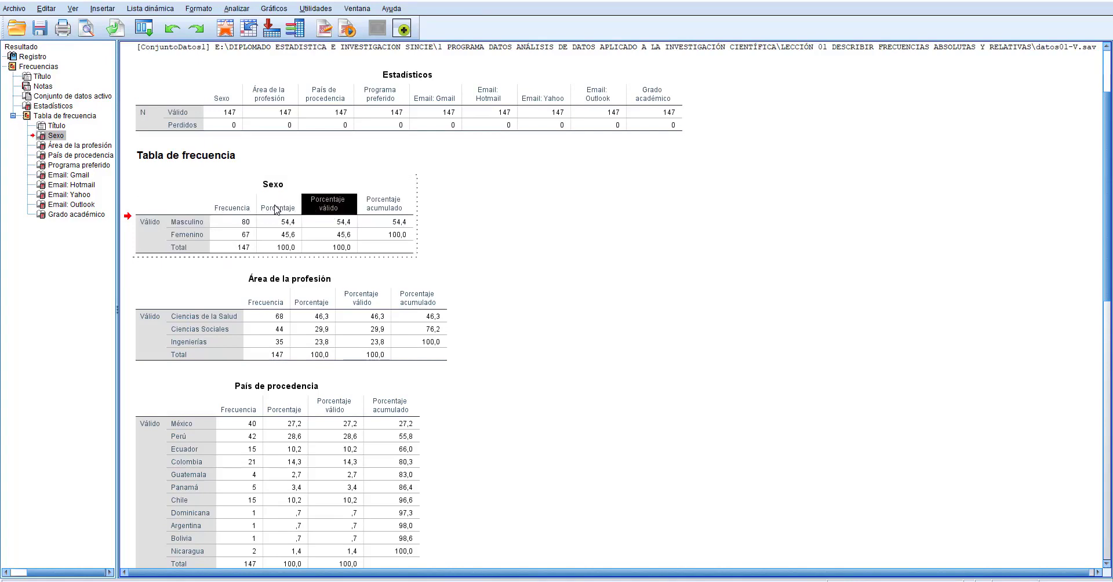
click(279, 209)
click(278, 223)
click(279, 232)
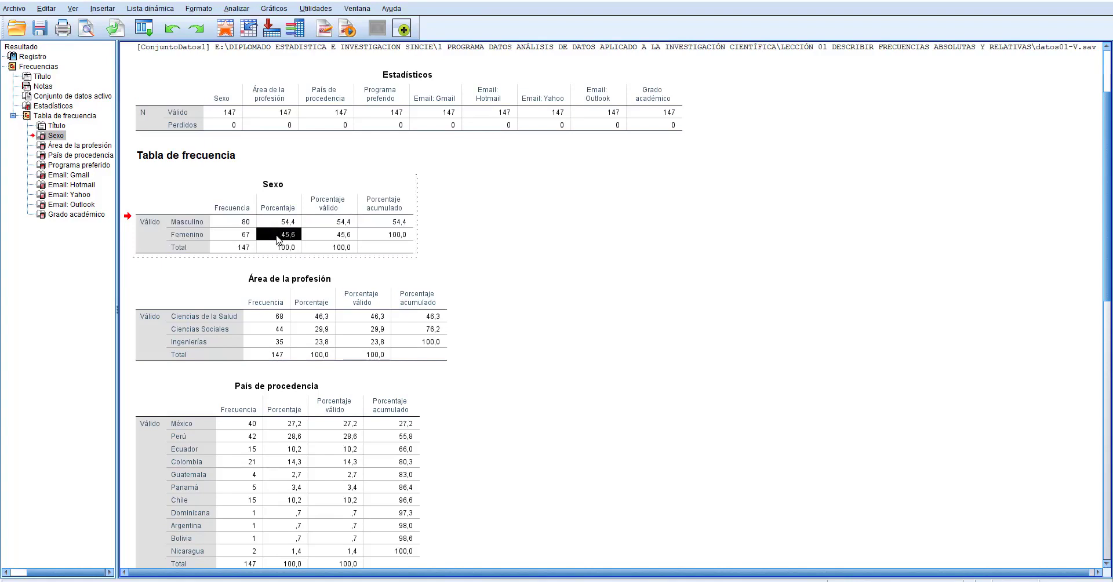
click(286, 225)
click(447, 226)
- Copy the Área de la profesión table from the SPSS output and paste it below the Profesión table in the Word report
click(325, 284)
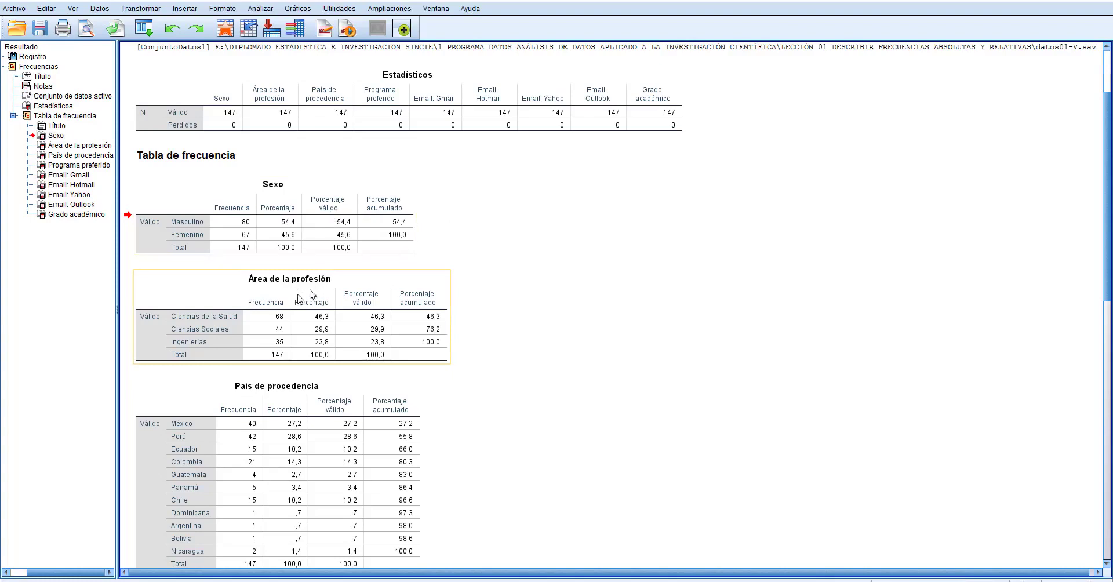
right_click(342, 290)
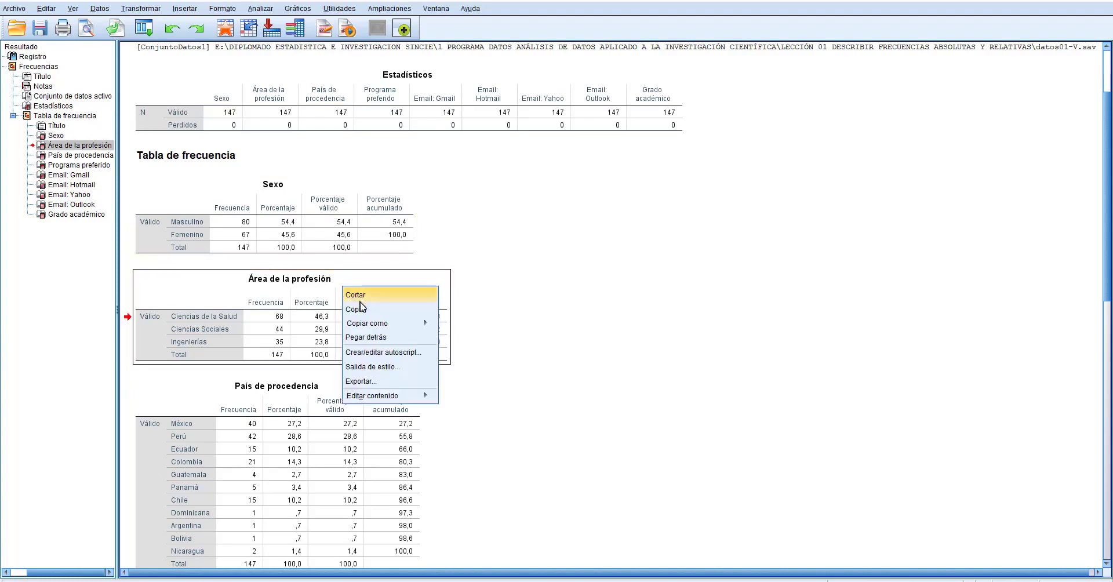
click(362, 306)
click(450, 579)
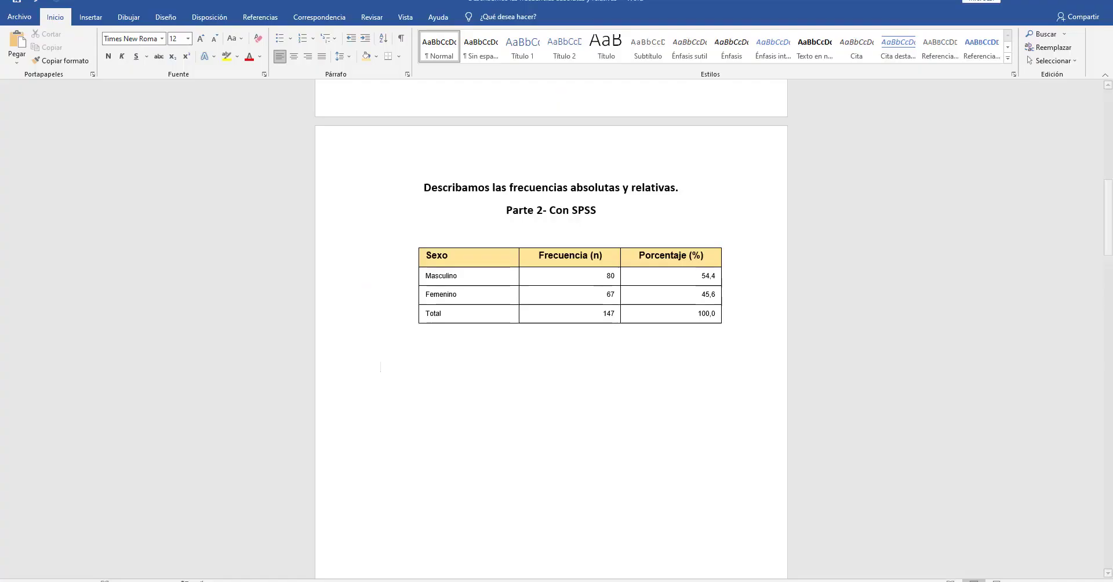
scroll(480, 429, down, 10)
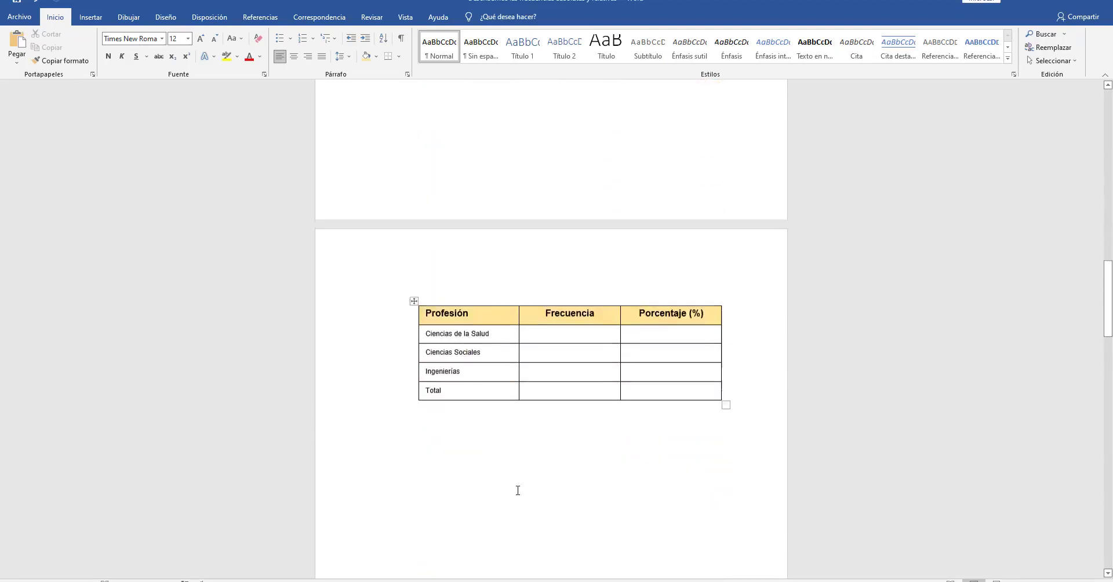
click(431, 332)
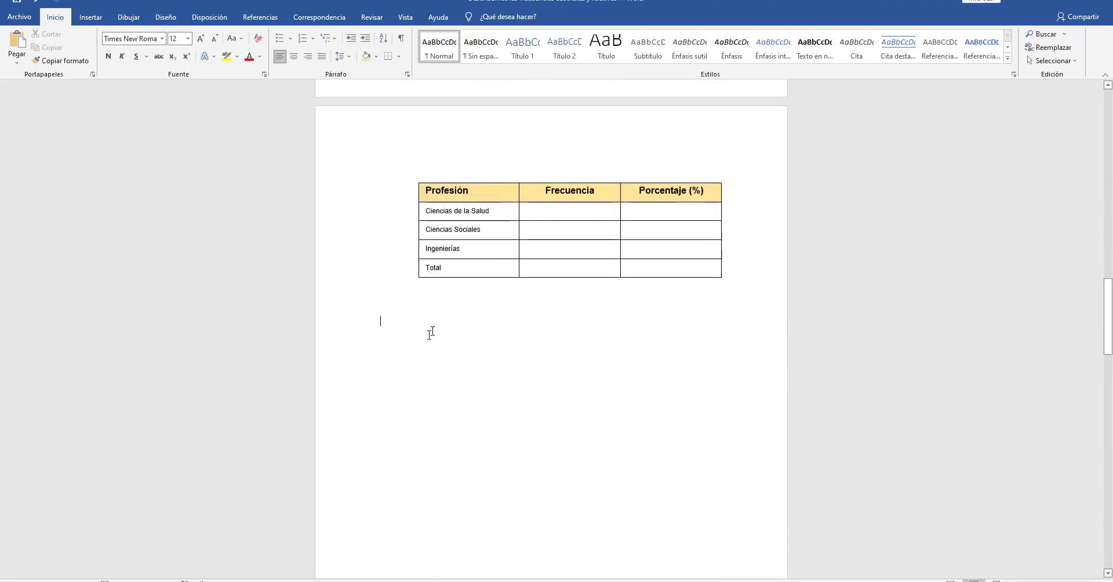
key(ctrl+v)
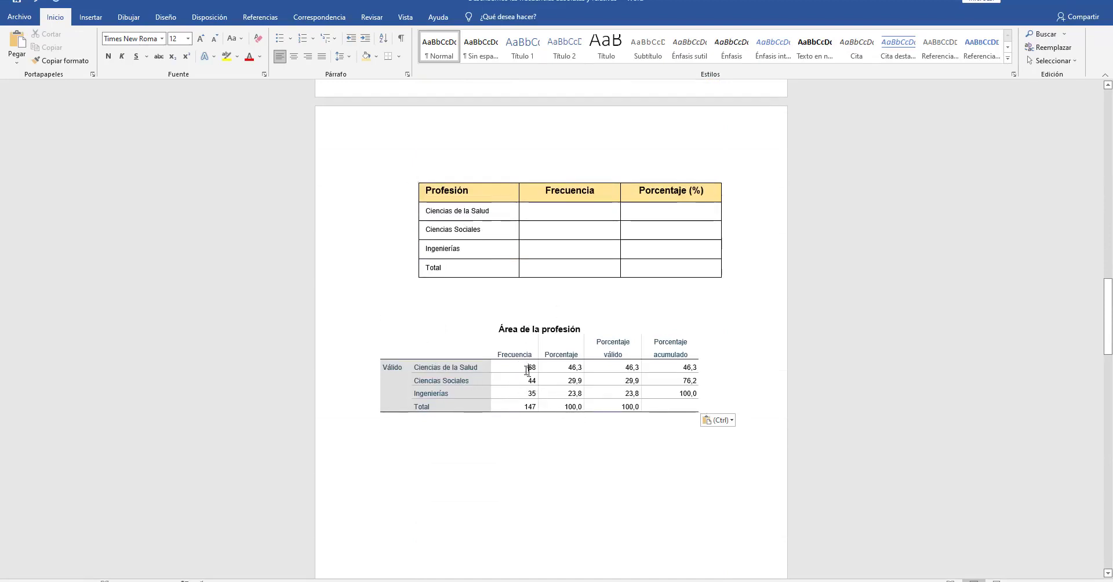
- Copy the Frecuencia and Porcentaje values, including the Total row, from the pasted table into the report's Profesión table
drag(517, 366, 563, 449)
key(ctrl+c)
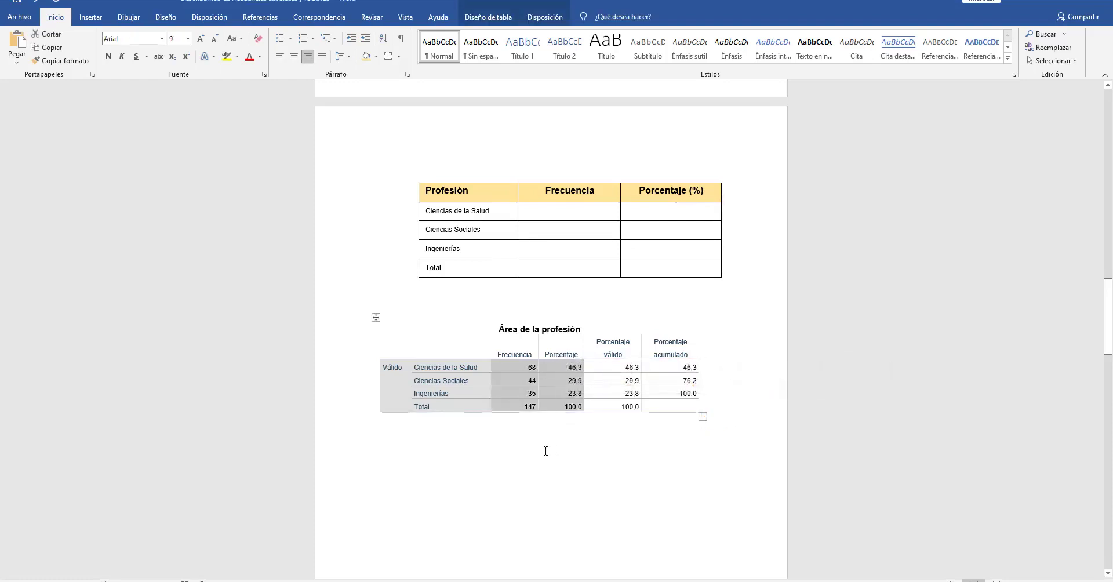
click(577, 217)
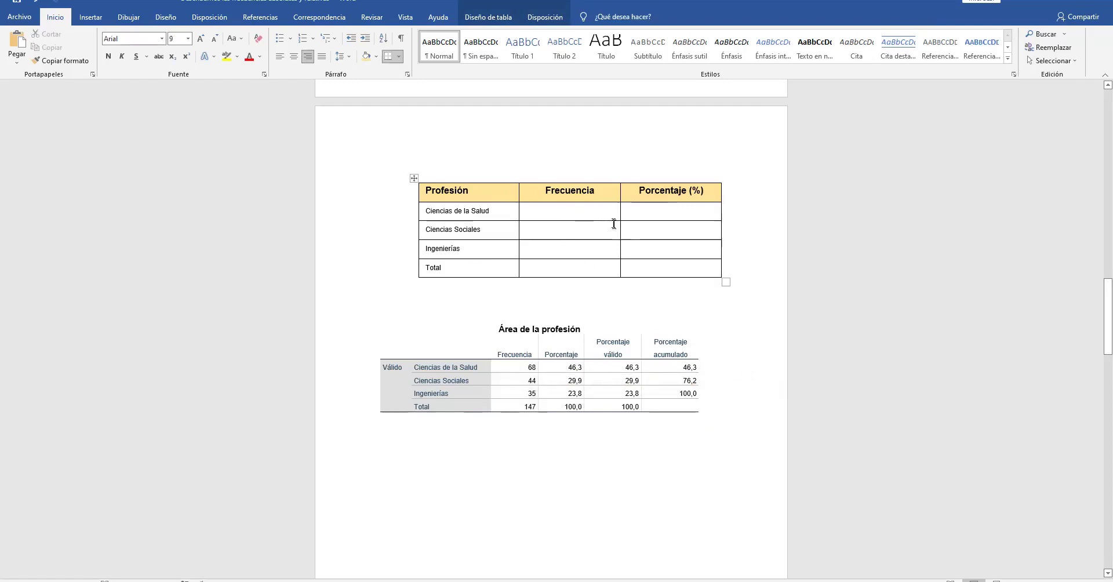
key(ctrl+v)
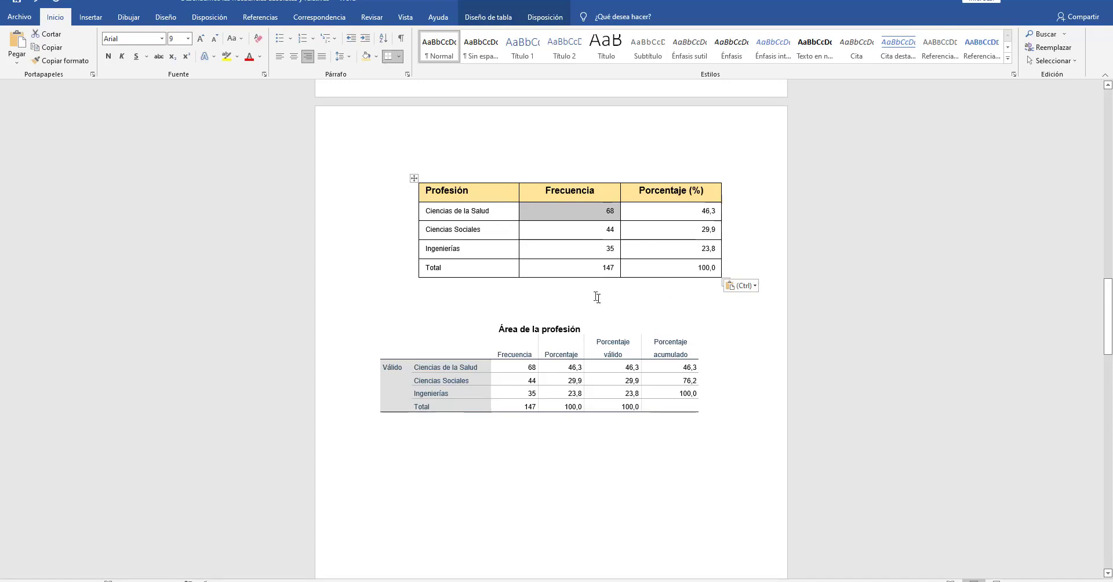
- Delete the pasted SPSS Área de la profesión table from below the completed Profesión table
click(378, 316)
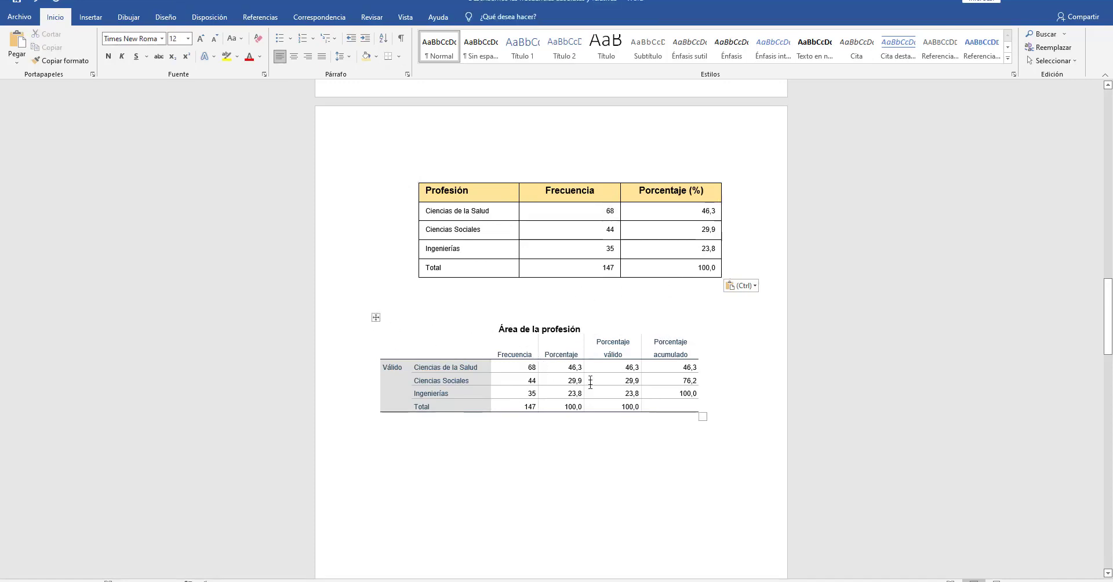
right_click(376, 317)
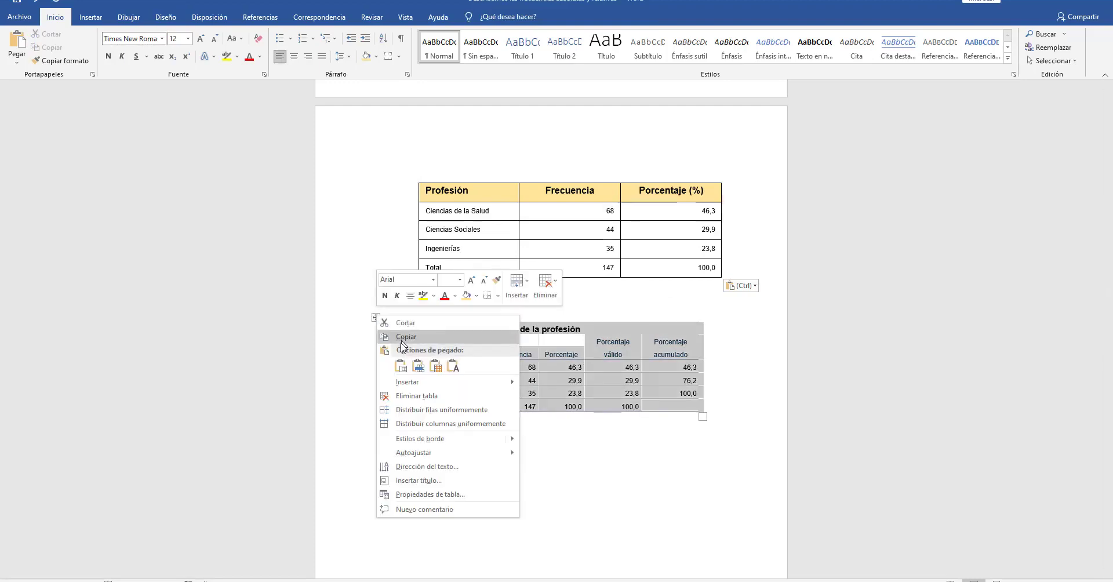
click(429, 396)
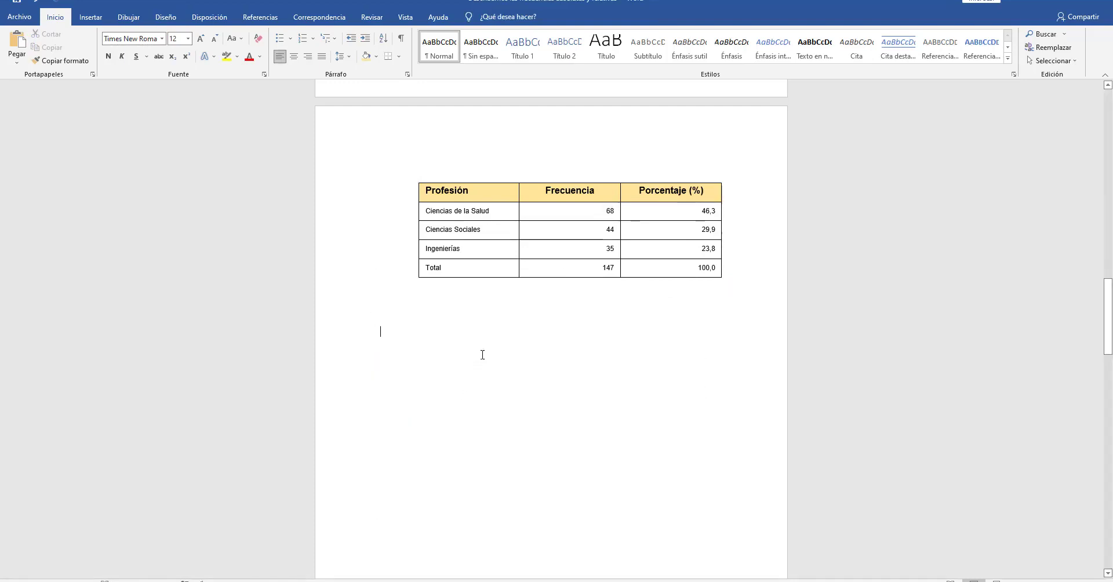
- Switch from the Word report to the SPSS data window and open the chart builder (Generador de gráficos), accepting the measurement-level notice
scroll(481, 354, up, 3)
scroll(483, 354, up, 10)
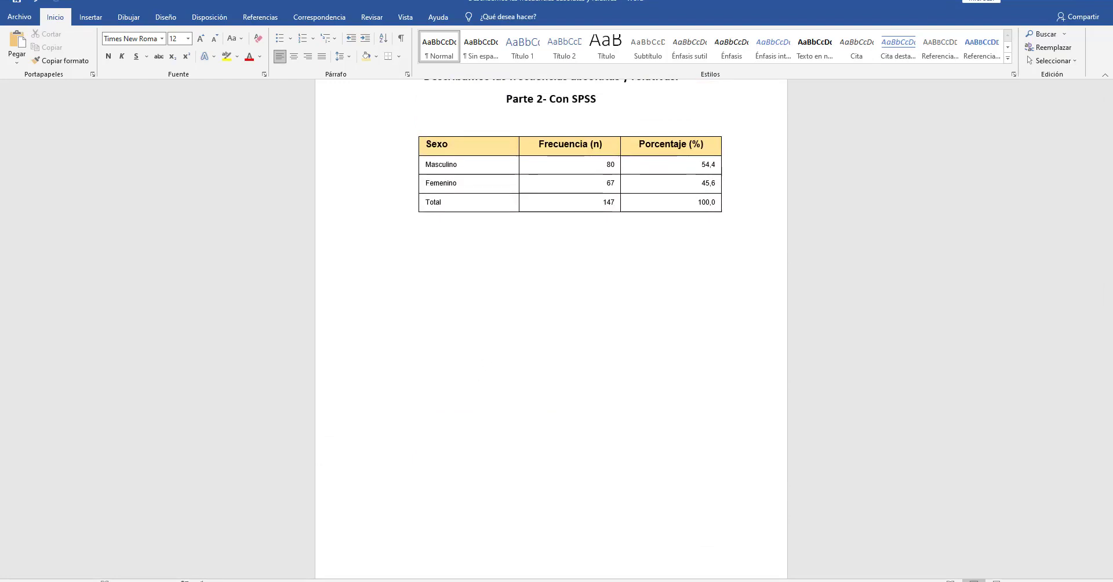
click(436, 564)
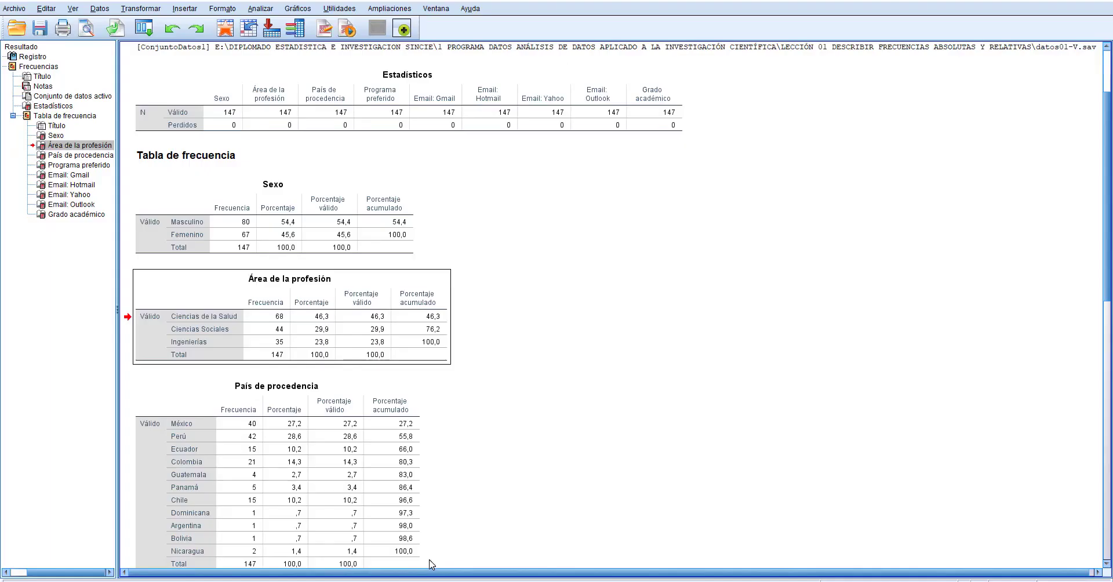
scroll(523, 330, down, 5)
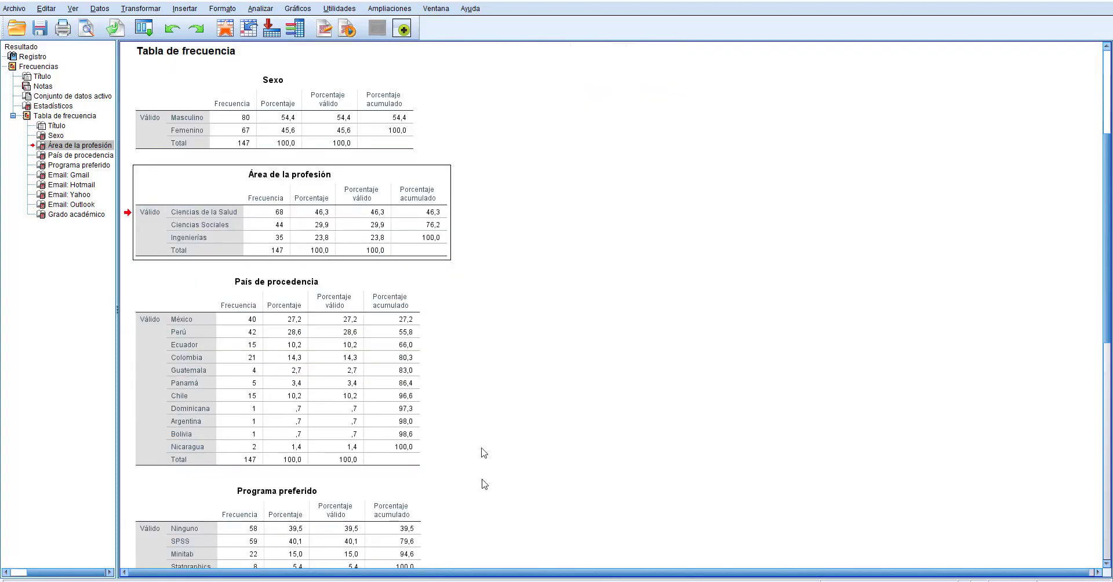
mouse_move(522, 551)
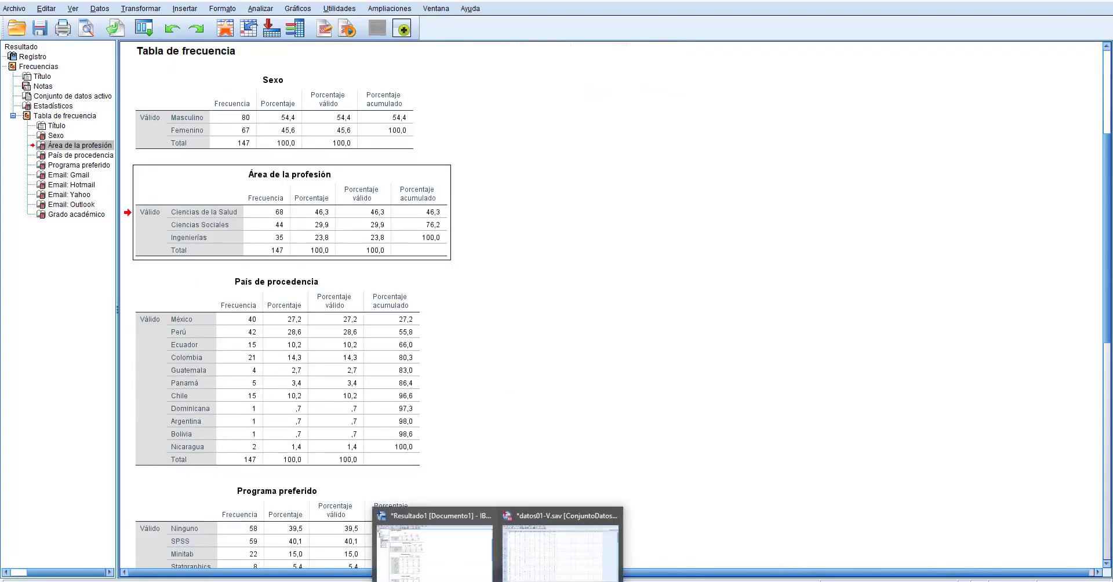
click(523, 571)
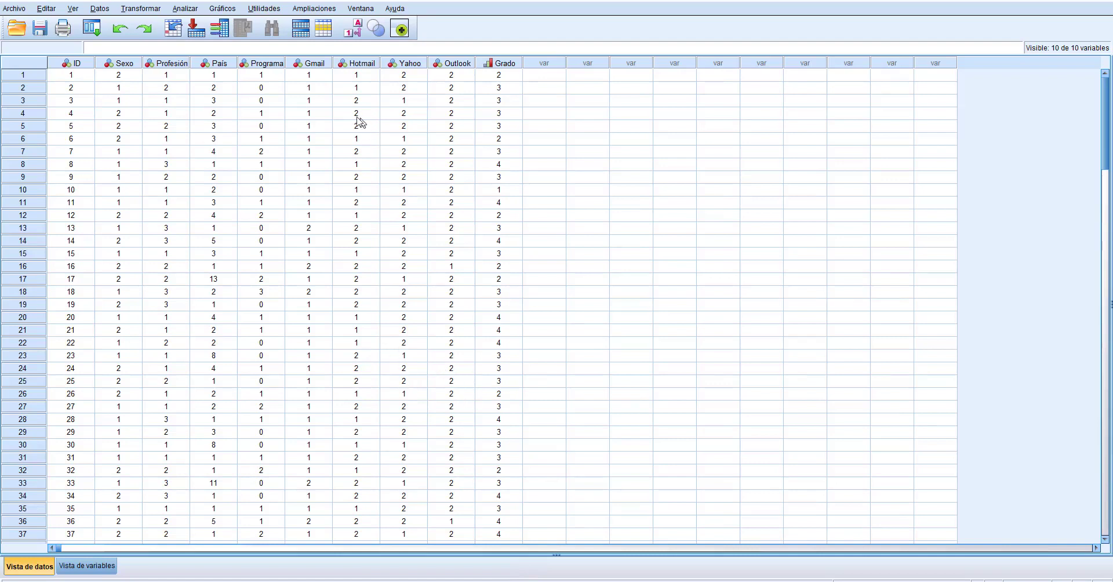
click(224, 10)
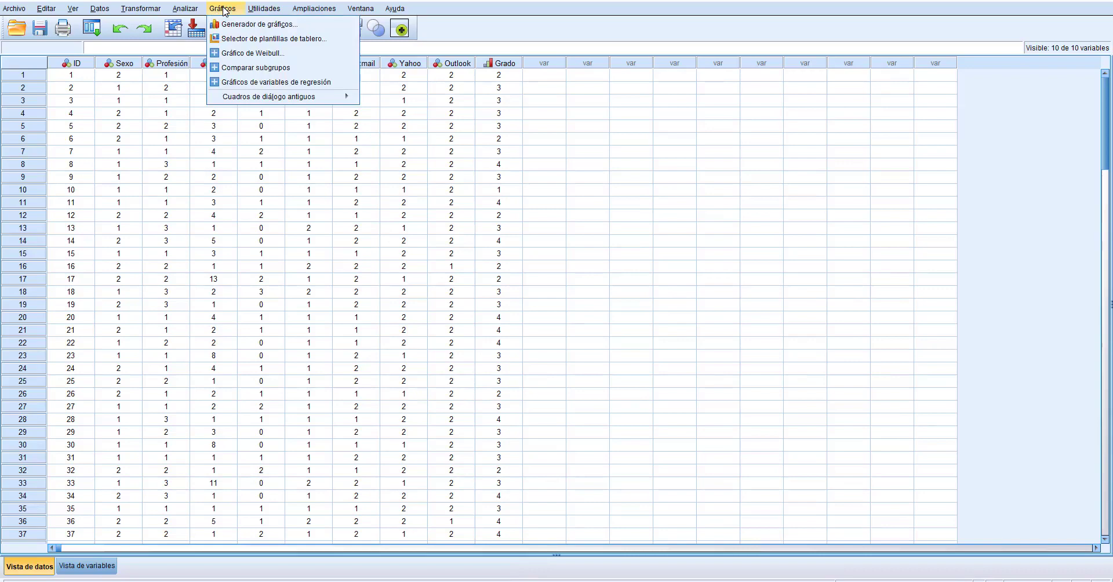
click(241, 24)
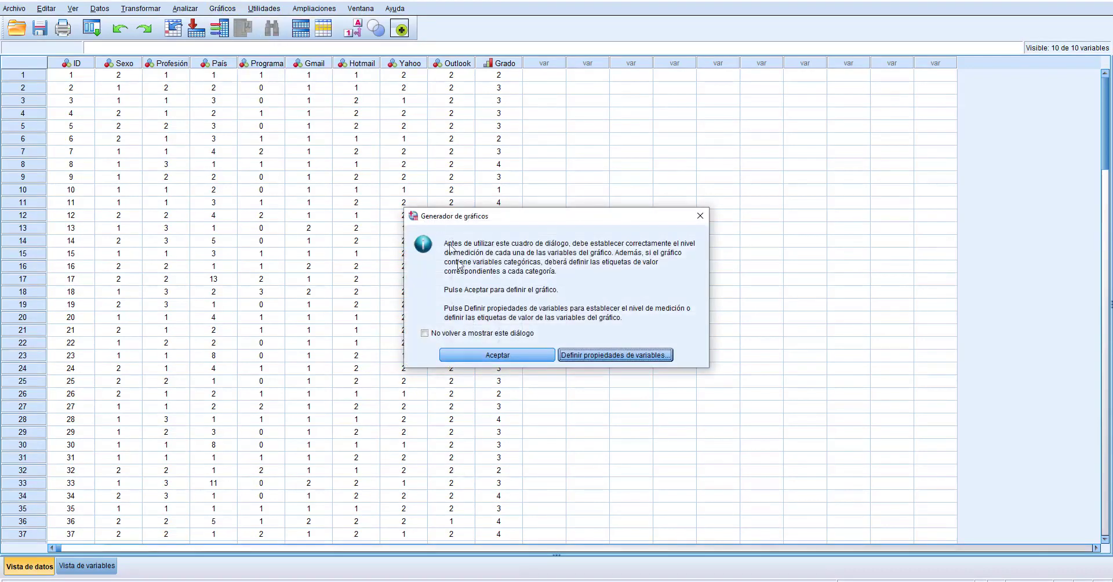
click(497, 355)
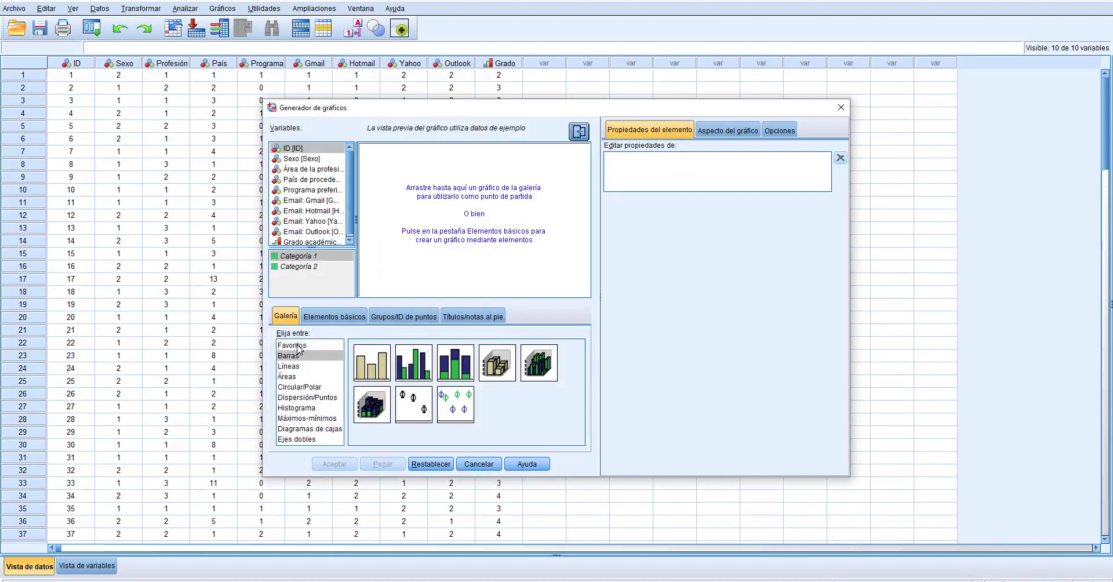
- Create a pie chart (Gráfico circular) with Sexo as the slice variable and Recuento as the statistic
click(299, 388)
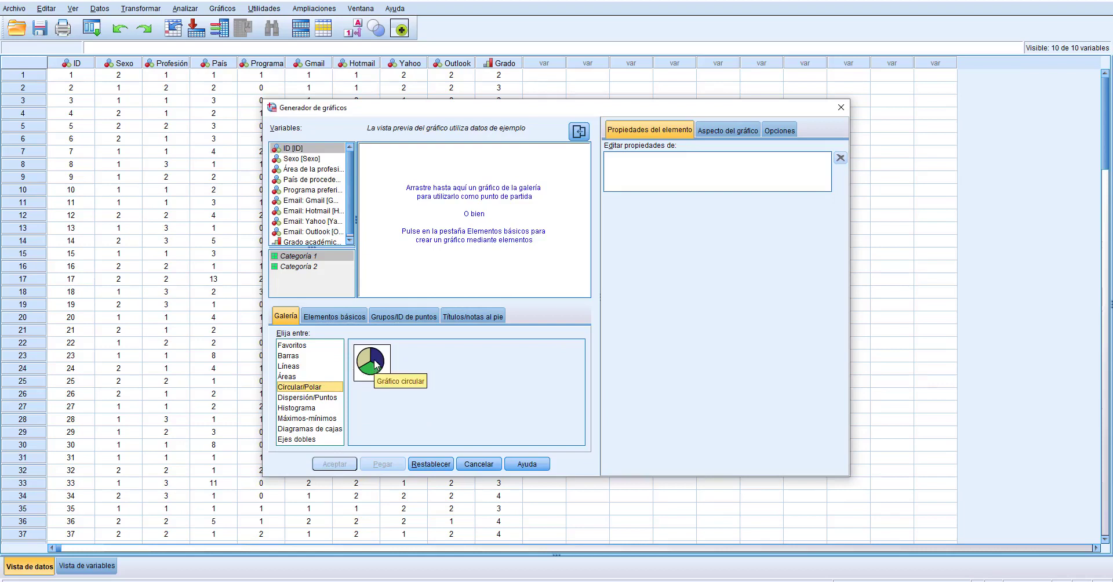
drag(377, 363, 481, 217)
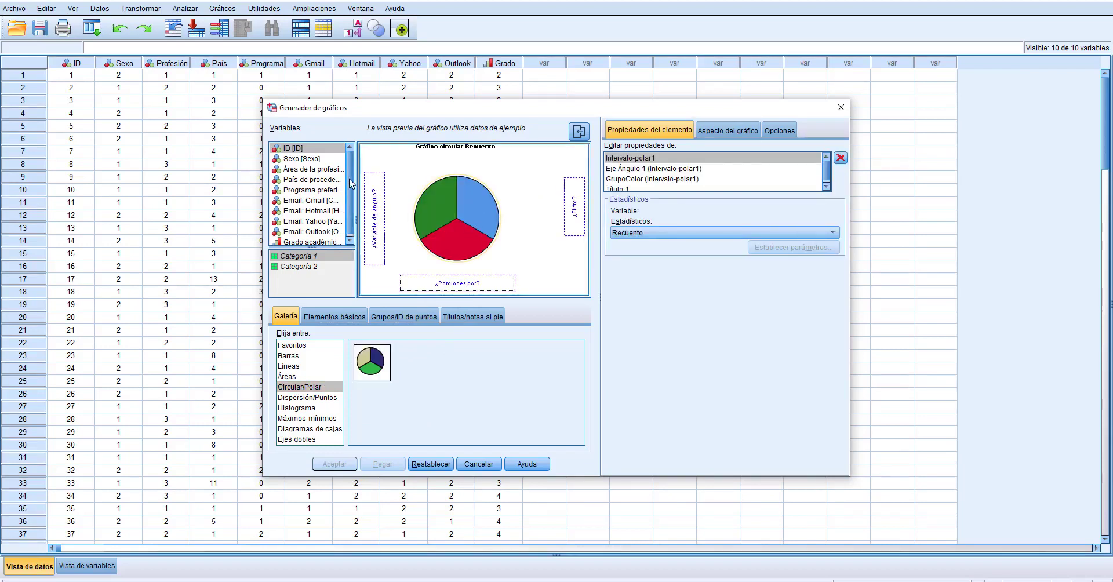
click(301, 158)
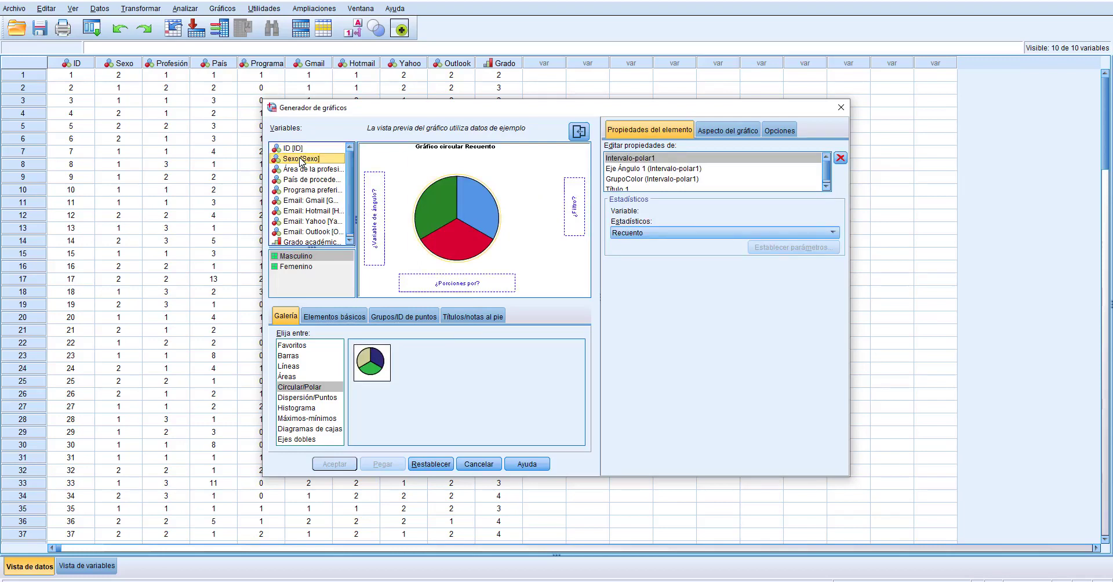
drag(301, 162, 438, 283)
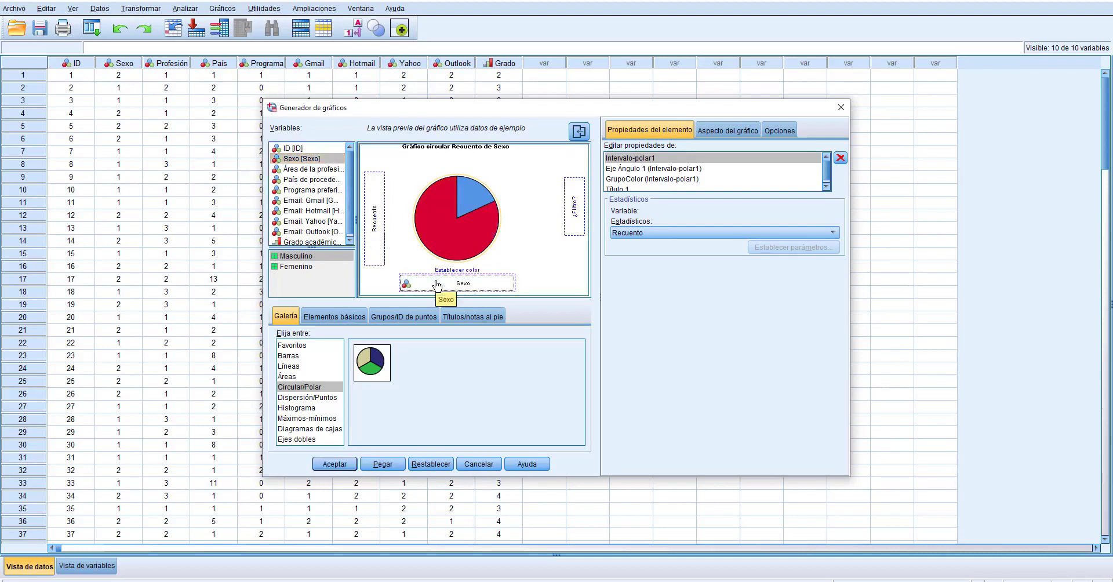
click(335, 464)
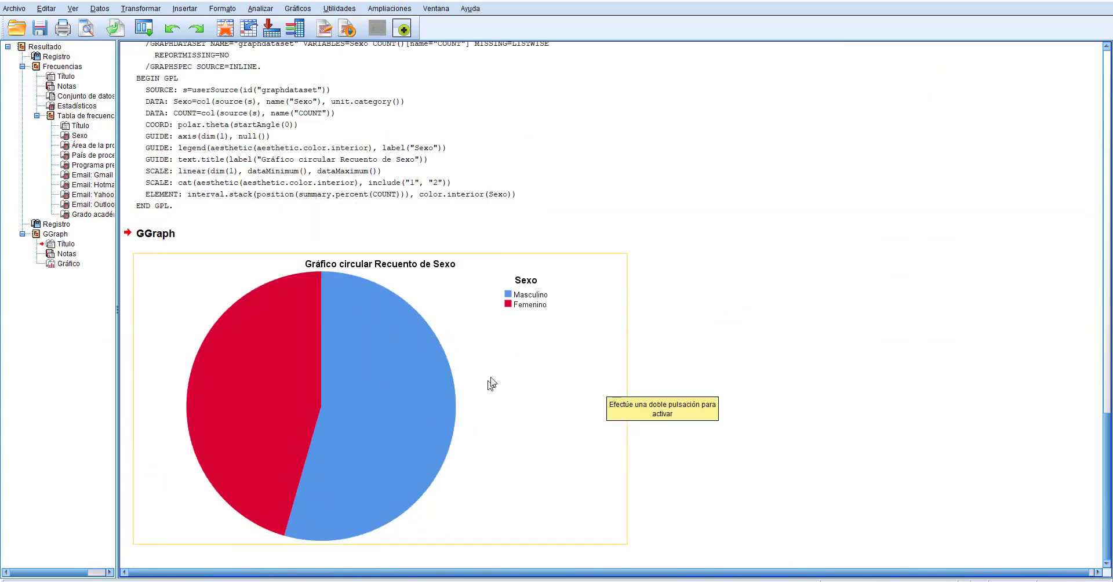
- Open the Sexo pie chart in the chart editor and show percentage data labels on its slices
click(531, 352)
double_click(531, 352)
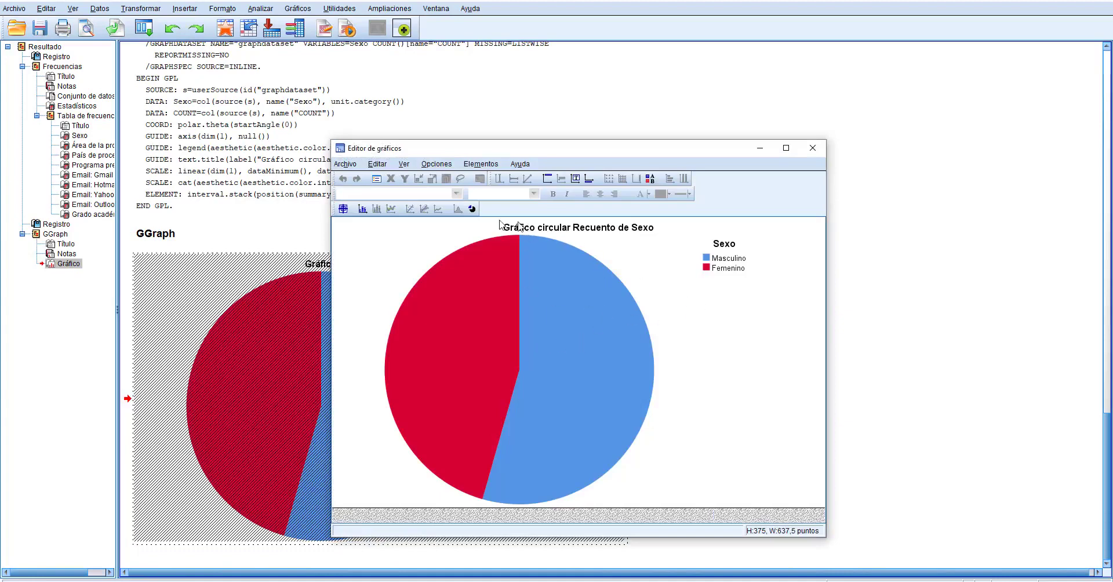
click(362, 210)
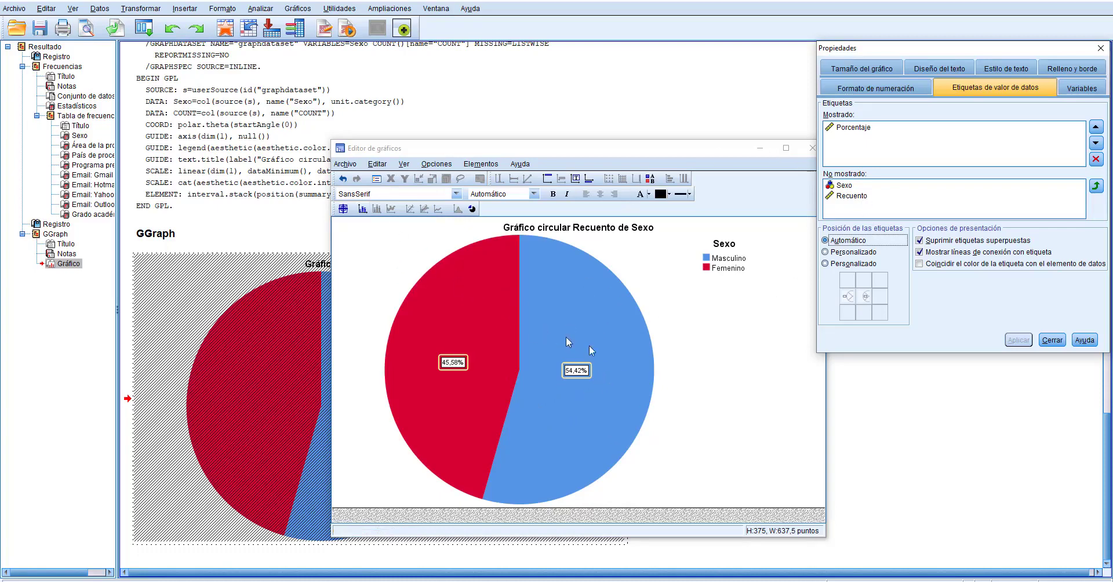
- Change the fill of the Femenino slice to green (95, 195, 56)
click(589, 307)
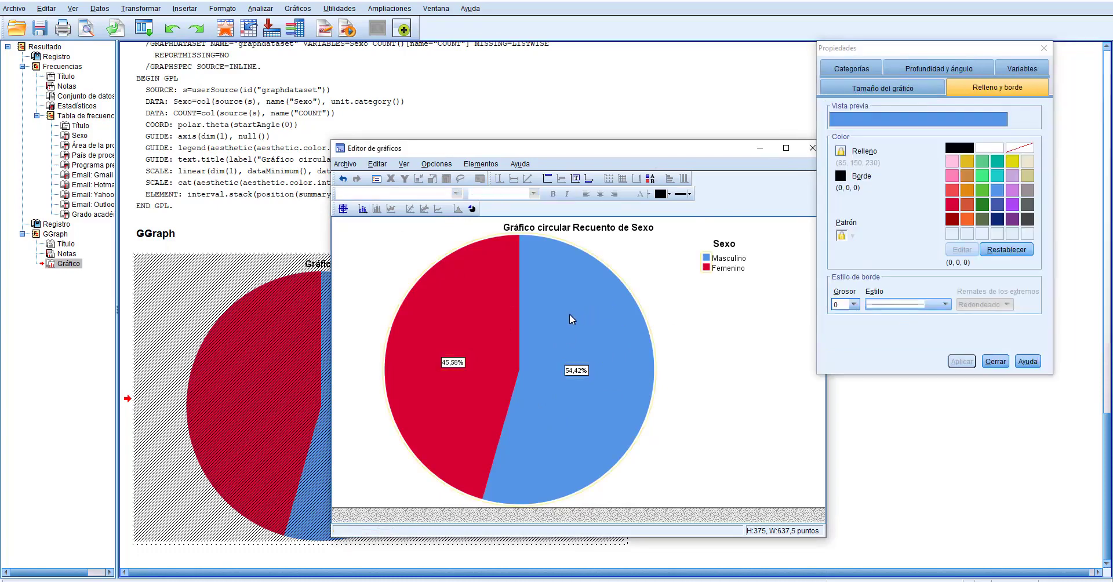
click(478, 328)
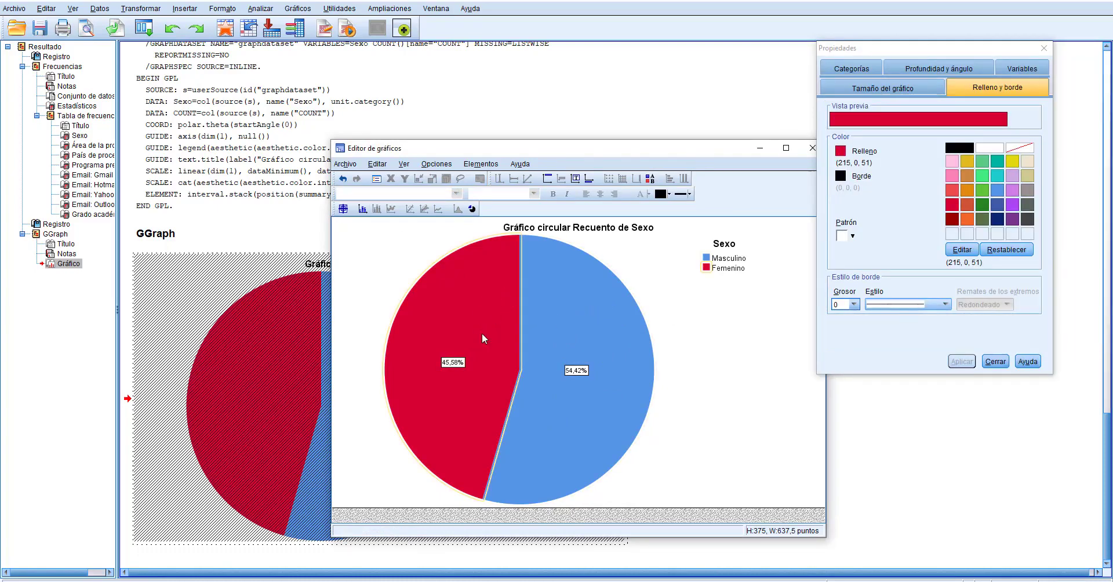
click(982, 192)
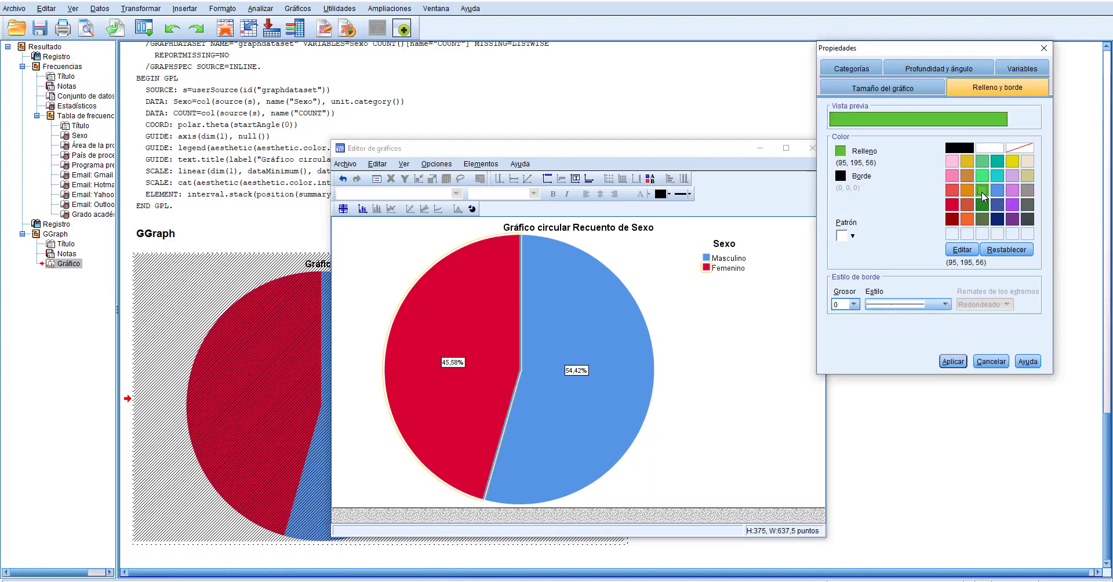
click(953, 361)
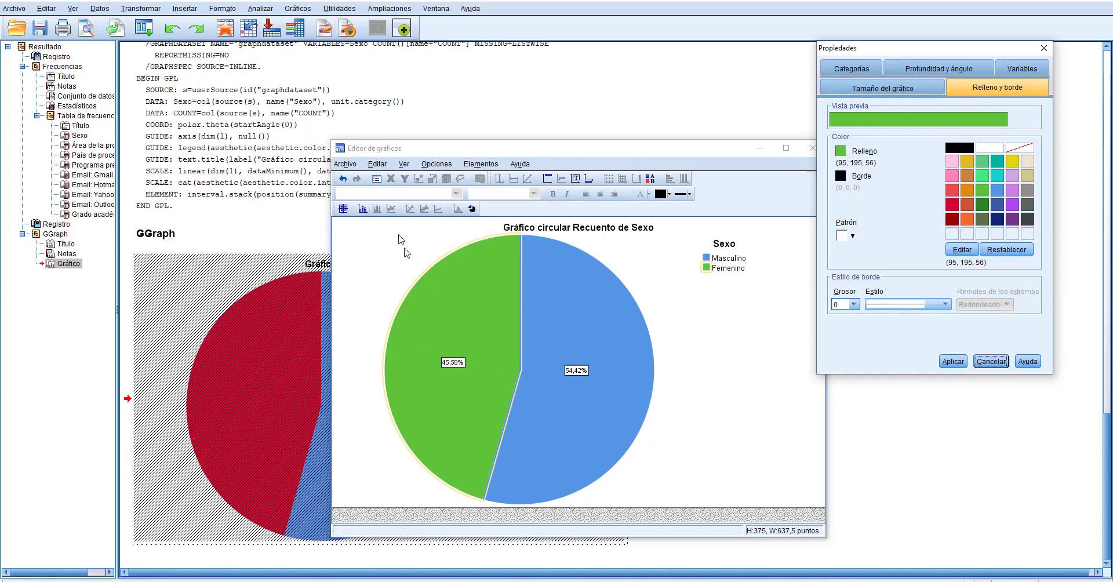
- Toggle the percentage data labels off and back on, format them with 0 decimal places, and close the chart editor
click(363, 211)
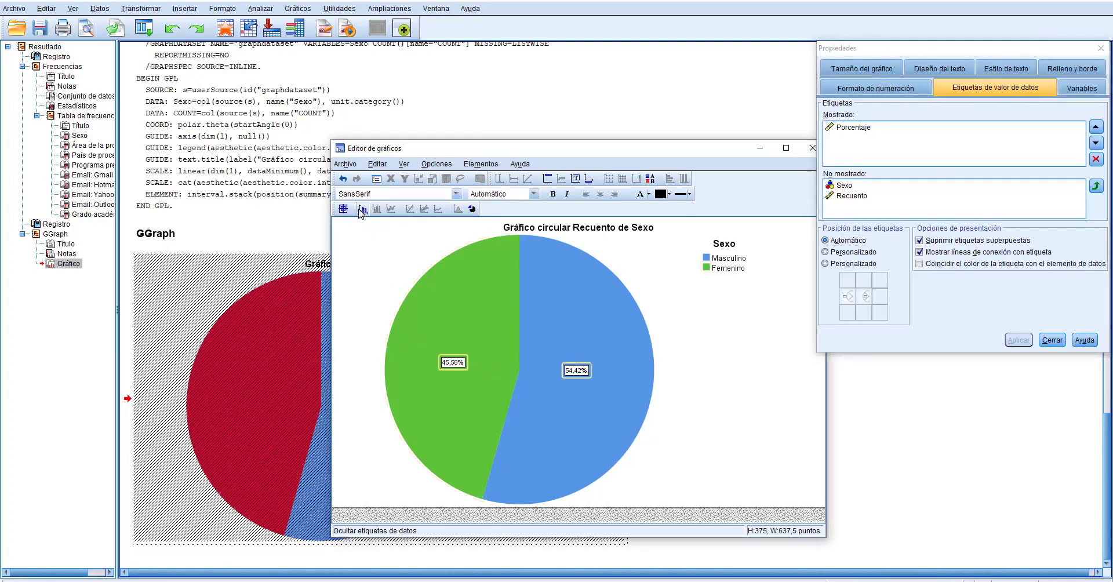
click(361, 213)
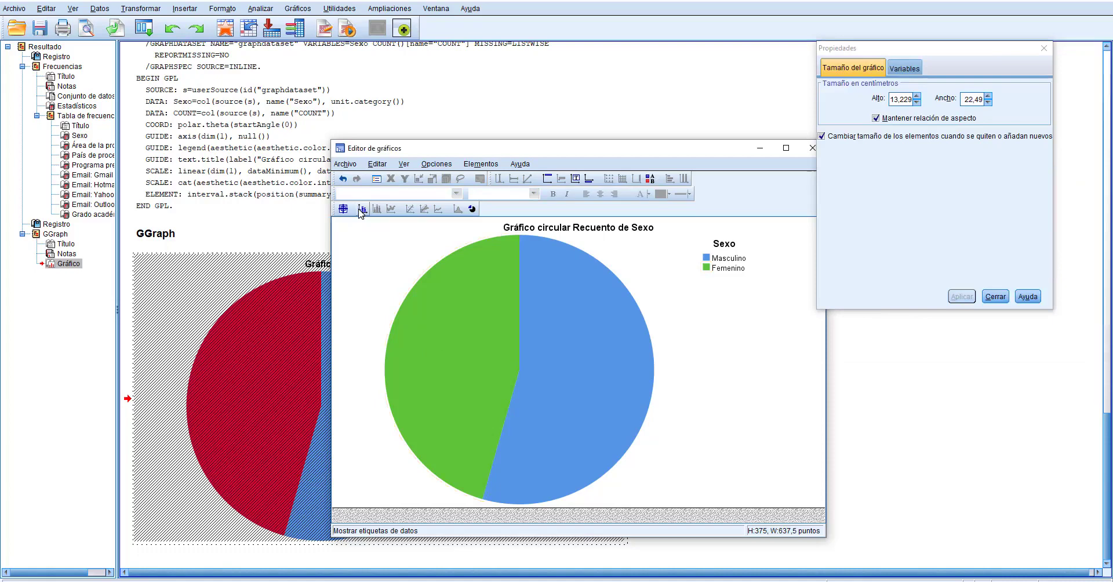
click(361, 211)
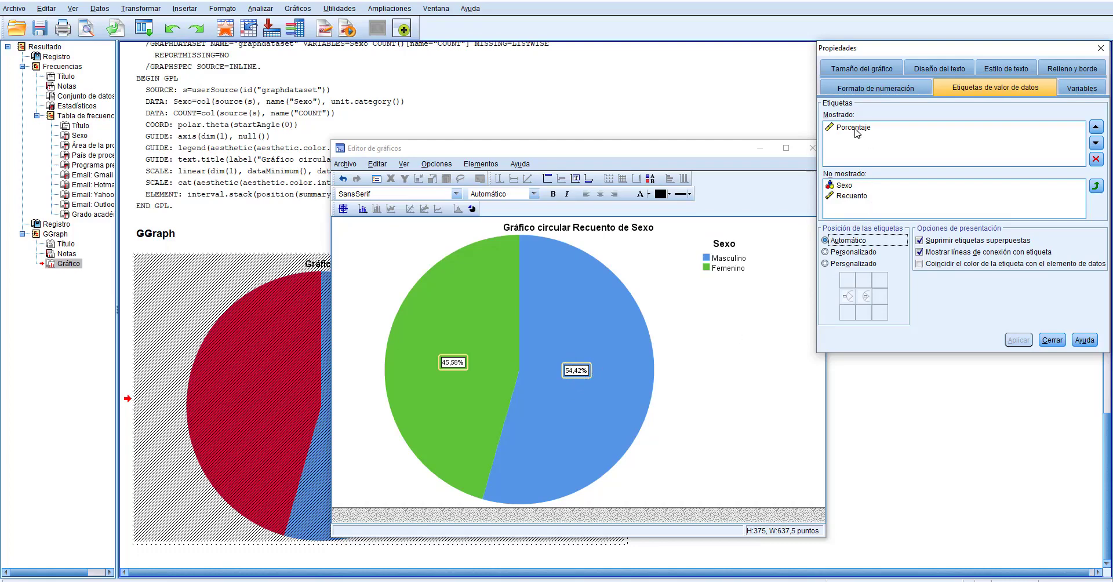
click(870, 88)
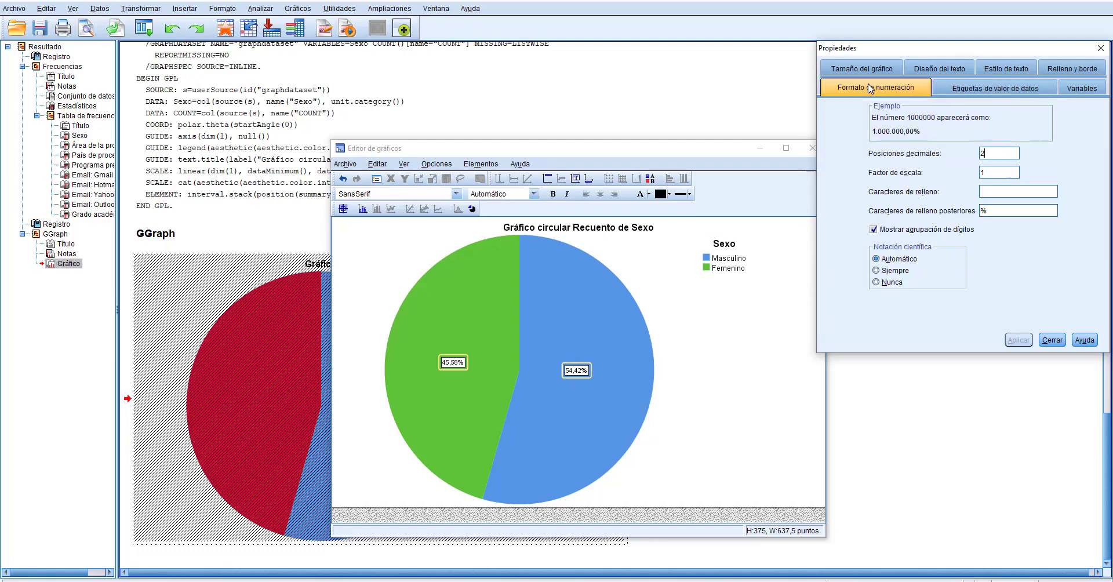
click(990, 153)
key(BackSpace)
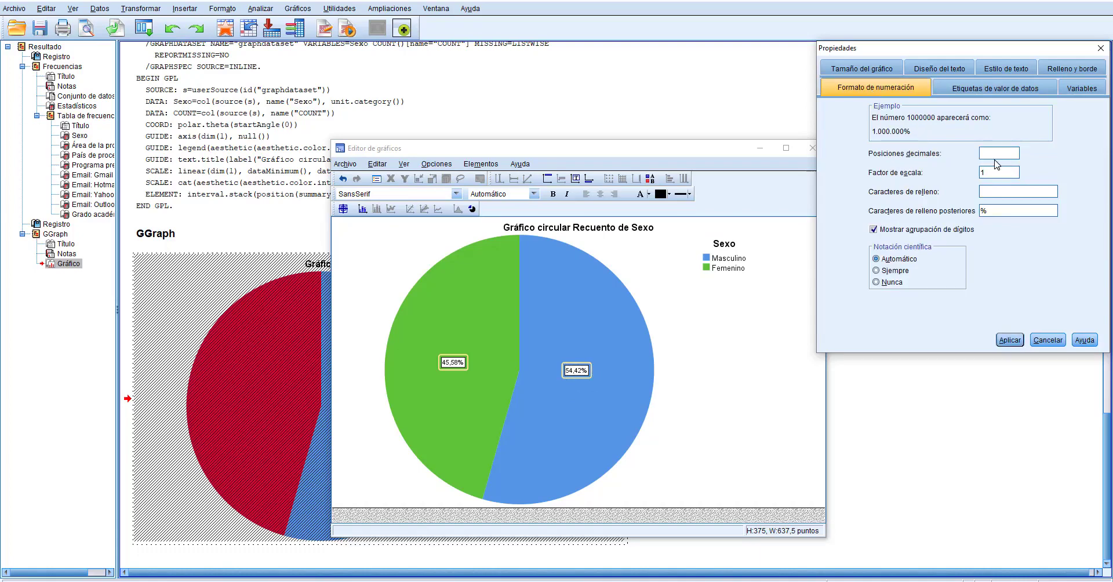
click(1009, 339)
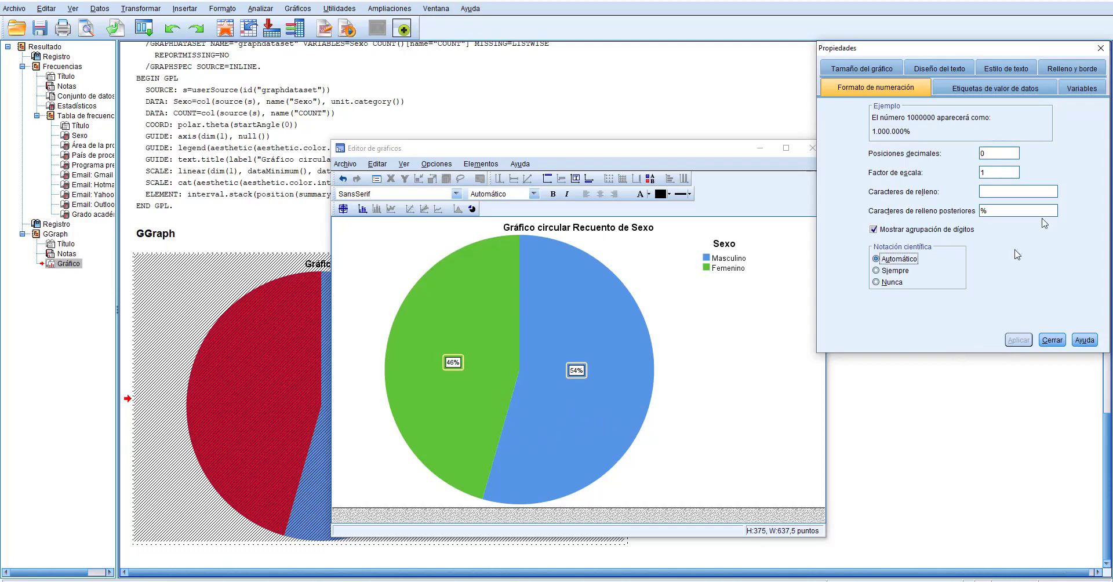
click(1051, 341)
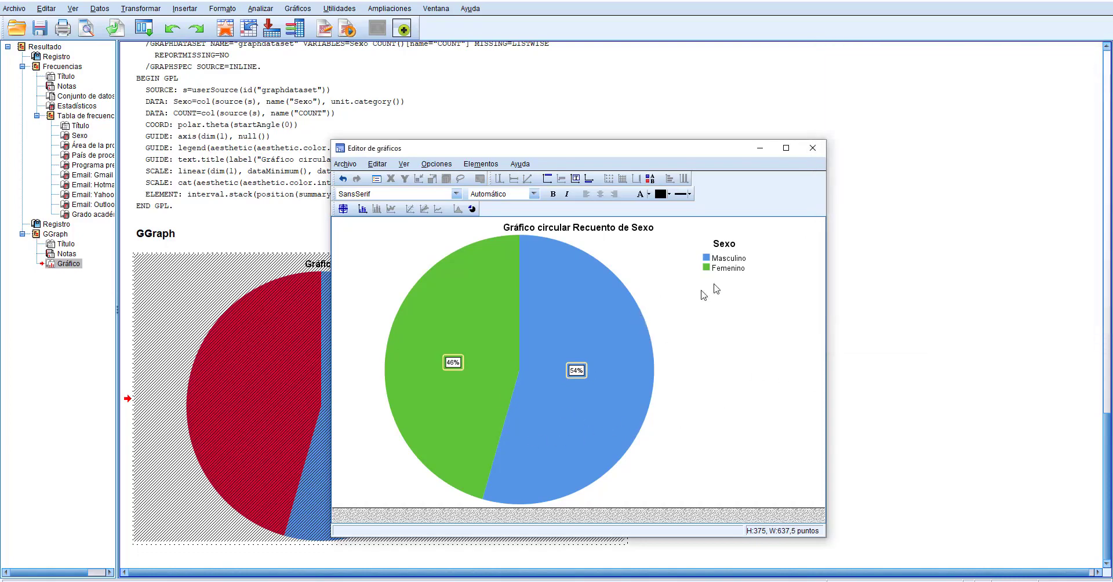
click(820, 153)
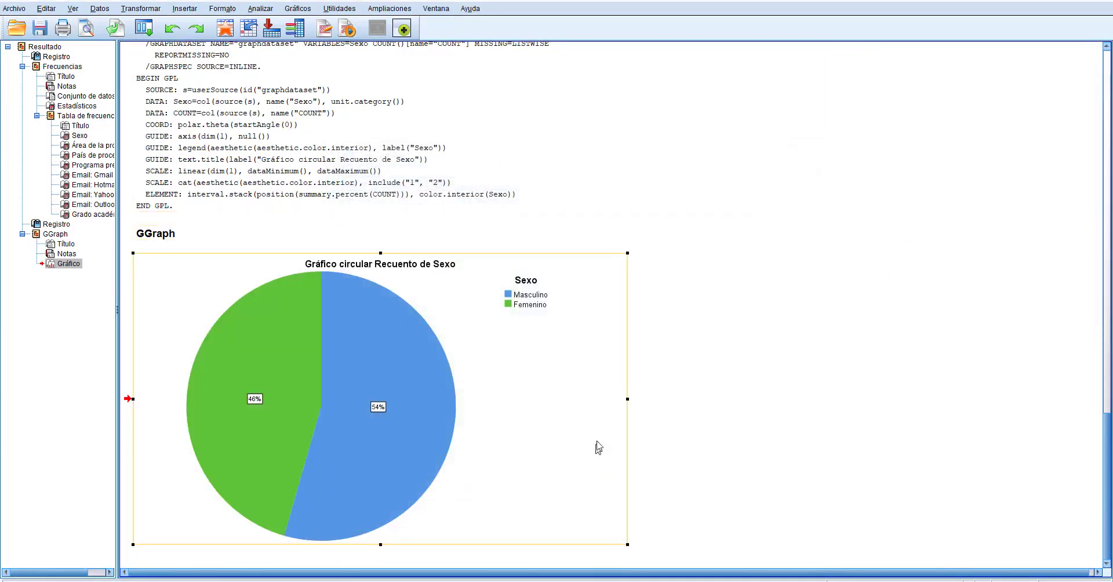
- Copy the edited Sexo pie chart from the SPSS output and paste it below the Sexo table in the Word report
right_click(512, 361)
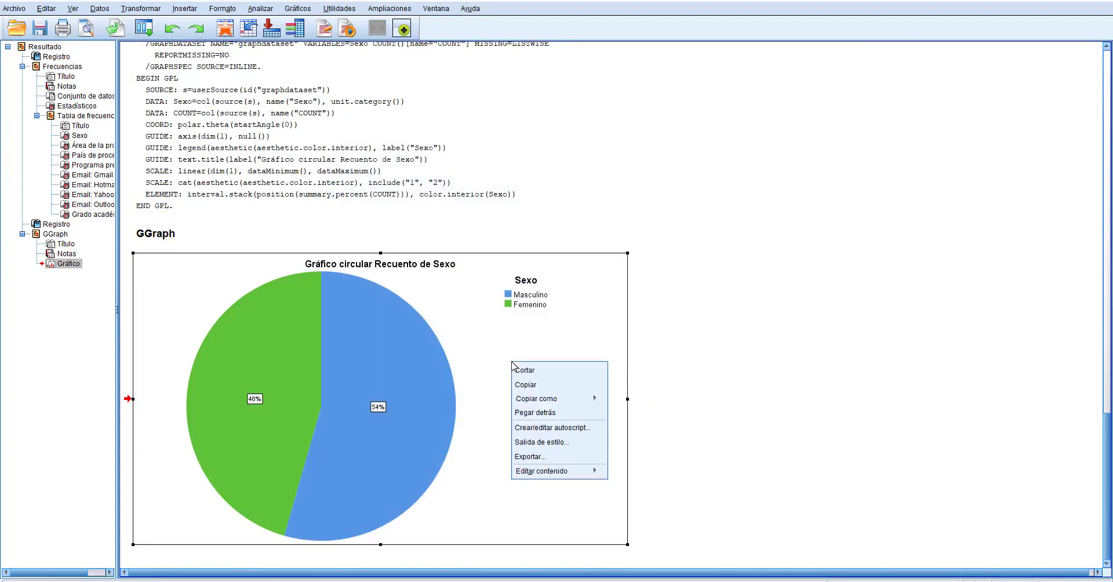
click(526, 385)
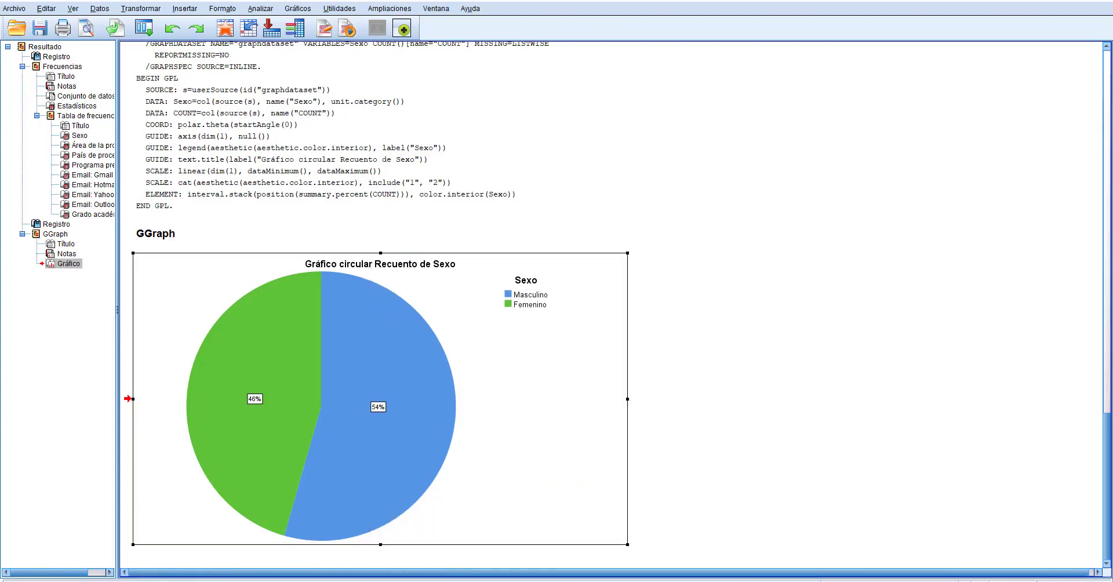
key(alt+Tab)
scroll(568, 236, up, 3)
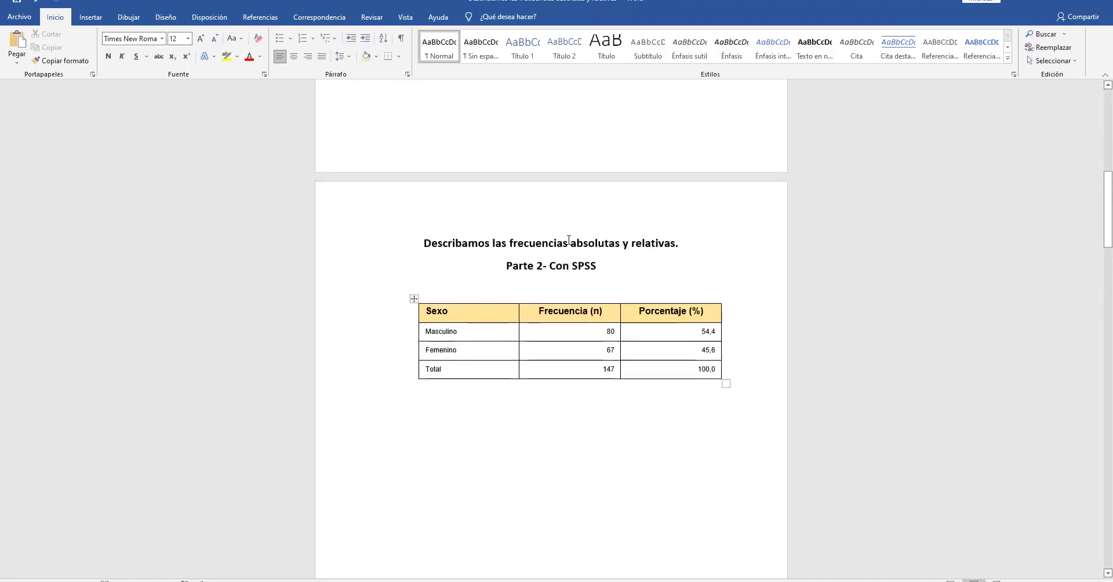
scroll(589, 350, down, 2)
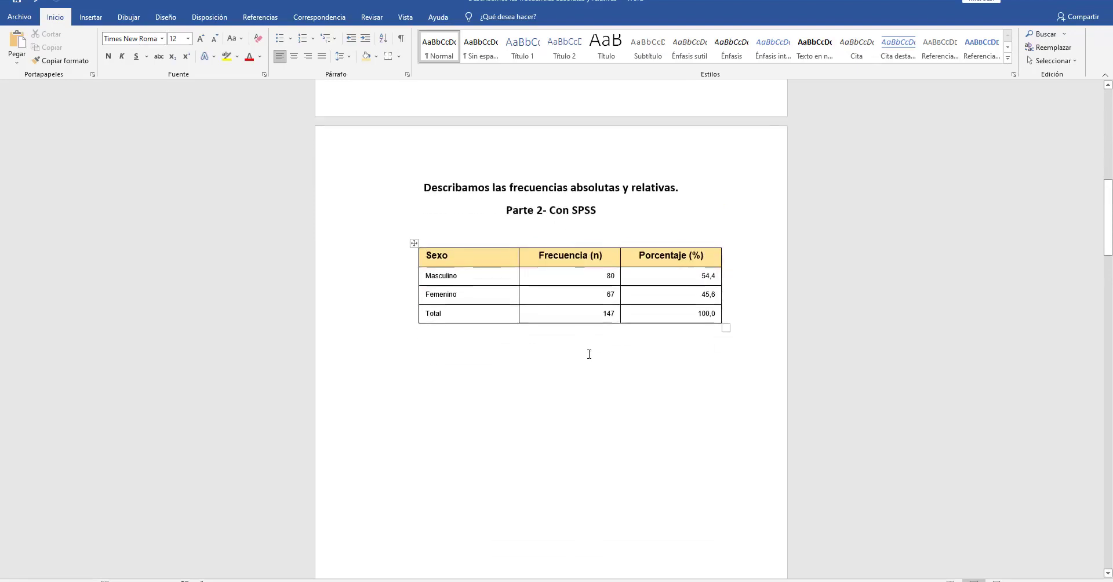
scroll(589, 355, down, 2)
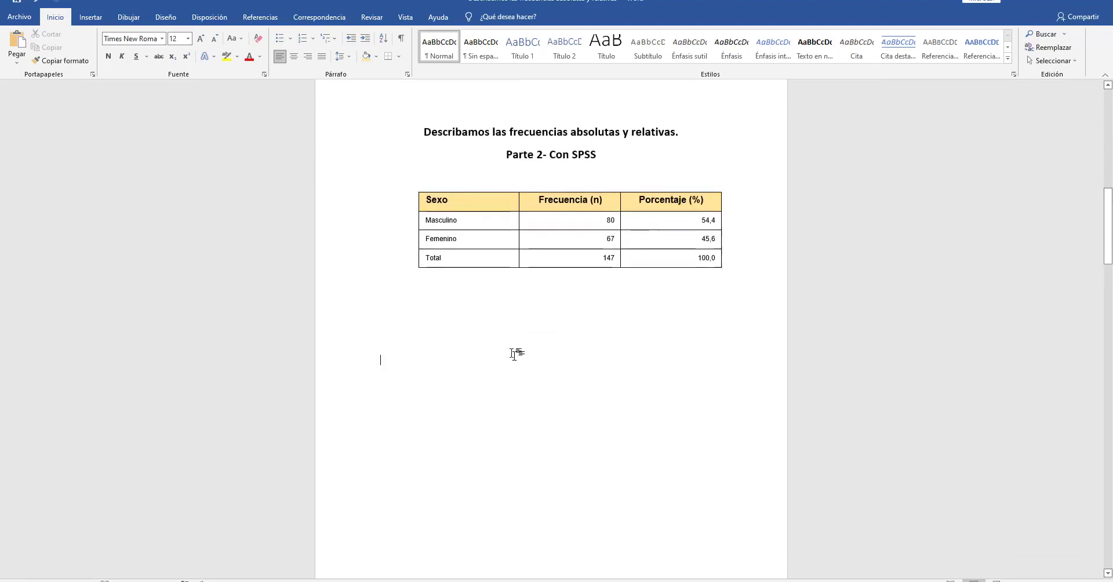
click(467, 325)
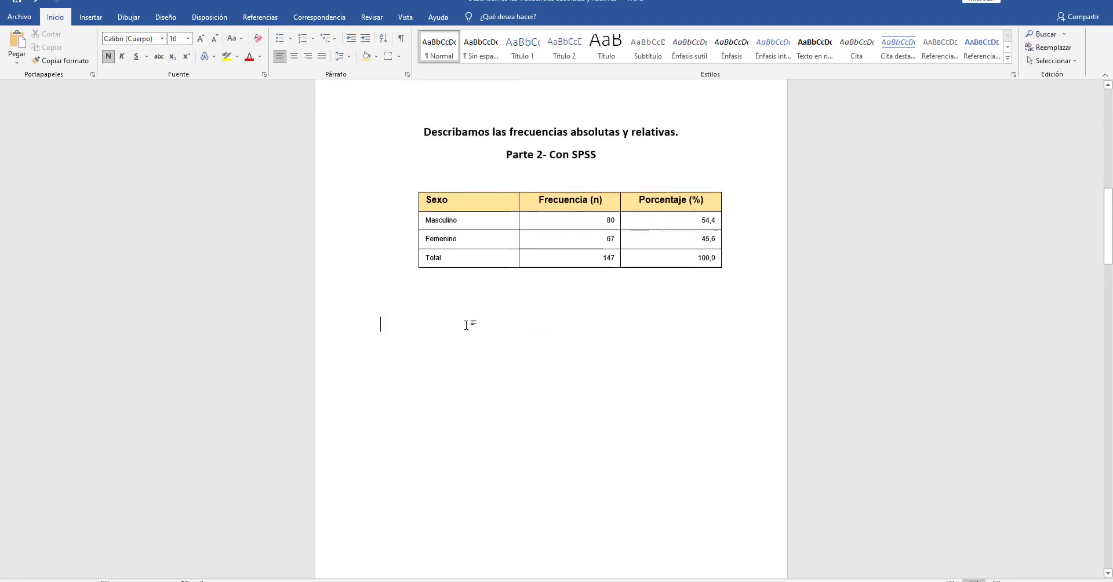
key(ctrl+v)
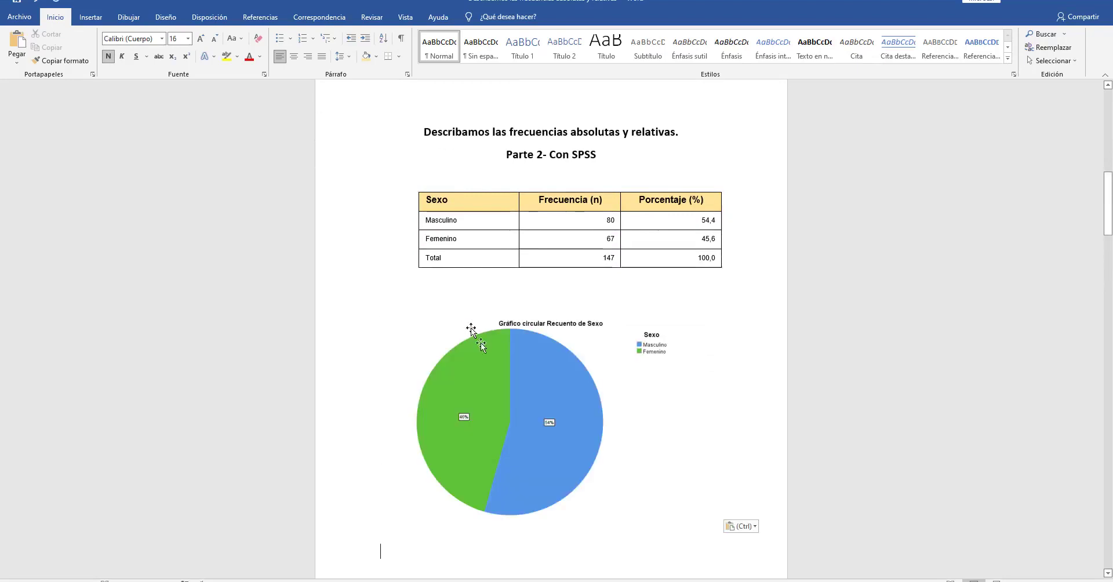
click(548, 373)
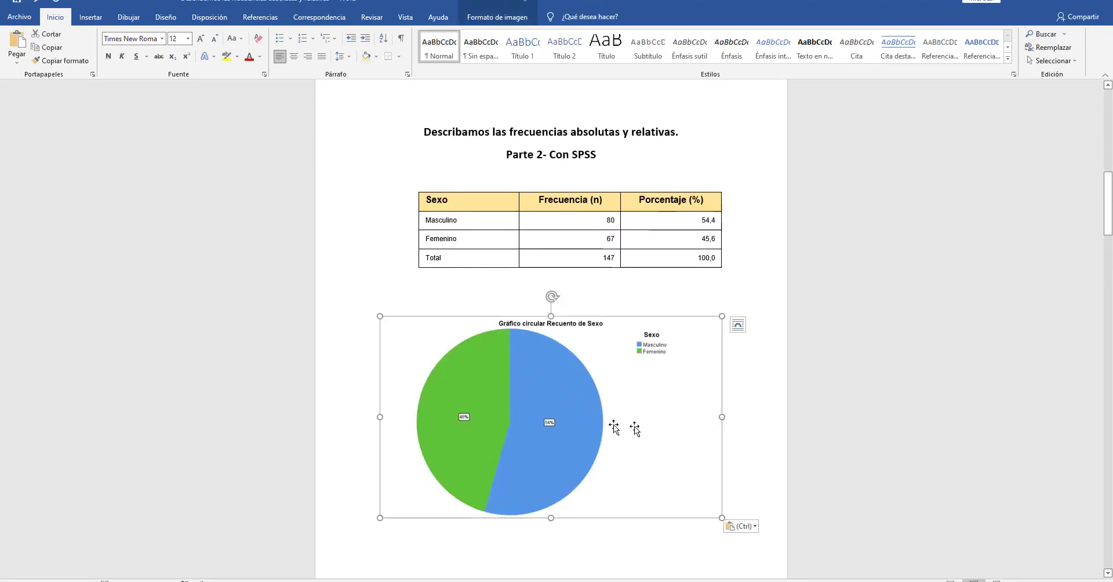
- Remove the blank lines above the Profesión table so that it starts at the top of its page
click(753, 425)
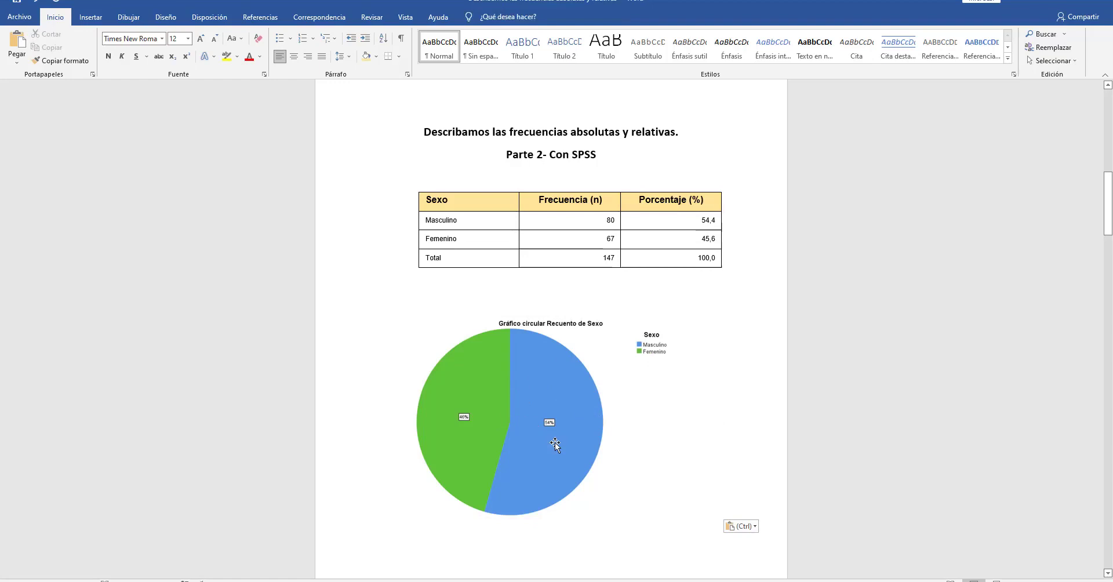
scroll(555, 443, down, 7)
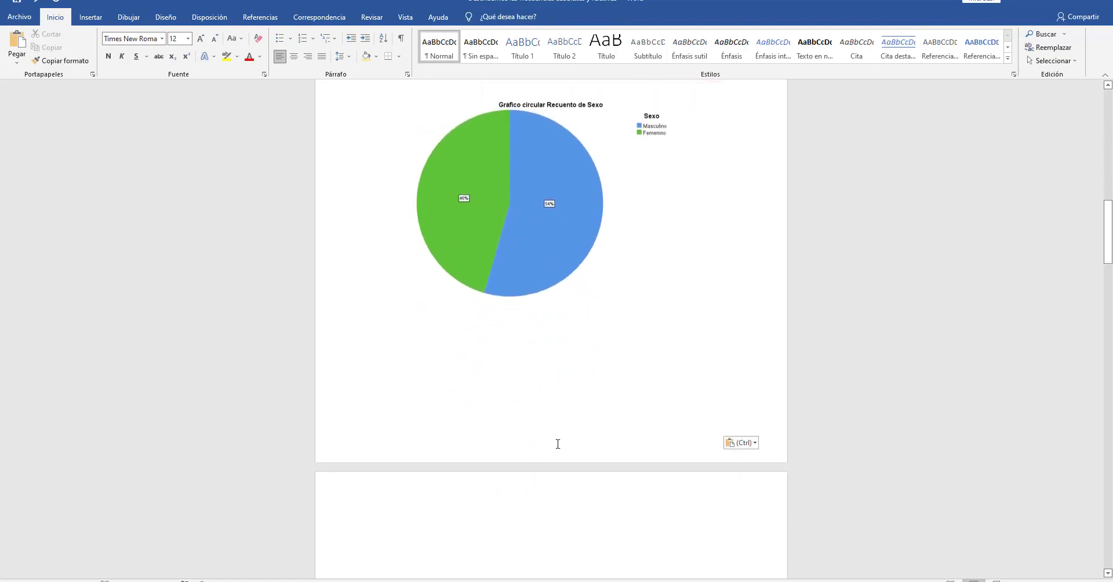
scroll(563, 450, down, 2)
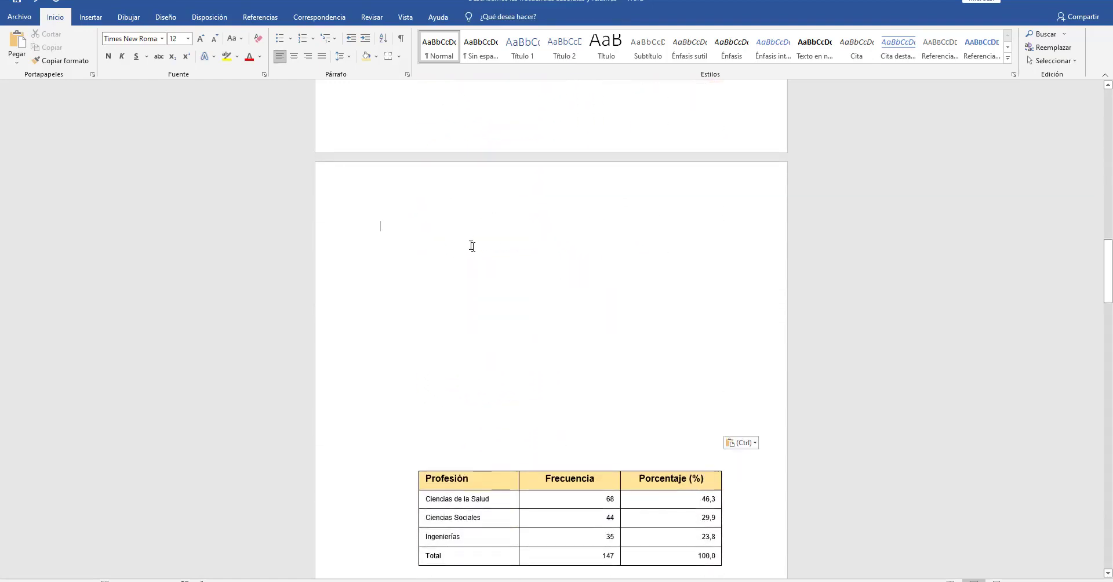
key(Delete)
key(Delete)
key(Delete)
key(Delete)
key(Delete)
key(Delete)
key(Delete)
key(Delete)
key(Delete)
key(Delete)
key(Delete)
key(Delete)
key(Delete)
key(Delete)
key(Delete)
key(Delete)
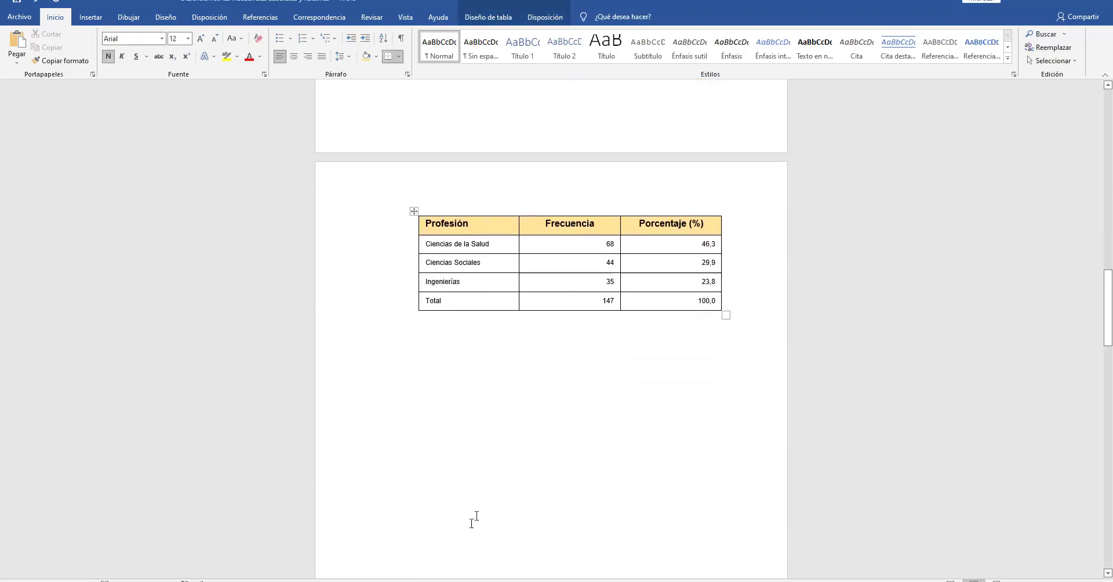
- Switch to the SPSS data window datos01-V.sav, open the Chart Builder and reset the previous Sexo pie chart definition
mouse_move(490, 577)
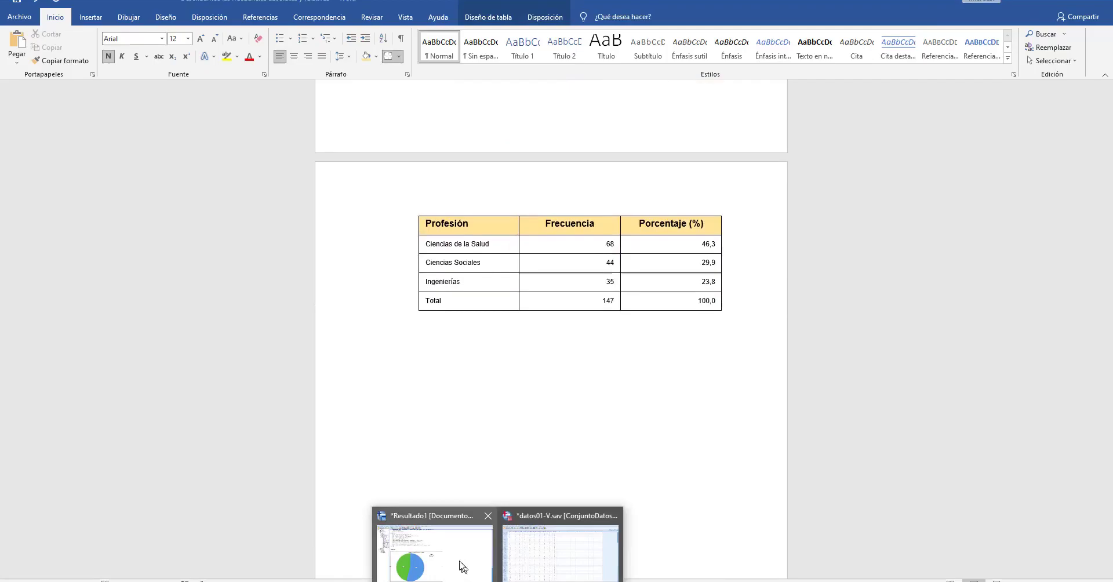
click(539, 570)
click(224, 8)
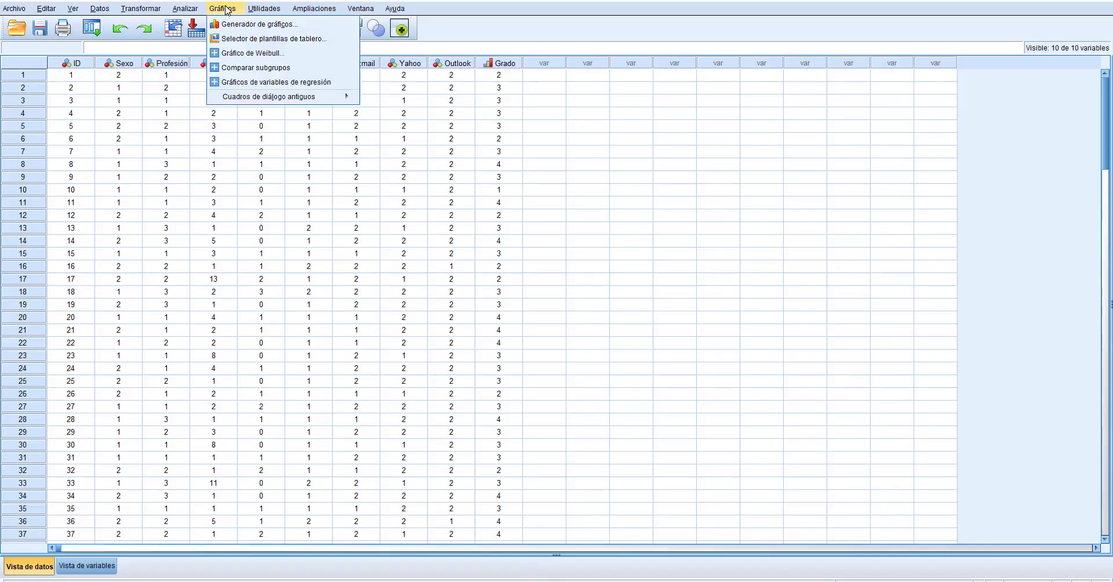
click(246, 24)
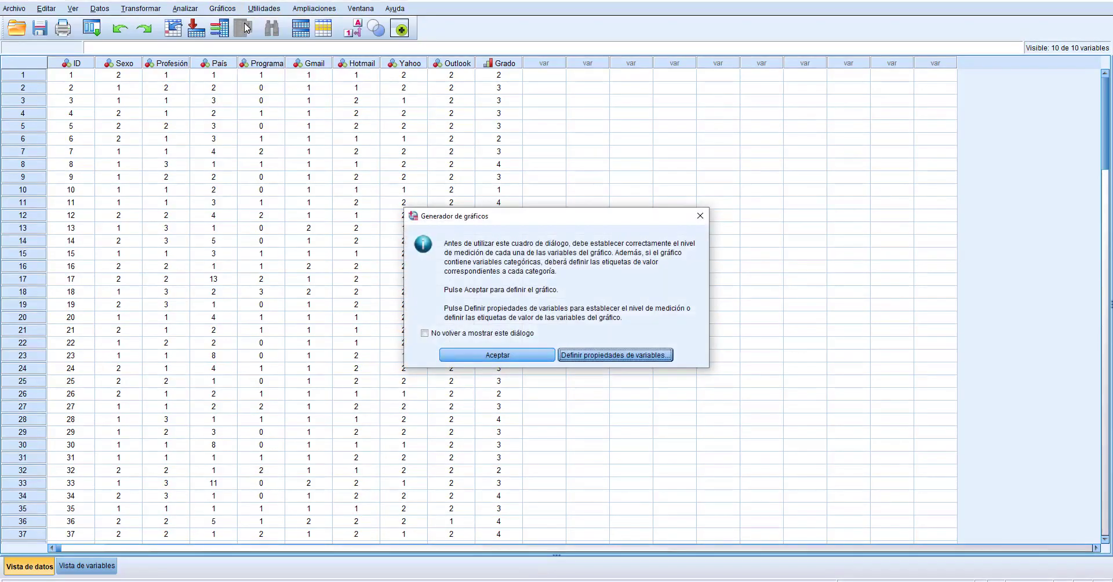
click(494, 354)
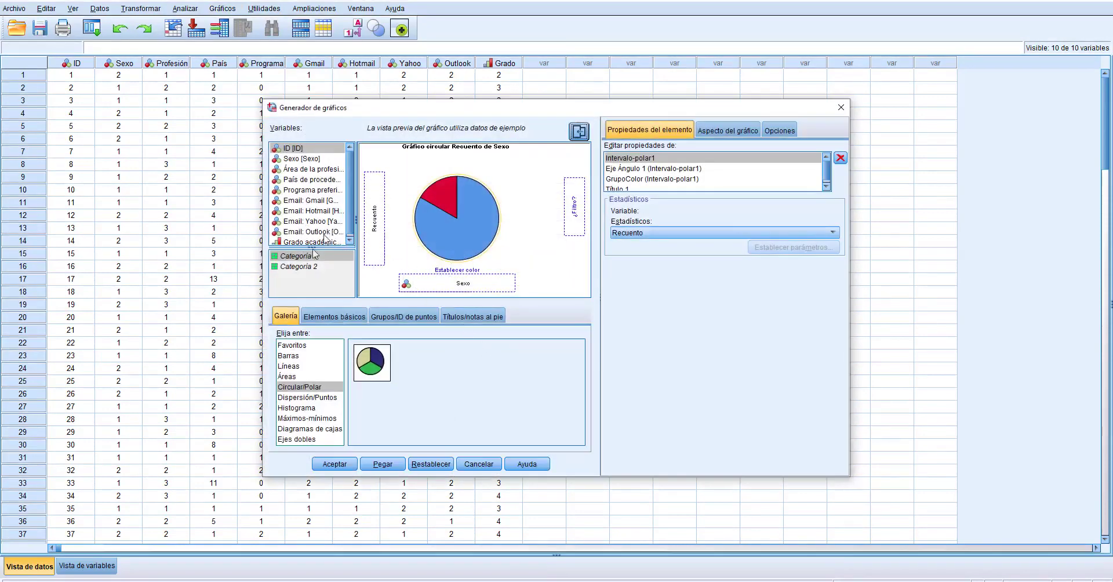
click(312, 170)
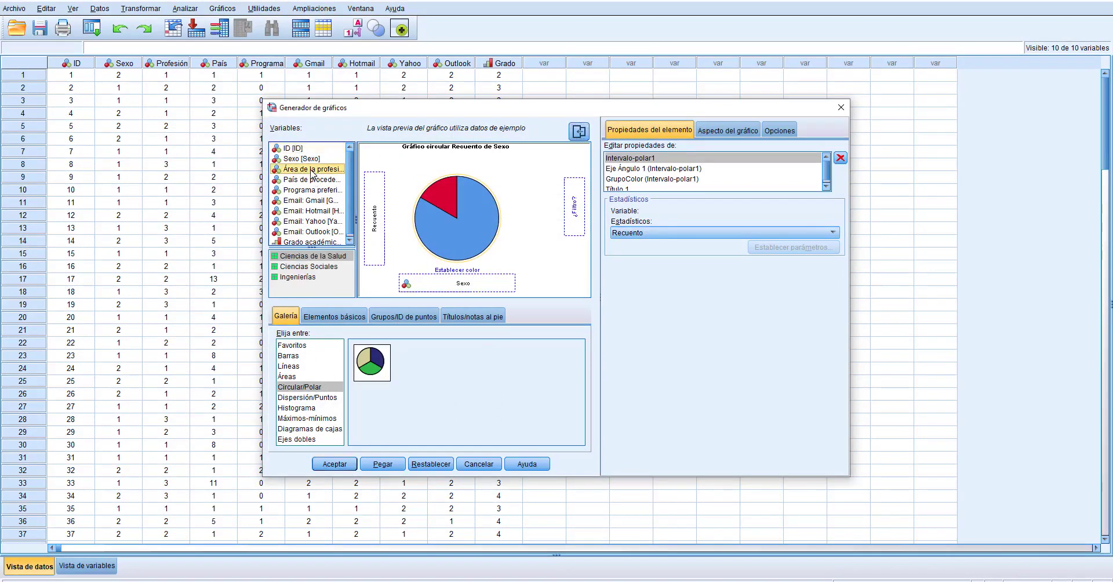
click(429, 467)
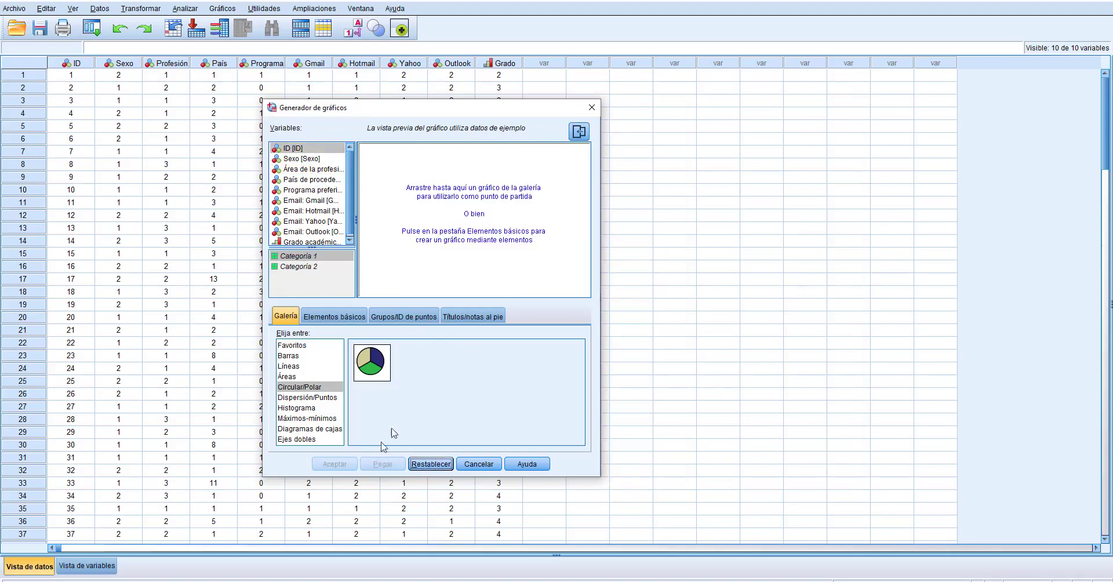
- Create a simple bar chart of counts with Área de la profesión on the X axis
click(289, 356)
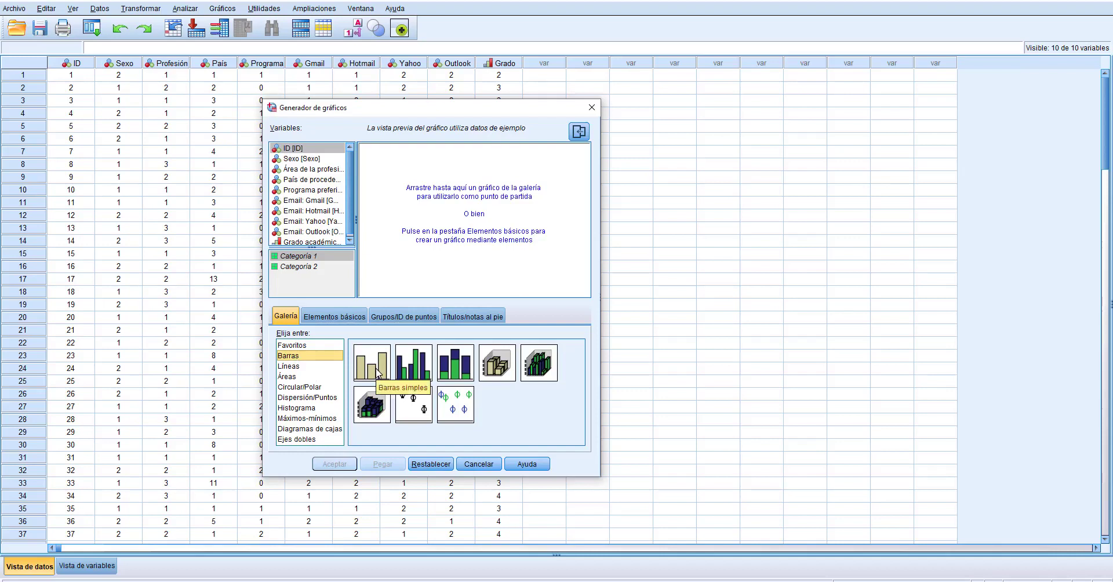
drag(377, 371, 467, 218)
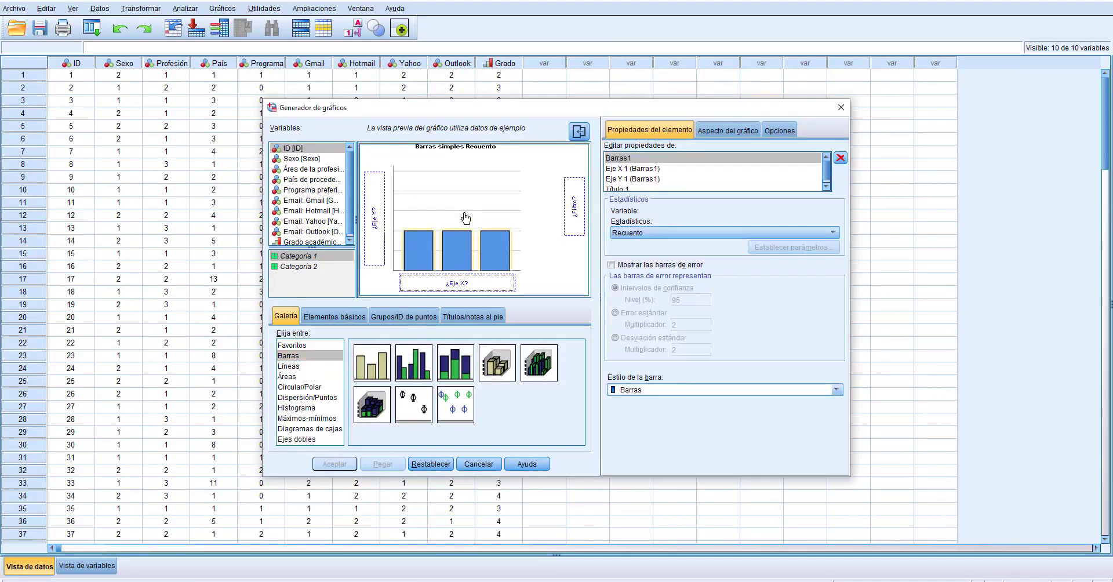
click(301, 171)
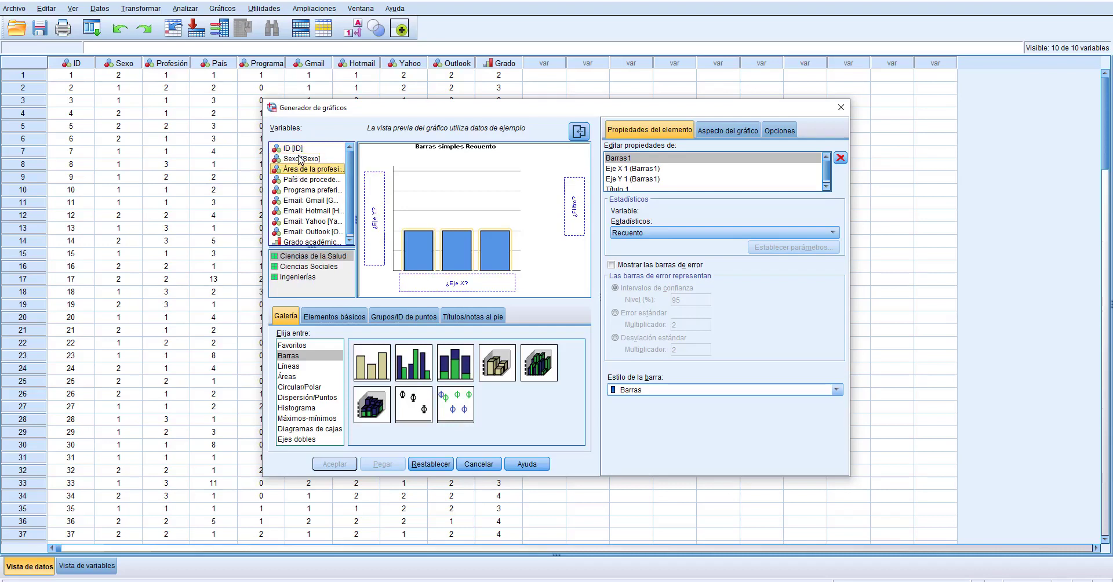
drag(294, 173, 424, 285)
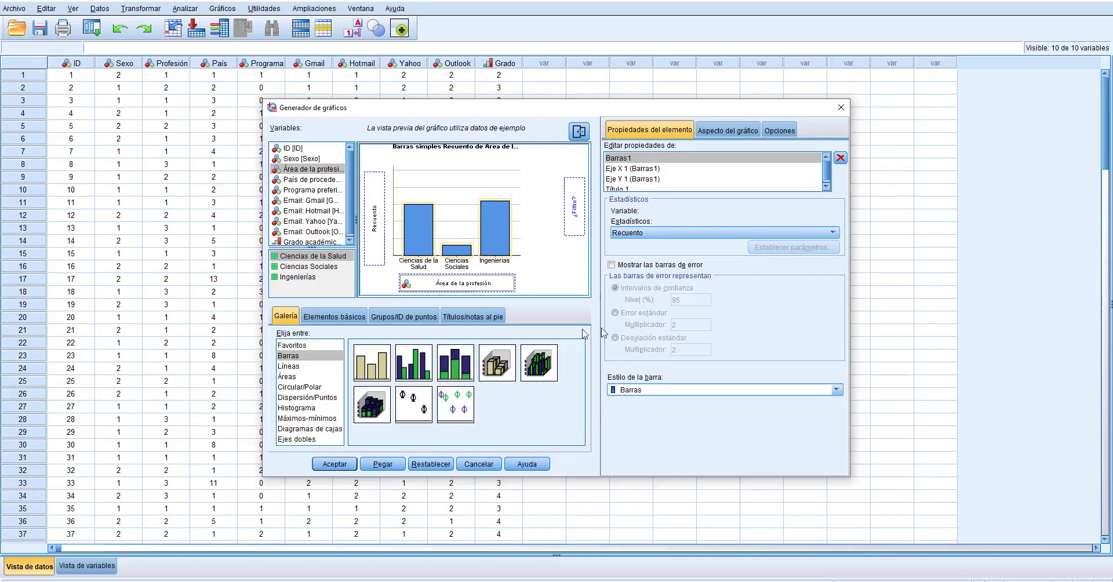
click(335, 464)
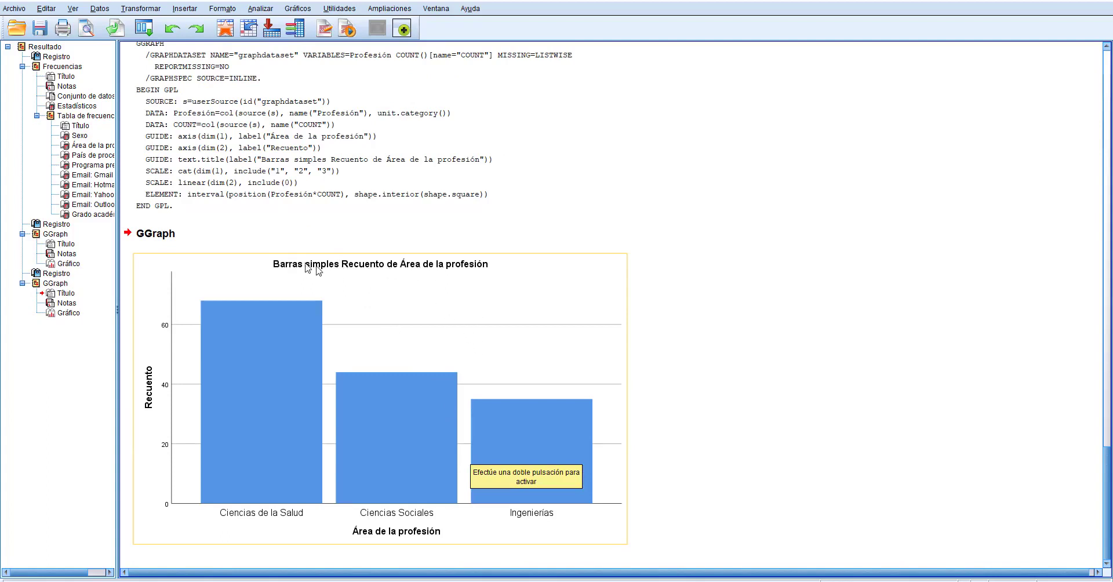
- Open the Área de la profesión bar chart for editing and show data labels with Porcentaje instead of Recuento
double_click(552, 293)
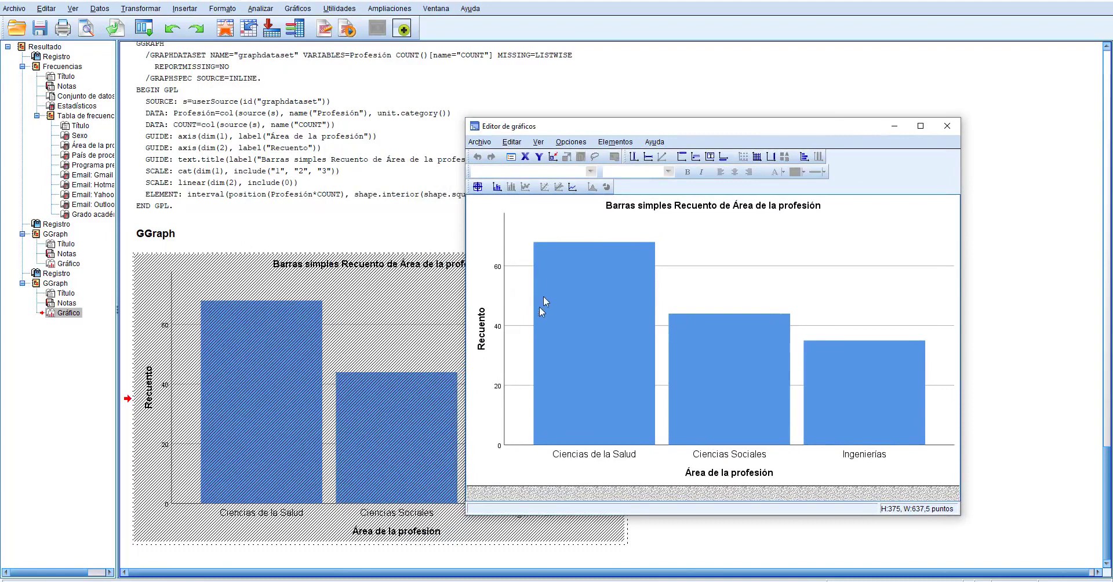
click(498, 188)
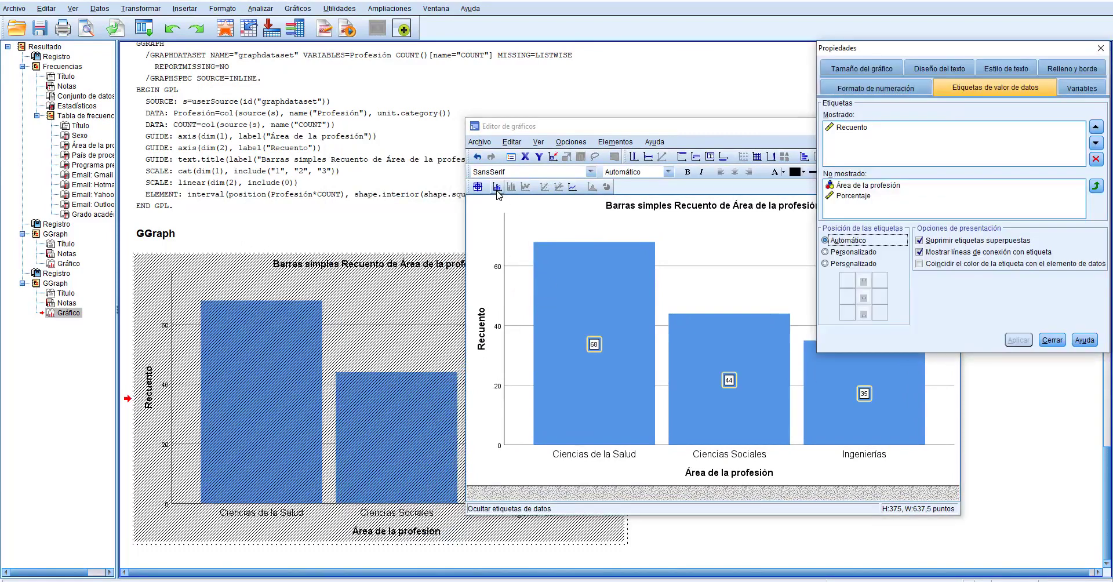
click(497, 192)
click(497, 191)
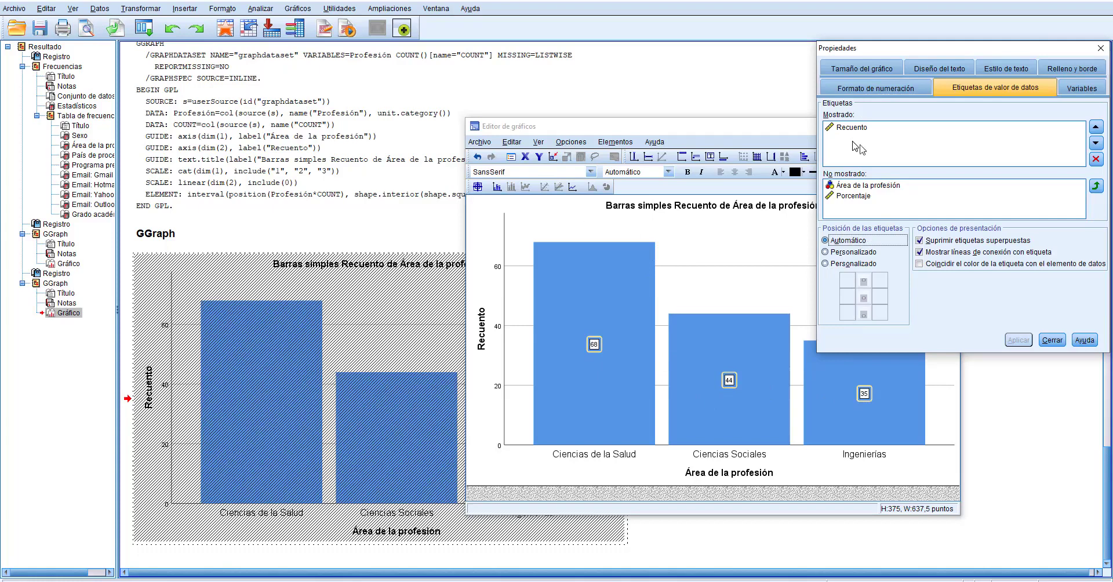
mouse_move(856, 196)
mouse_down()
mouse_move(856, 148)
mouse_move(859, 196)
mouse_up()
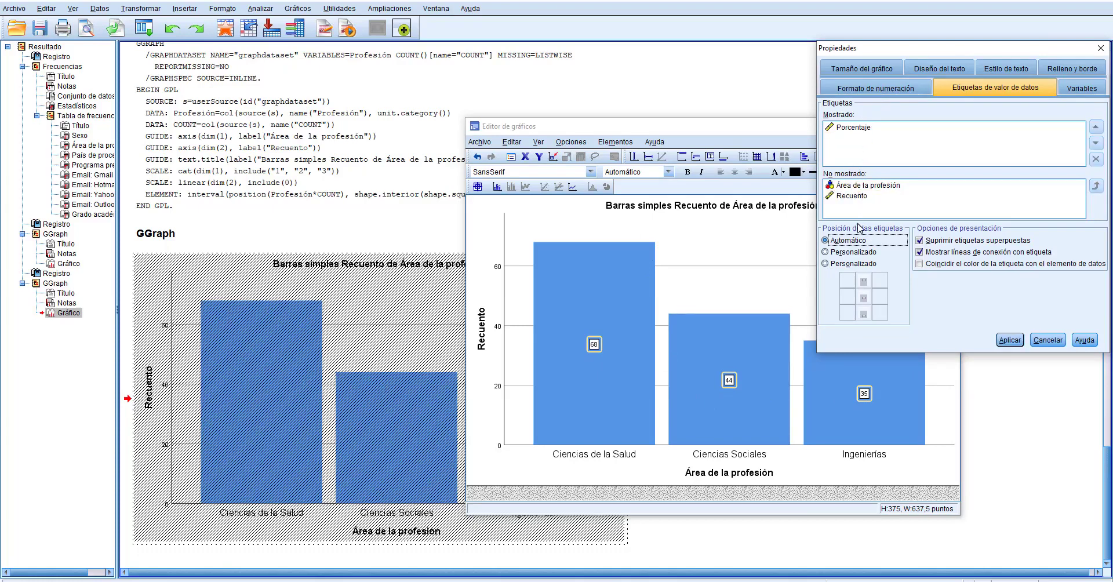
click(1007, 342)
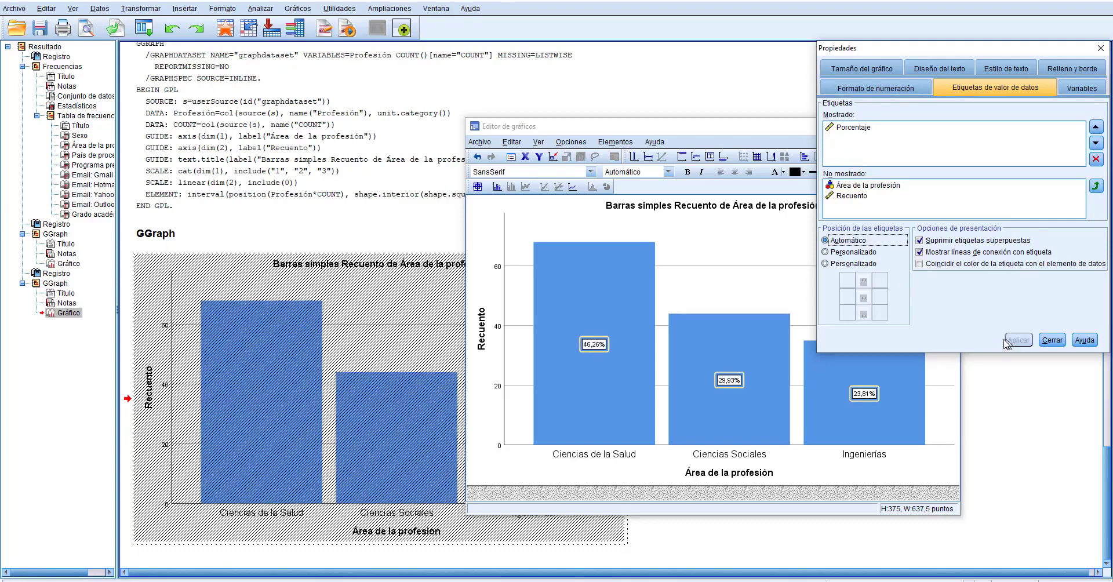
- Format the bar chart's percentage labels with 0 decimal places
click(878, 88)
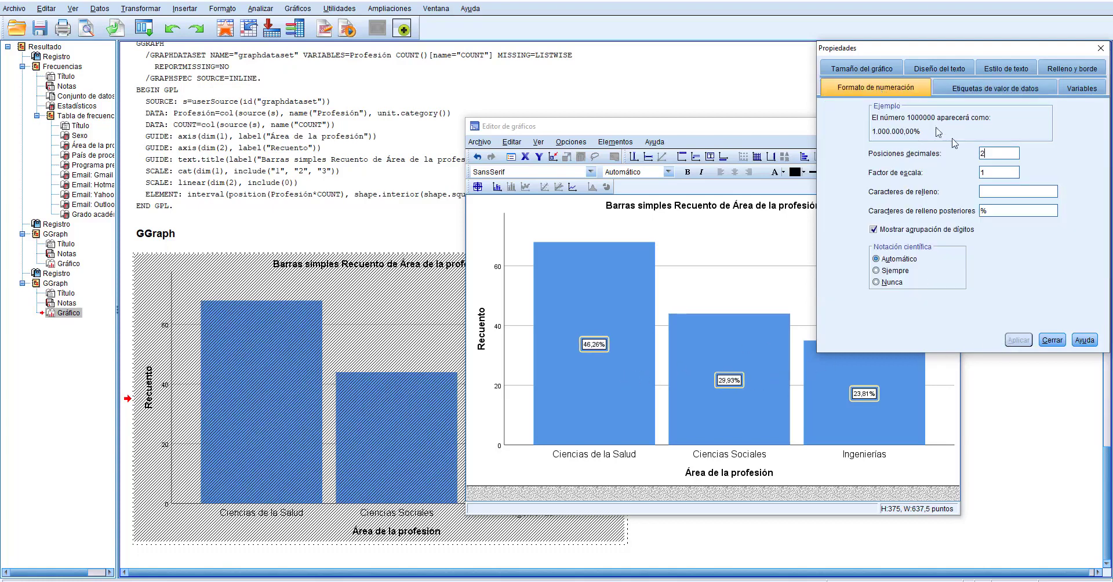
click(993, 156)
key(BackSpace)
text(0)
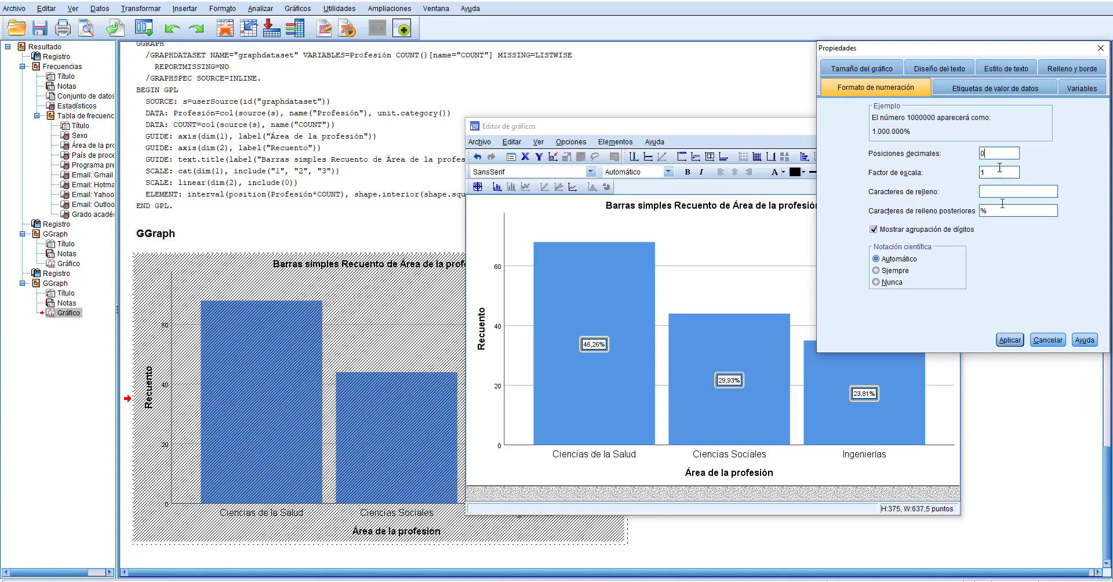
click(1010, 340)
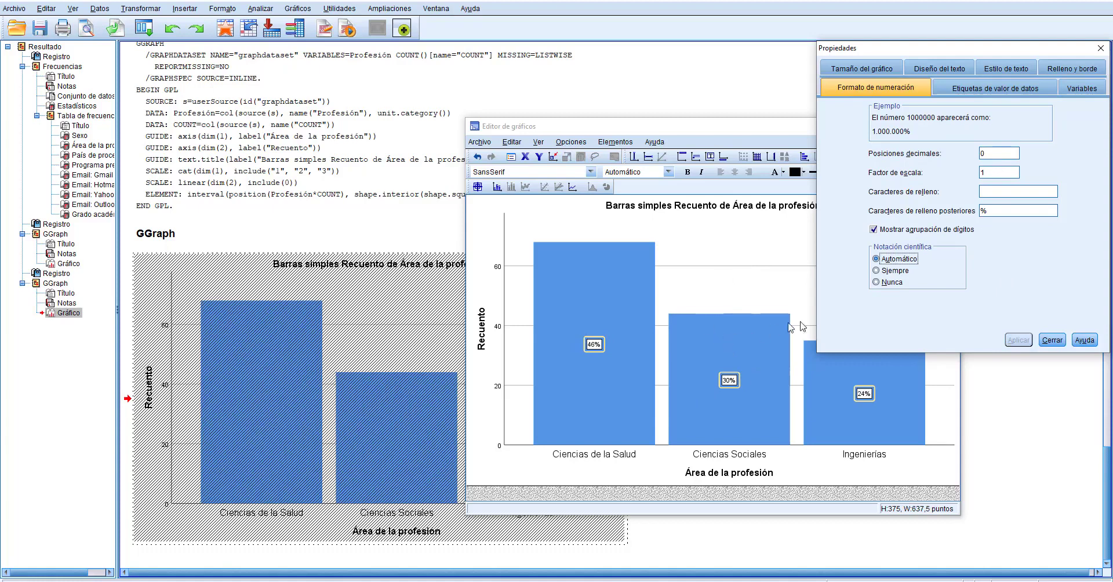
- Change the fill of the Ciencias de la Salud bar to red (215, 0, 51) and close the chart editor
click(603, 336)
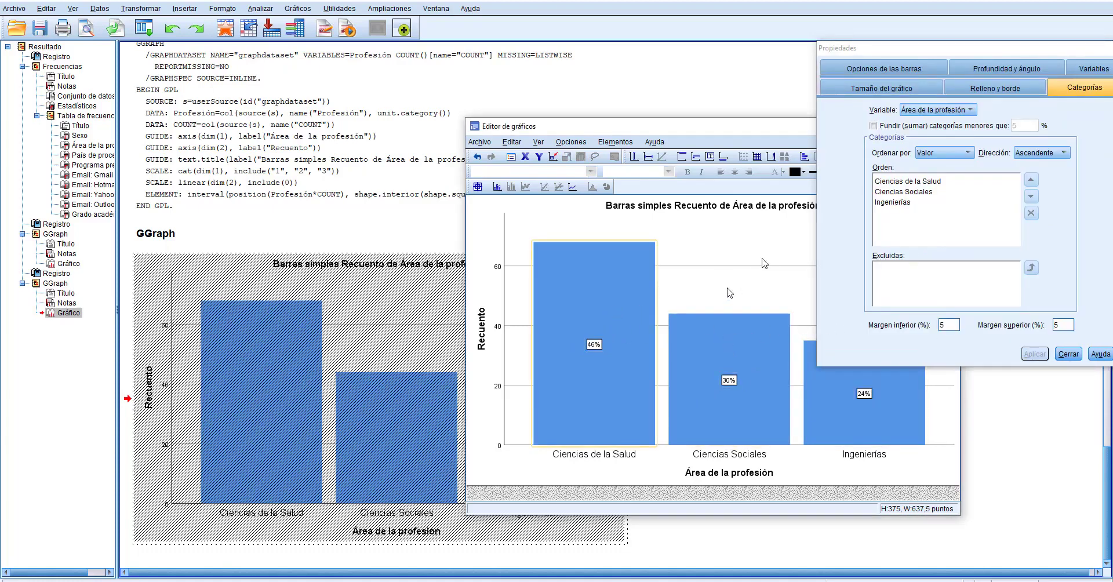
click(995, 88)
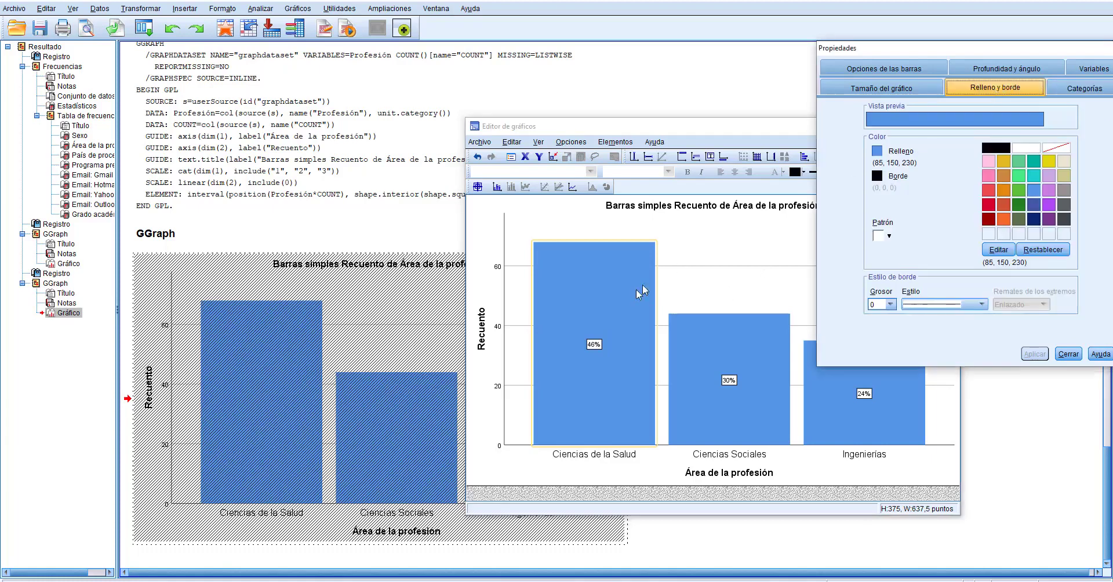
click(611, 298)
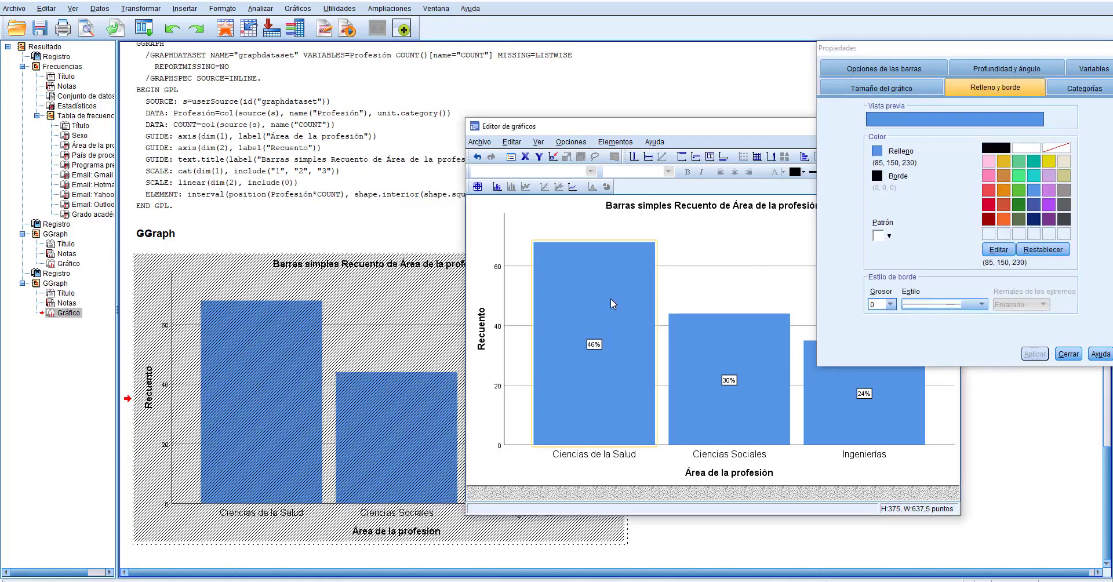
click(989, 205)
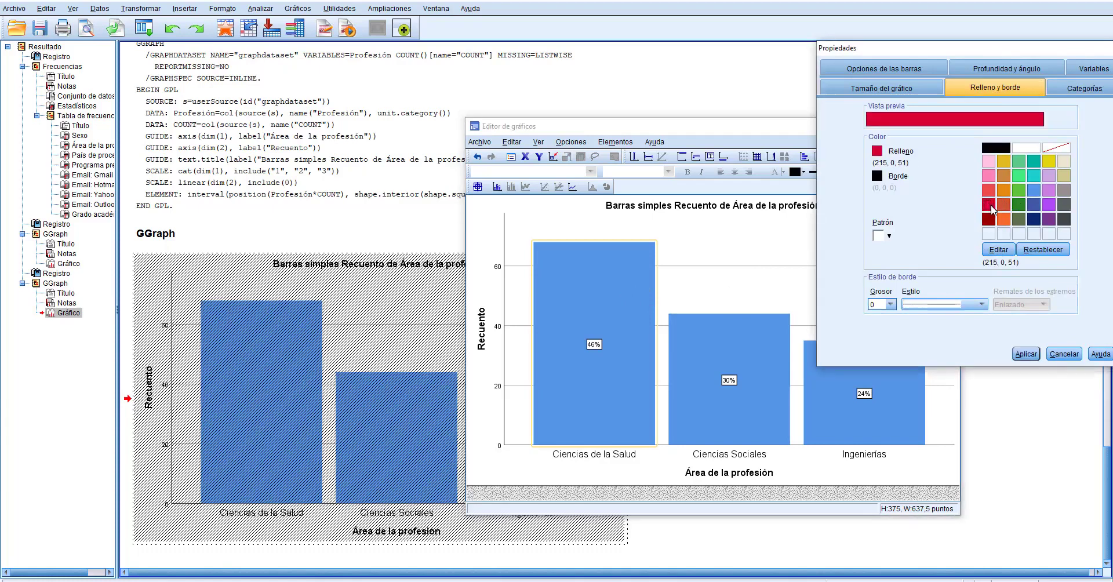
click(1026, 354)
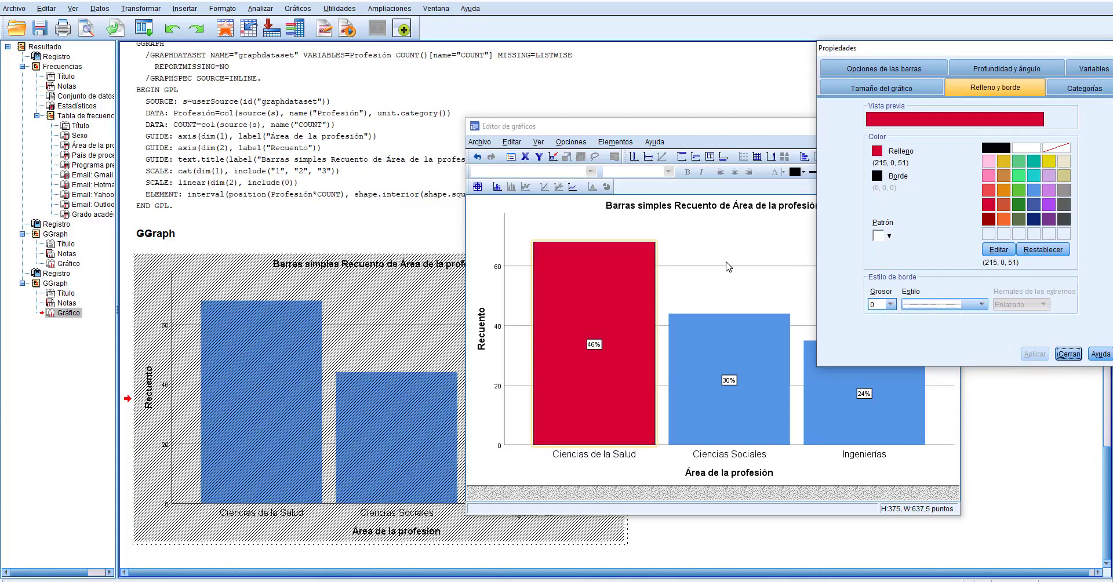
click(1071, 353)
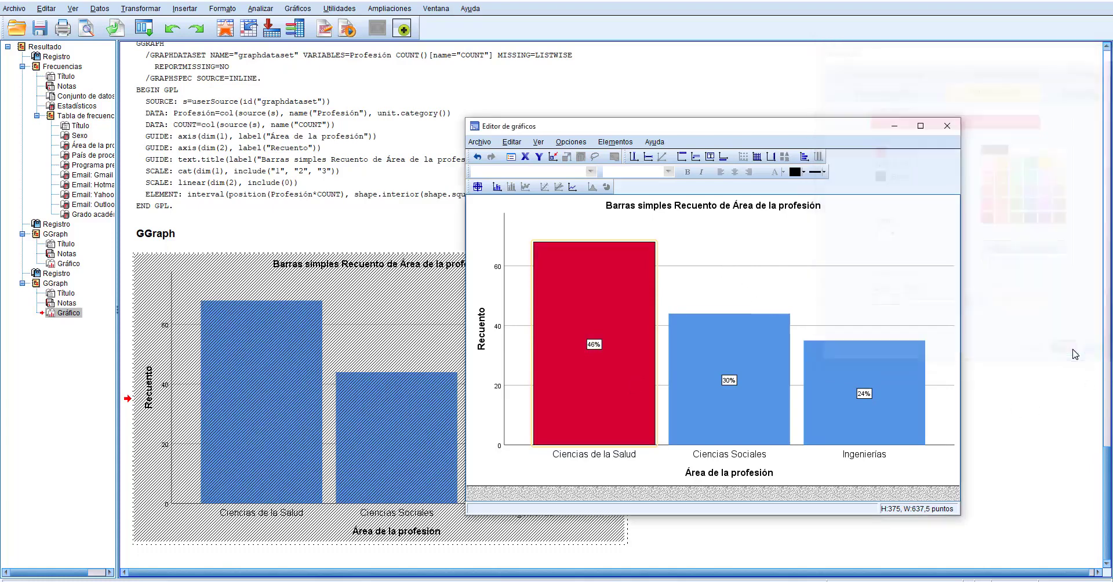
click(947, 126)
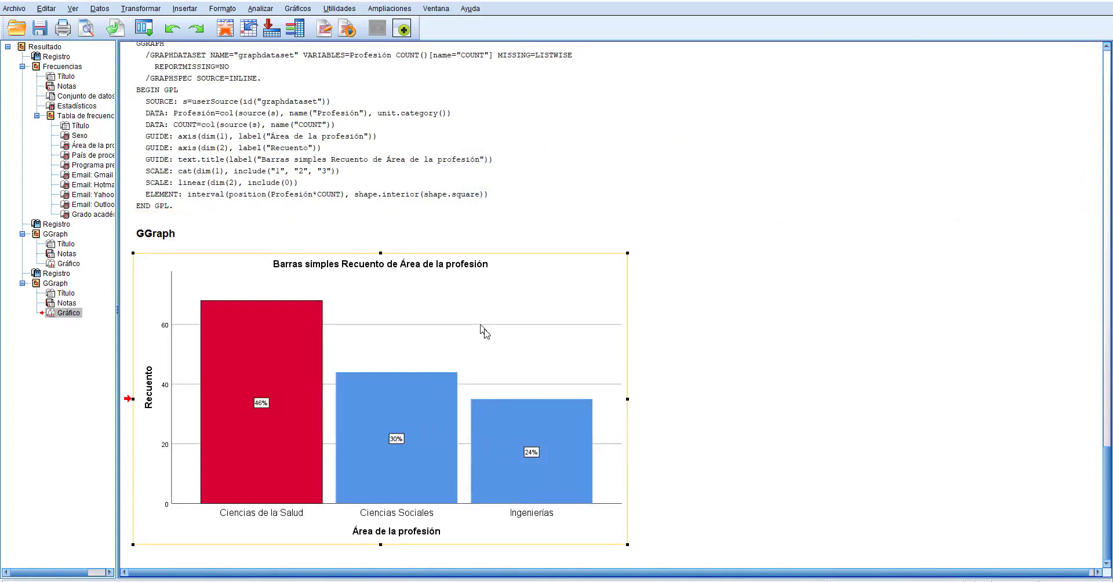
- Copy the edited Área de la profesión bar chart from the SPSS output and paste it below the Profesión table in the Word report
right_click(568, 299)
click(583, 318)
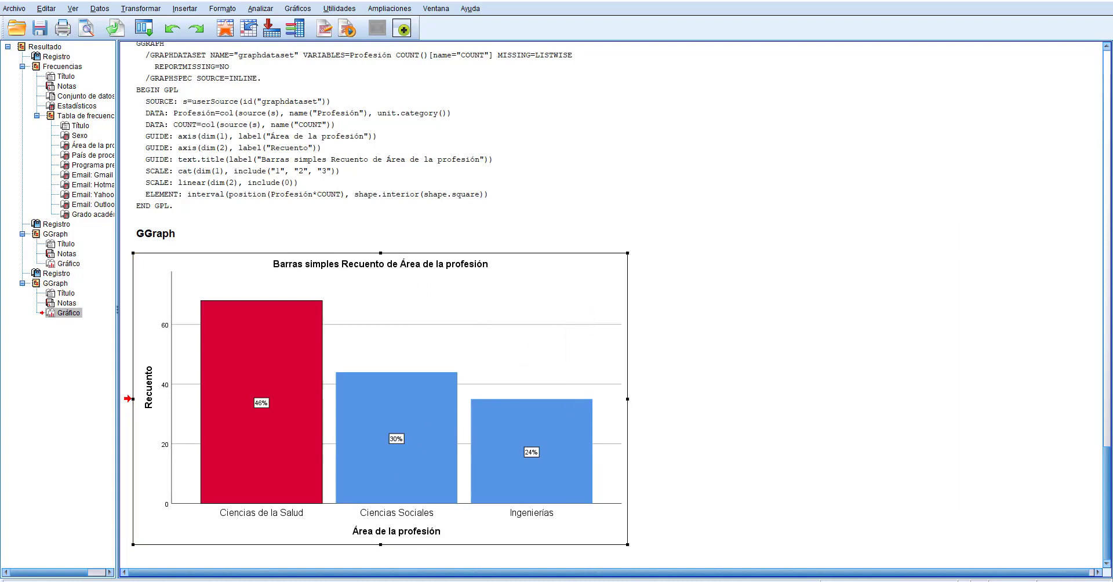
key(alt+Tab)
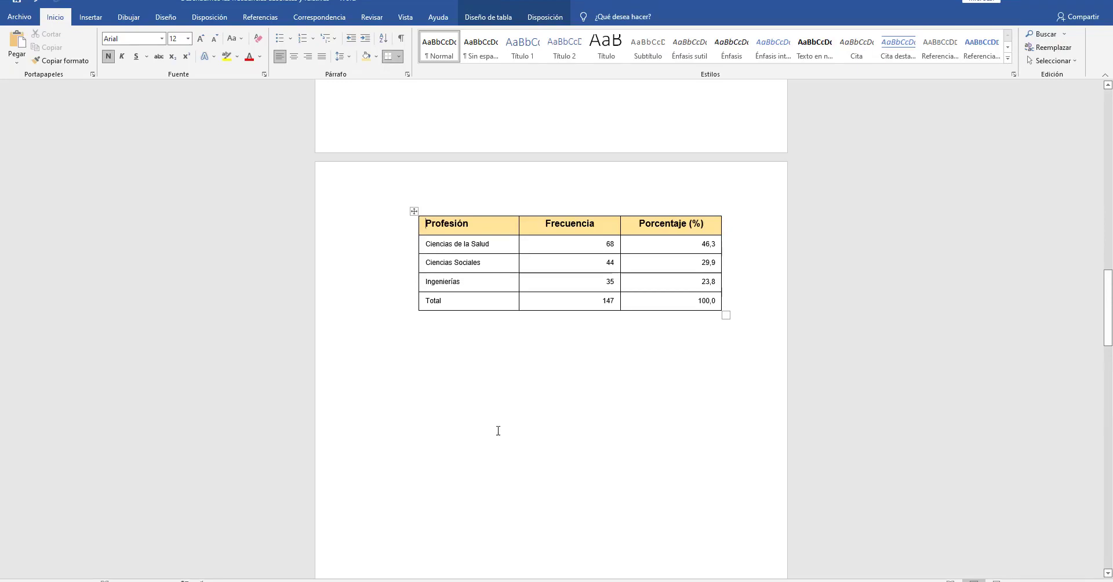
click(480, 349)
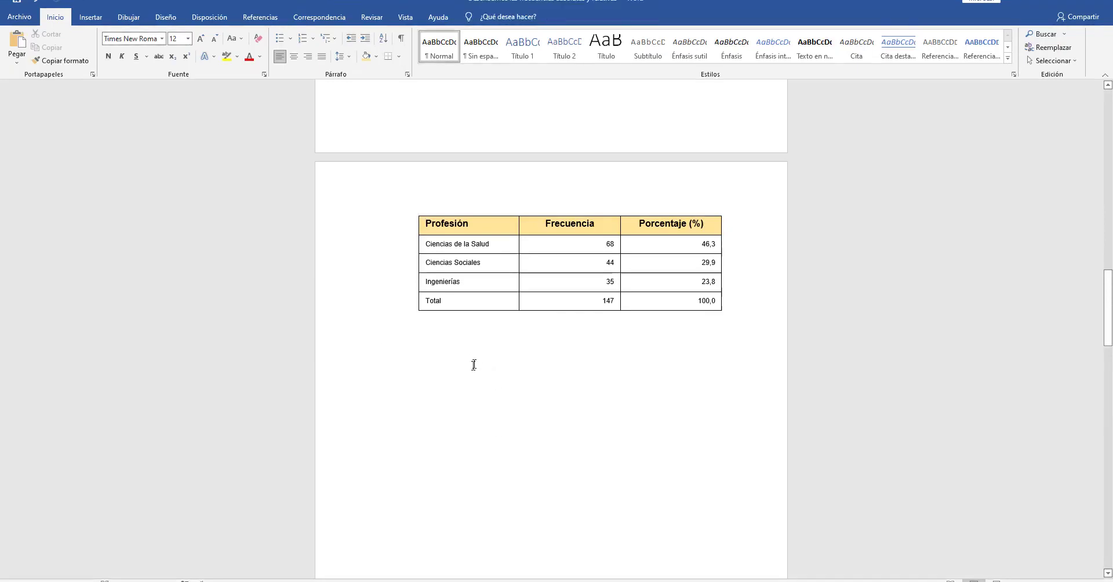
right_click(427, 351)
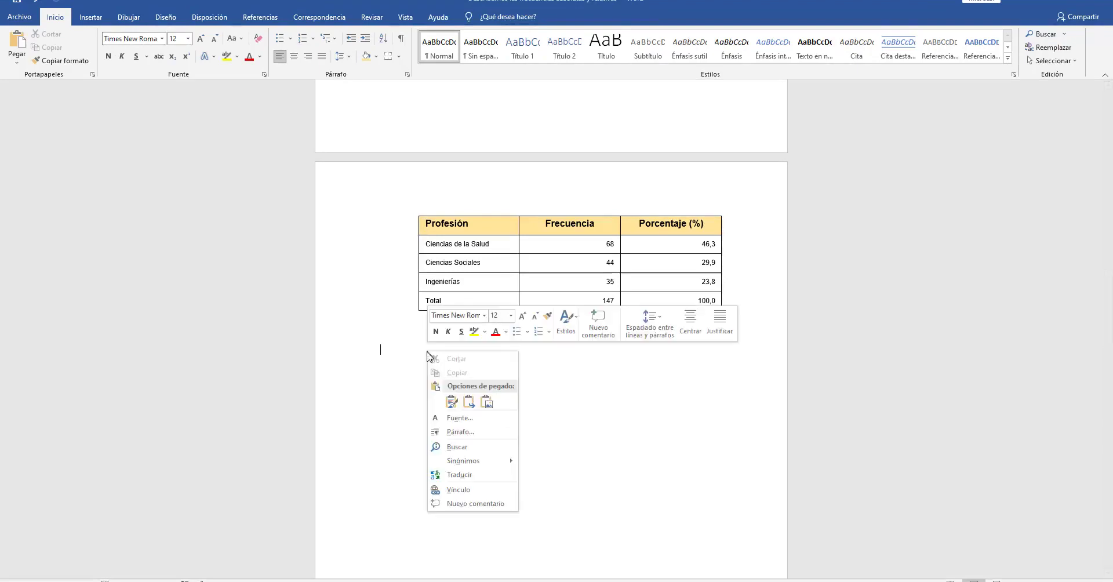
click(613, 405)
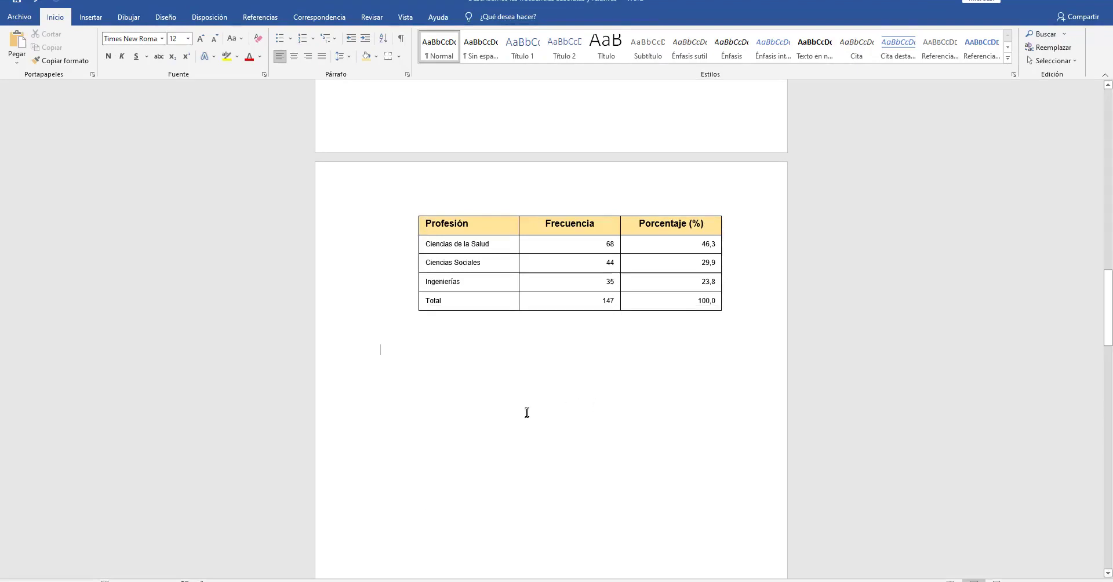
key(ctrl+v)
click(594, 406)
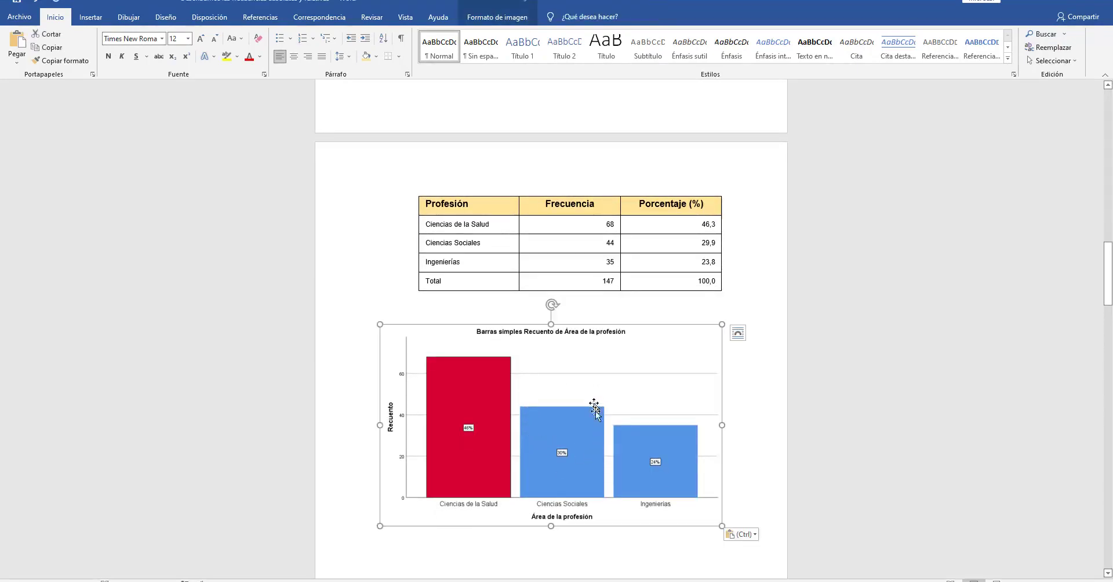
click(747, 497)
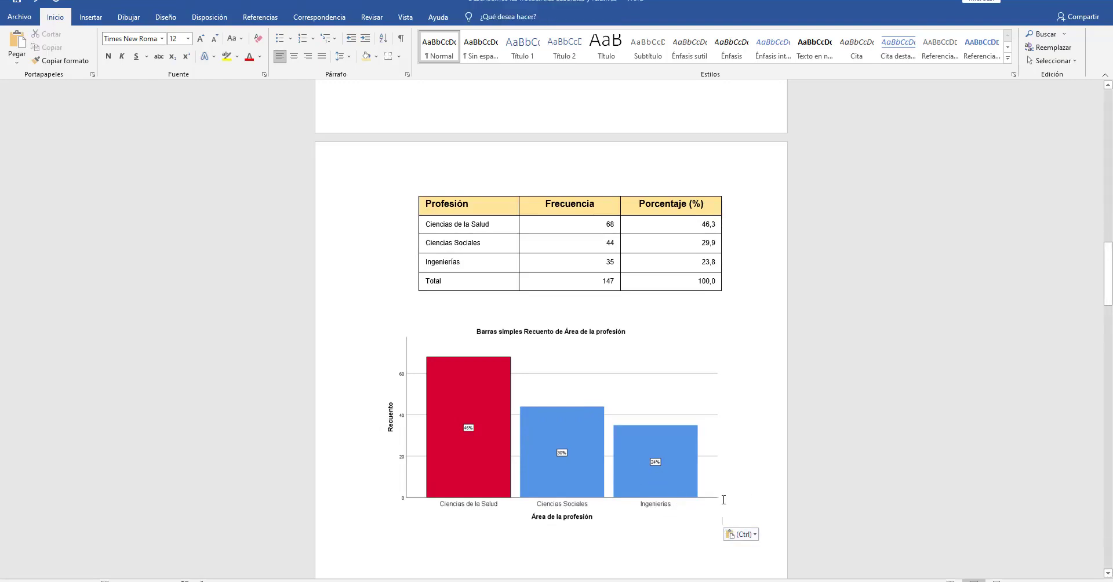